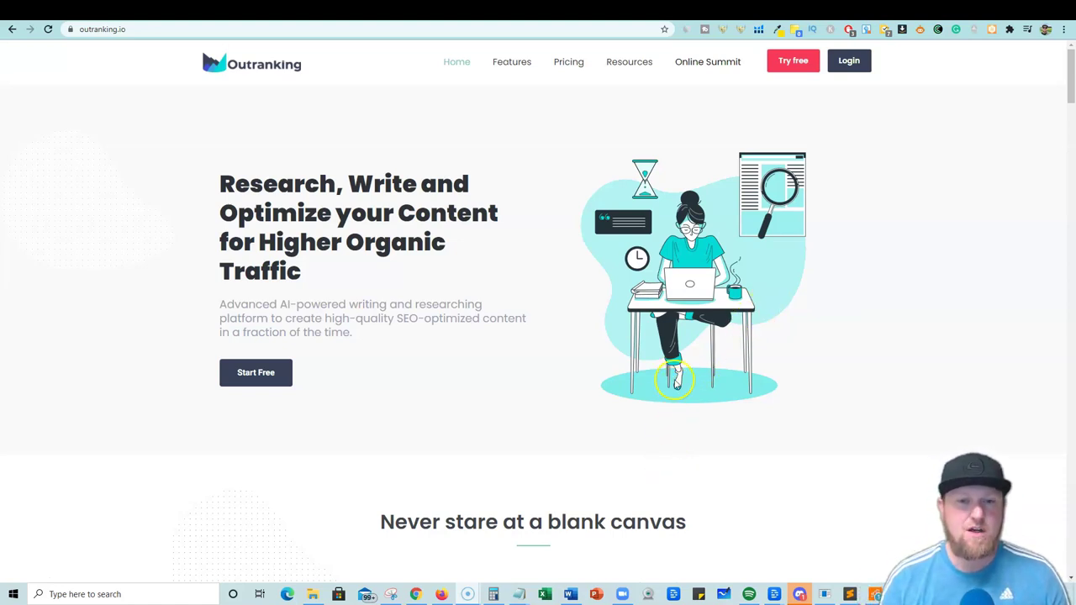
Scroll down through the Outranking homepage features and back up.
{"action": "scroll", "coordinate": [619, 337], "scroll_direction": "down", "scroll_amount": 5}
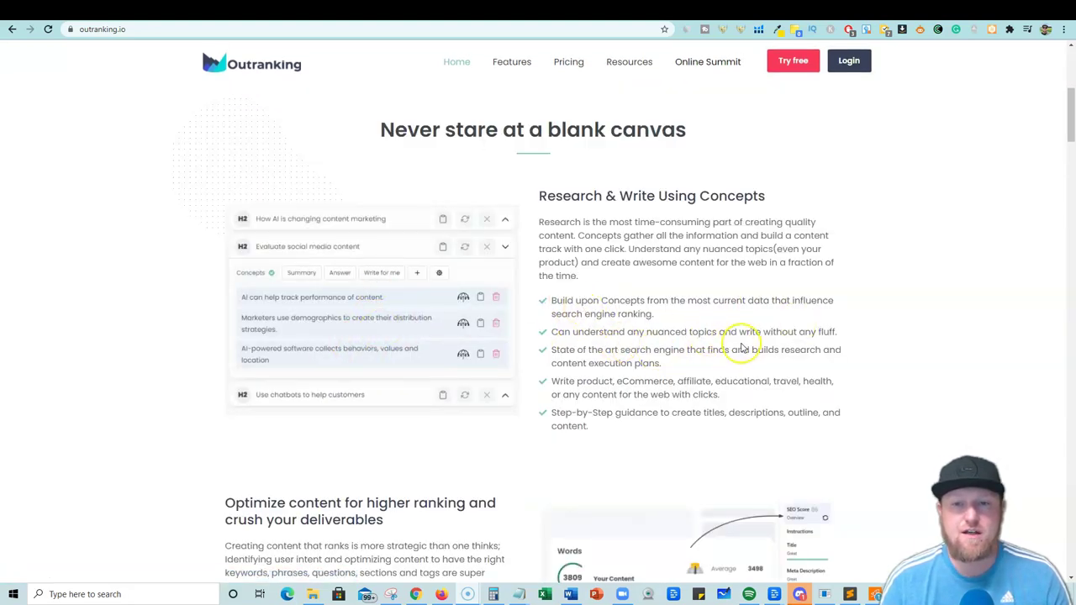
{"action": "scroll", "coordinate": [743, 348], "scroll_direction": "down", "scroll_amount": 9}
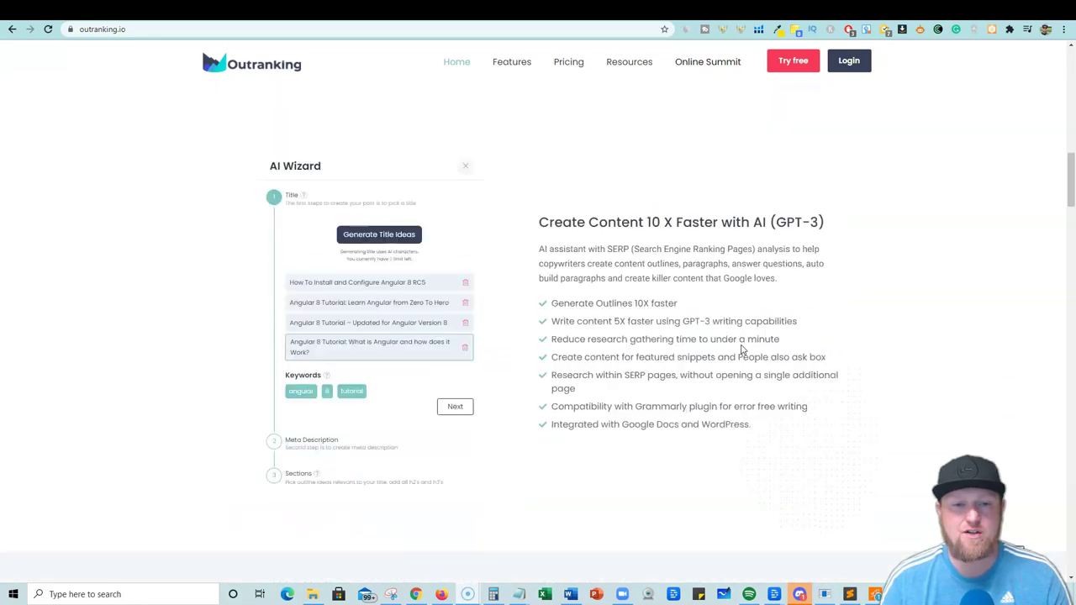
{"action": "scroll", "coordinate": [622, 345], "scroll_direction": "down", "scroll_amount": 7}
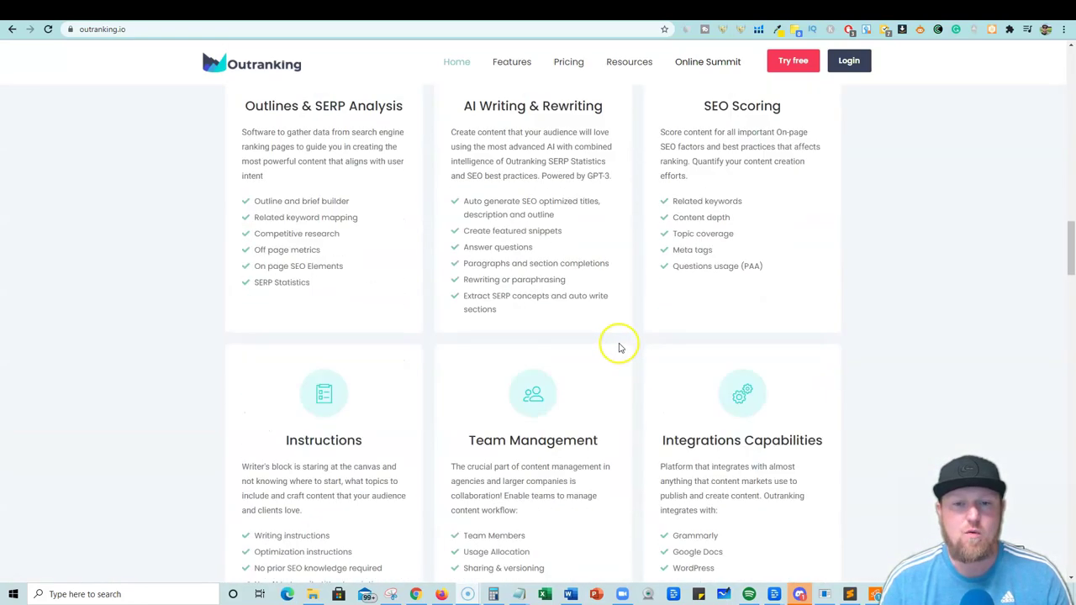
{"action": "scroll", "coordinate": [624, 350], "scroll_direction": "down", "scroll_amount": 5}
{"action": "scroll", "coordinate": [639, 336], "scroll_direction": "down", "scroll_amount": 3}
{"action": "scroll", "coordinate": [695, 301], "scroll_direction": "up", "scroll_amount": 7}
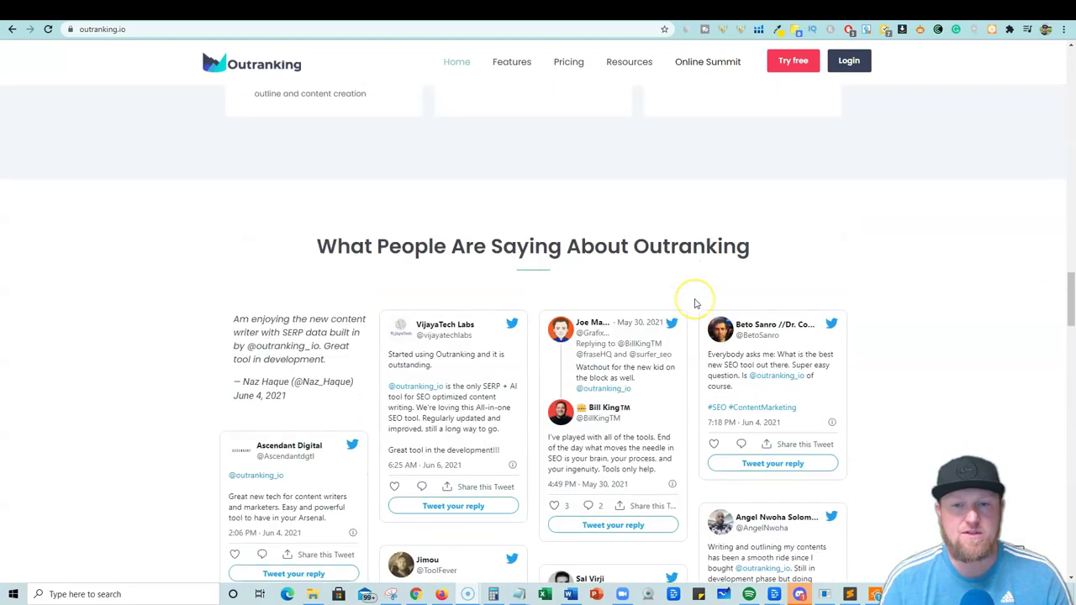
{"action": "scroll", "coordinate": [694, 304], "scroll_direction": "up", "scroll_amount": 20}
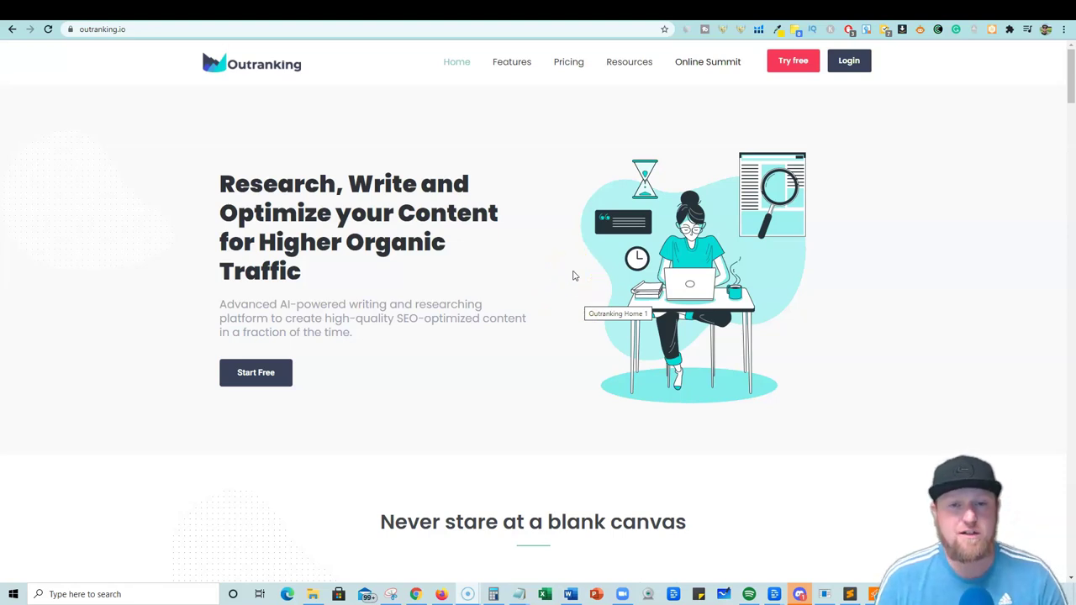
Dismiss the Summit popup and review the Starters $49, Growth $99 and Professional $199 plans.
{"action": "mouse_move", "coordinate": [834, 16]}
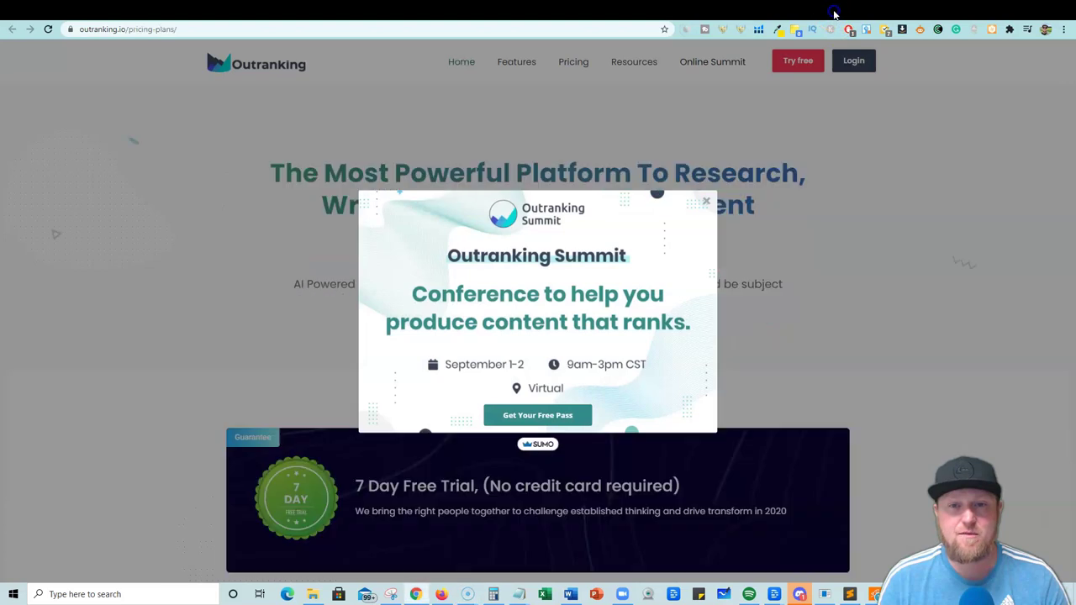
{"action": "left_click", "coordinate": [705, 202]}
{"action": "scroll", "coordinate": [828, 277], "scroll_direction": "down", "scroll_amount": 4}
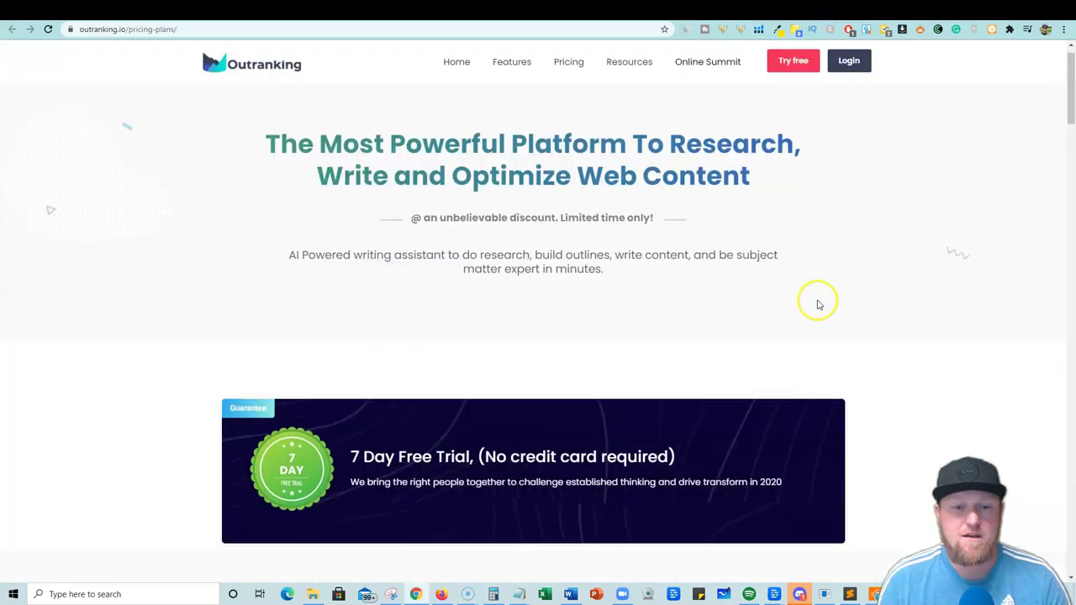
{"action": "scroll", "coordinate": [675, 293], "scroll_direction": "down", "scroll_amount": 2}
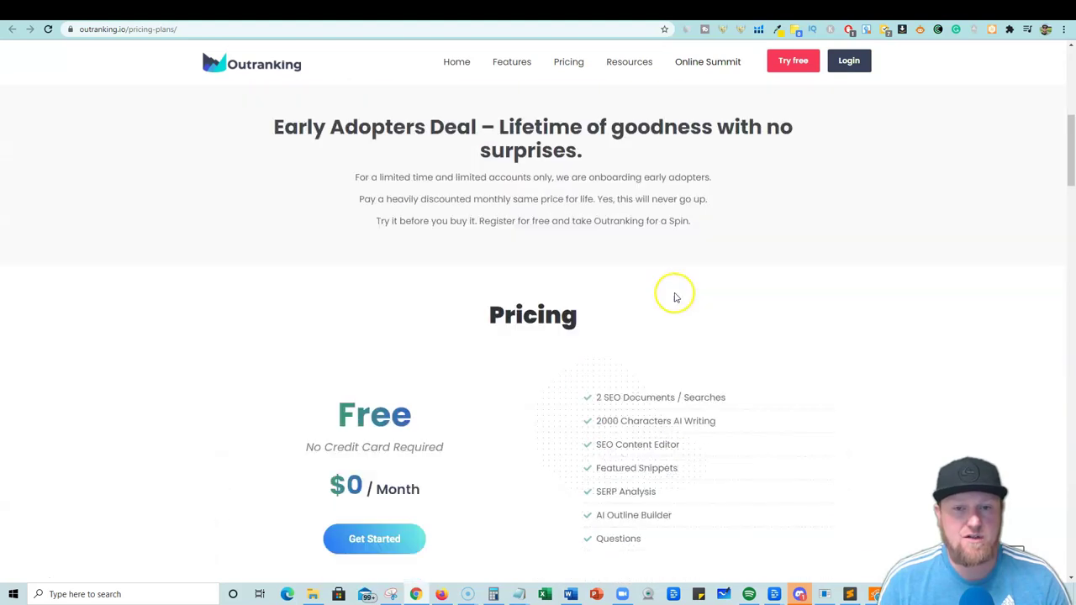
{"action": "scroll", "coordinate": [678, 289], "scroll_direction": "up", "scroll_amount": 3}
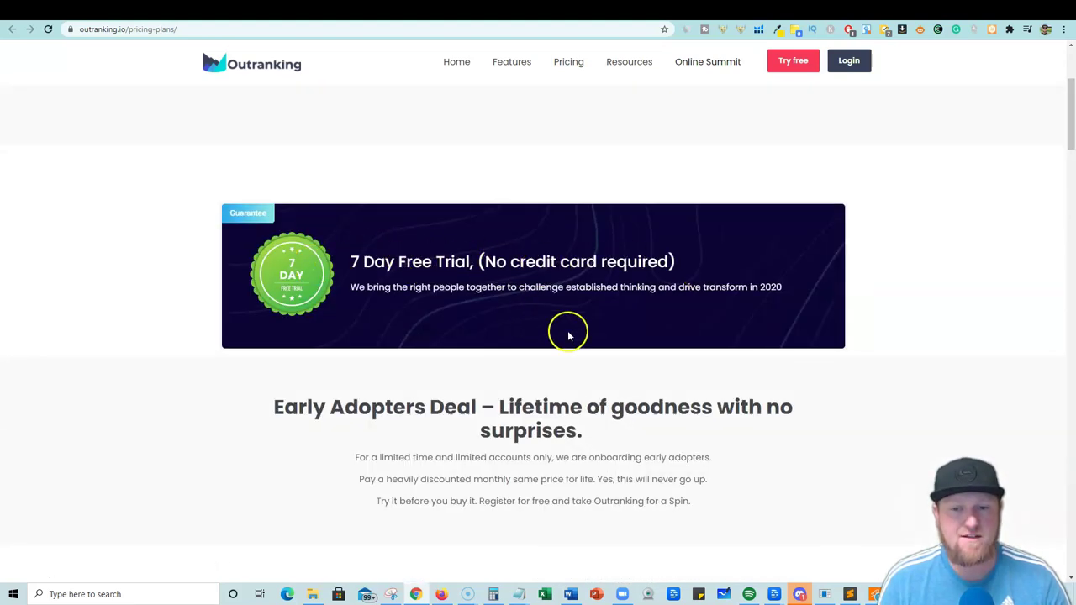
{"action": "scroll", "coordinate": [622, 353], "scroll_direction": "down", "scroll_amount": 4}
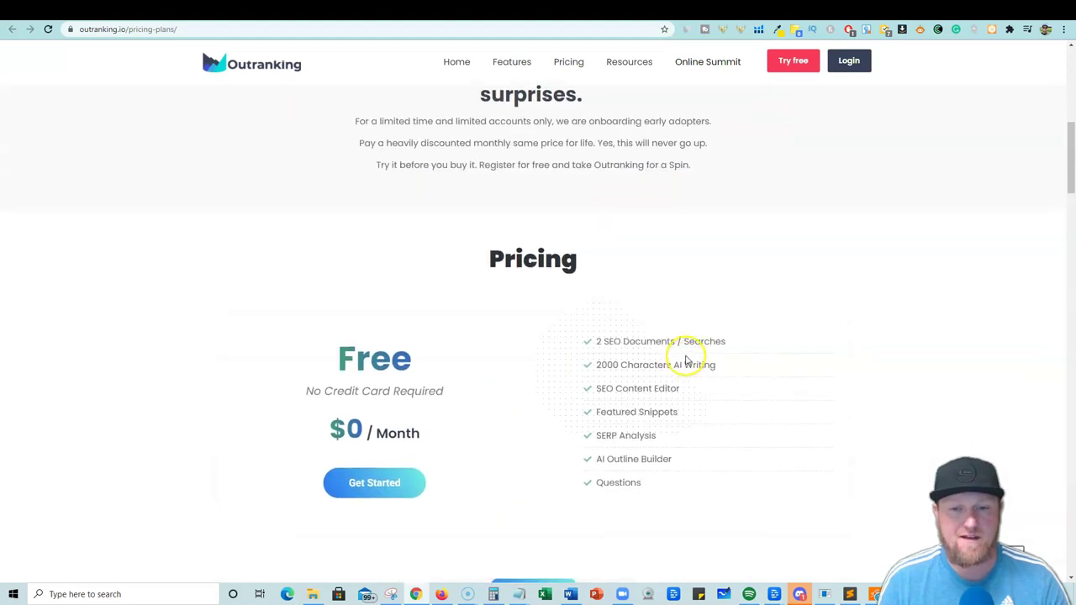
{"action": "scroll", "coordinate": [632, 400], "scroll_direction": "down", "scroll_amount": 1}
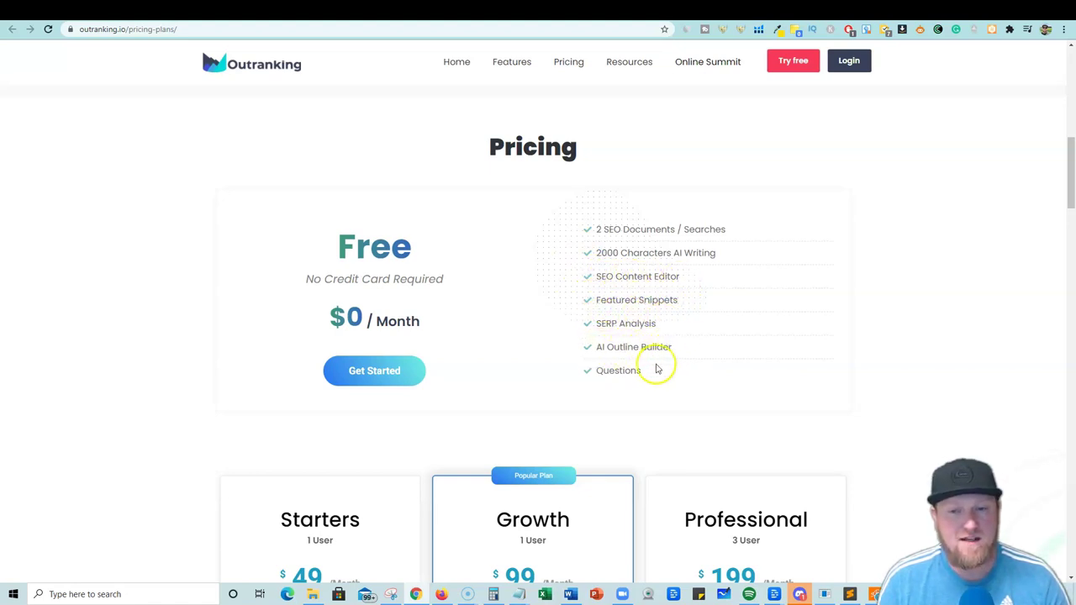
{"action": "scroll", "coordinate": [650, 381], "scroll_direction": "down", "scroll_amount": 3}
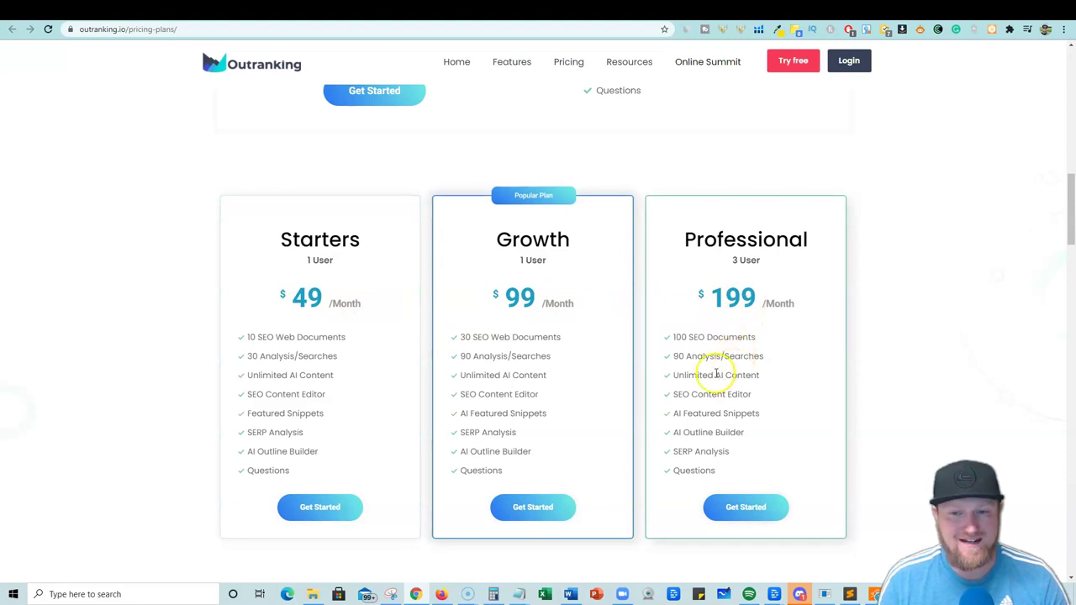
{"action": "scroll", "coordinate": [272, 373], "scroll_direction": "down", "scroll_amount": 1}
{"action": "scroll", "coordinate": [290, 339], "scroll_direction": "up", "scroll_amount": 1}
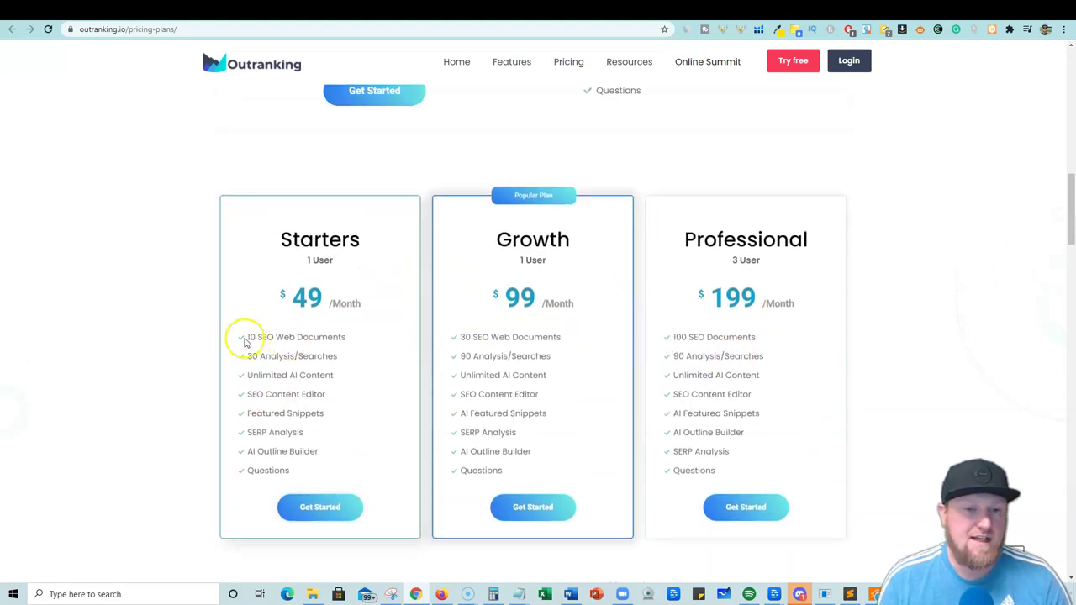
{"action": "left_click_drag", "start_coordinate": [244, 341], "coordinate": [365, 339]}
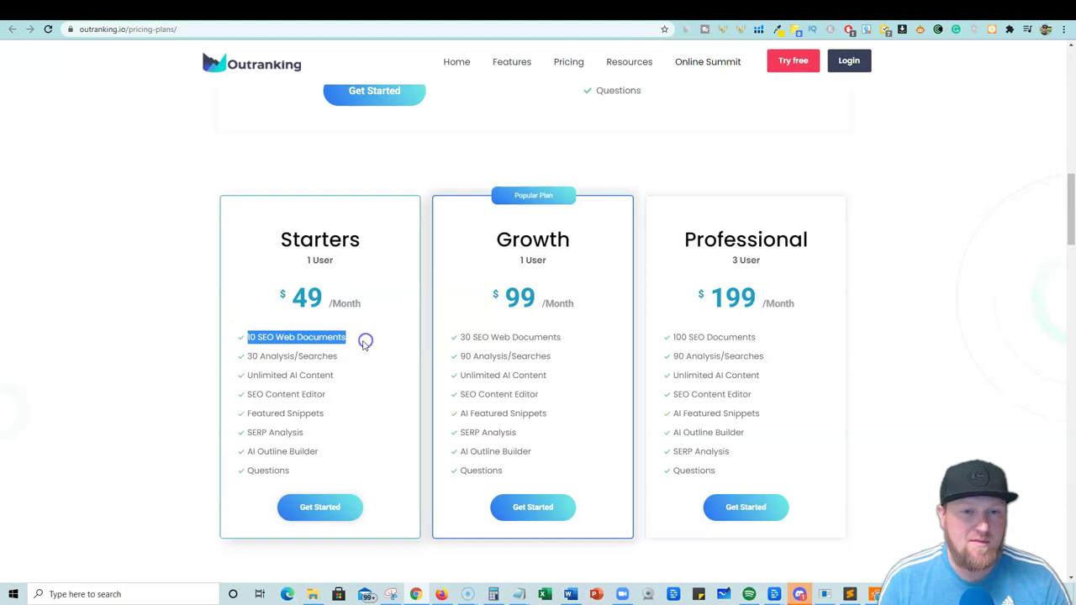
{"action": "left_click", "coordinate": [385, 199]}
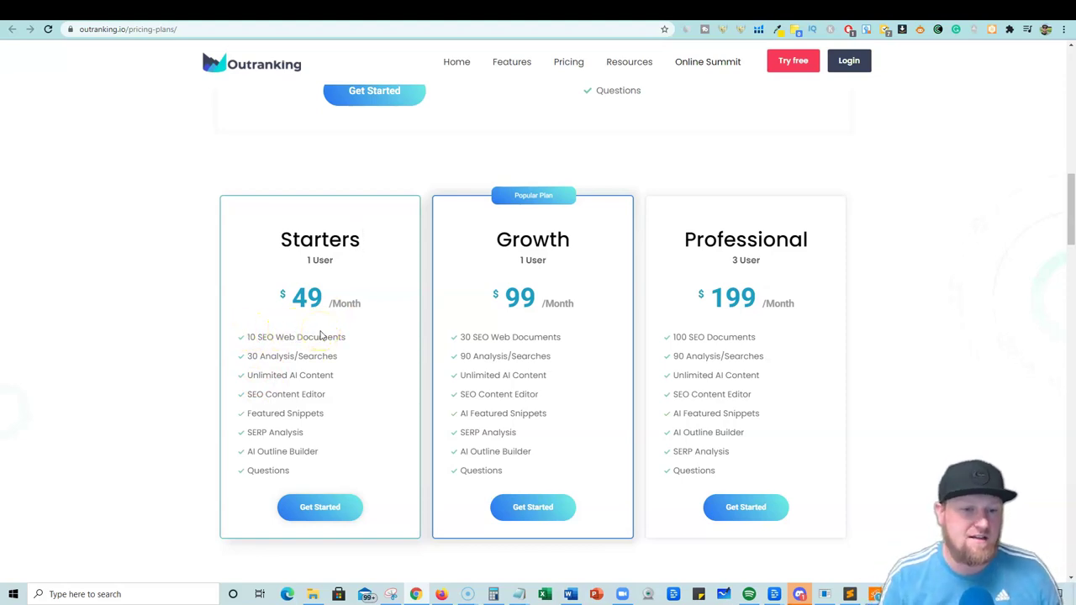
{"action": "left_click_drag", "start_coordinate": [245, 336], "coordinate": [215, 331]}
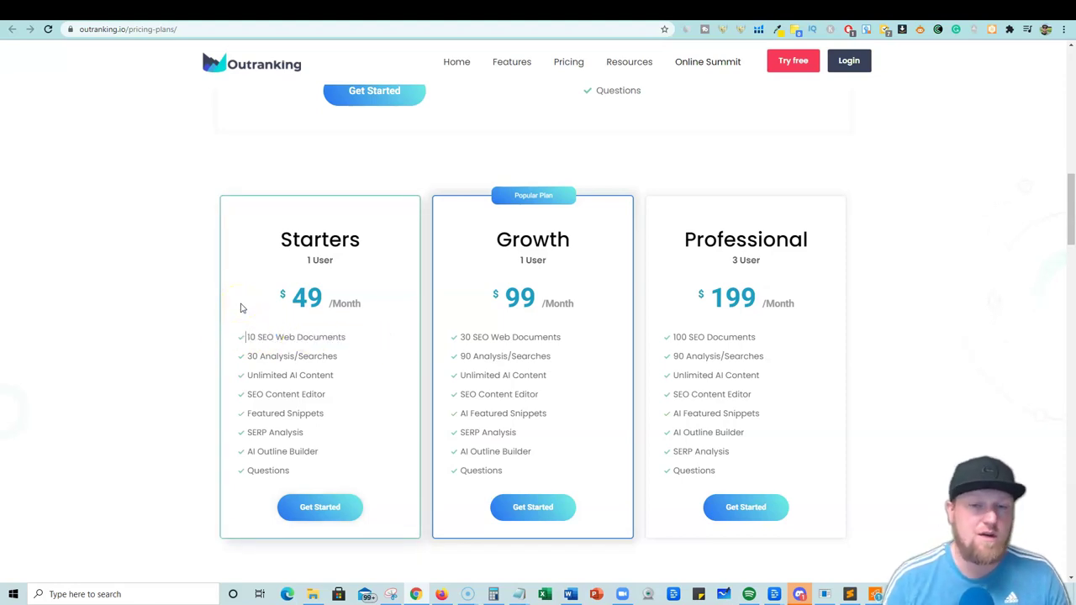
{"action": "left_click", "coordinate": [242, 335]}
{"action": "left_click_drag", "start_coordinate": [241, 335], "coordinate": [244, 311]}
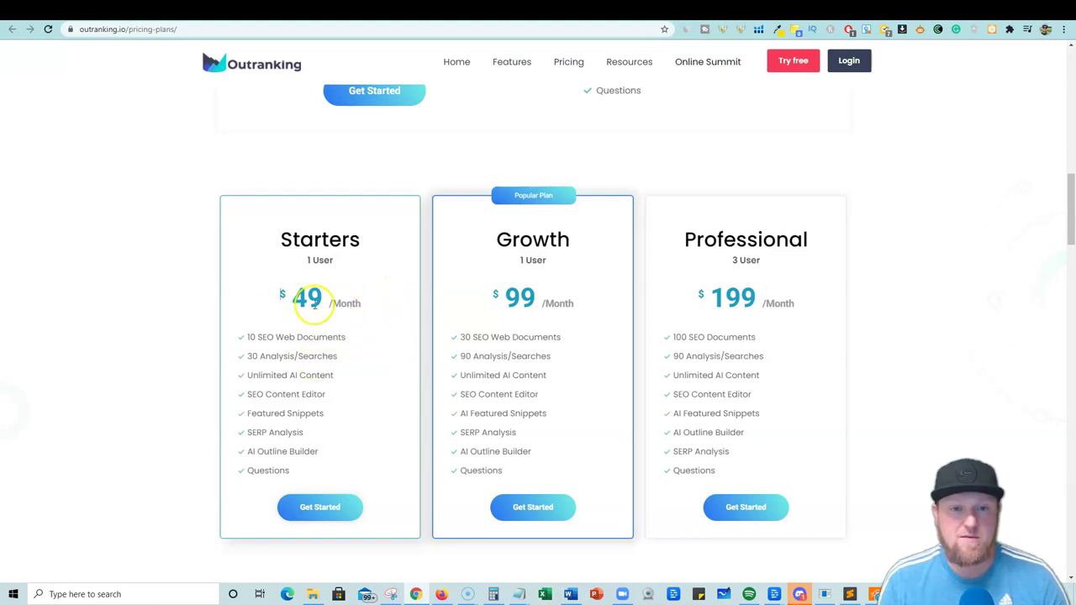
{"action": "mouse_move", "coordinate": [277, 295]}
{"action": "left_mouse_down"}
{"action": "mouse_move", "coordinate": [432, 300]}
{"action": "mouse_move", "coordinate": [296, 309]}
{"action": "mouse_move", "coordinate": [356, 299]}
{"action": "mouse_move", "coordinate": [288, 299]}
{"action": "left_mouse_up"}
{"action": "left_click_drag", "start_coordinate": [490, 306], "coordinate": [580, 310]}
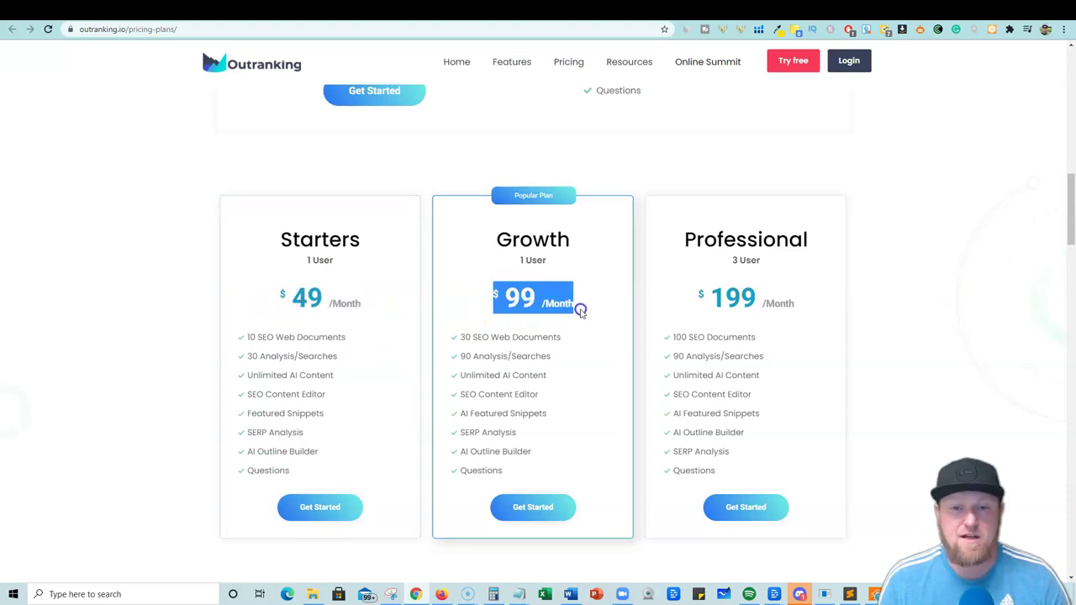
{"action": "left_click", "coordinate": [616, 285]}
{"action": "scroll", "coordinate": [594, 429], "scroll_direction": "down", "scroll_amount": 3}
{"action": "scroll", "coordinate": [594, 428], "scroll_direction": "up", "scroll_amount": 3}
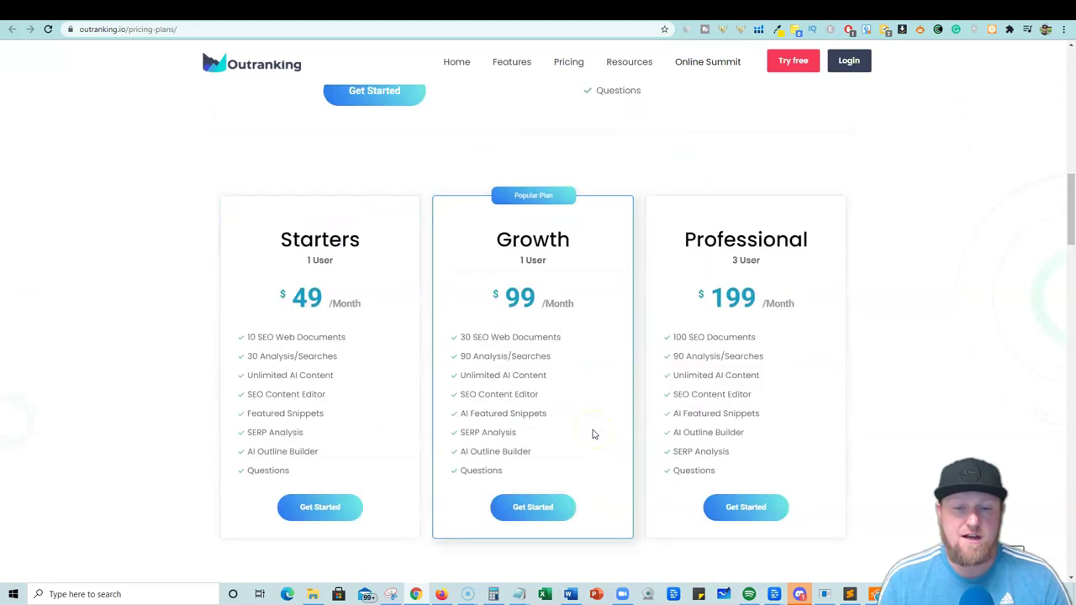
{"action": "scroll", "coordinate": [593, 434], "scroll_direction": "down", "scroll_amount": 5}
{"action": "scroll", "coordinate": [593, 434], "scroll_direction": "up", "scroll_amount": 5}
{"action": "scroll", "coordinate": [593, 434], "scroll_direction": "up", "scroll_amount": 1}
{"action": "scroll", "coordinate": [593, 434], "scroll_direction": "down", "scroll_amount": 1}
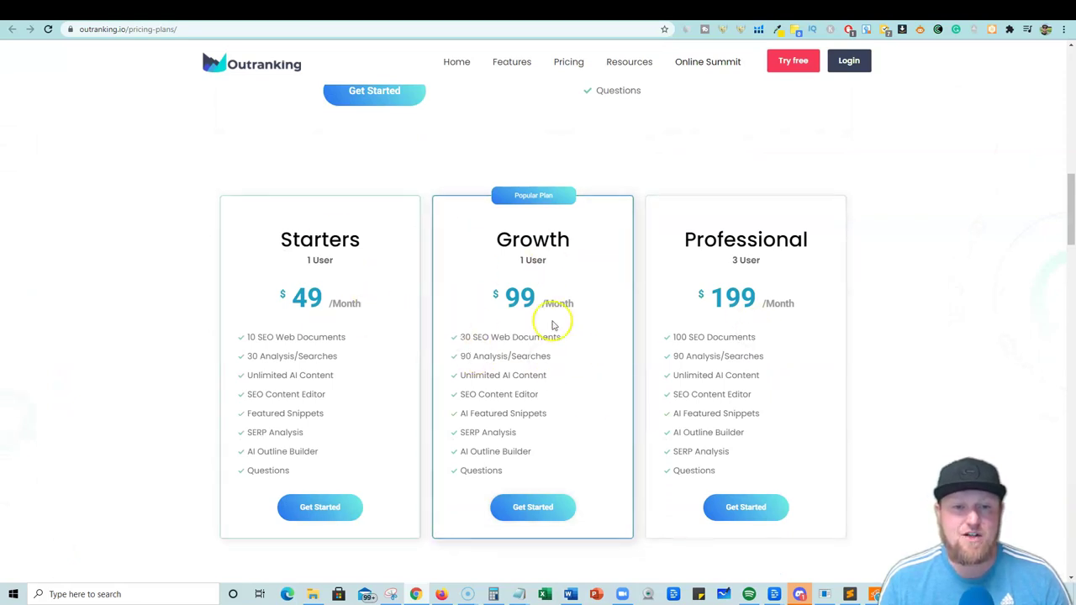
{"action": "scroll", "coordinate": [601, 287], "scroll_direction": "up", "scroll_amount": 1}
{"action": "scroll", "coordinate": [601, 287], "scroll_direction": "down", "scroll_amount": 1}
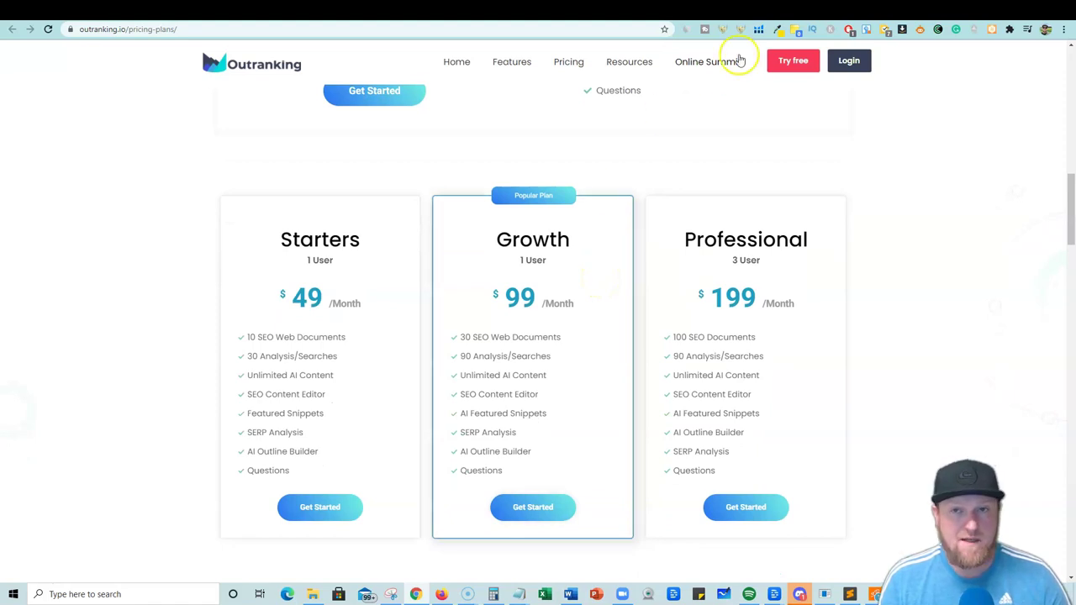
{"action": "left_click", "coordinate": [757, 128]}
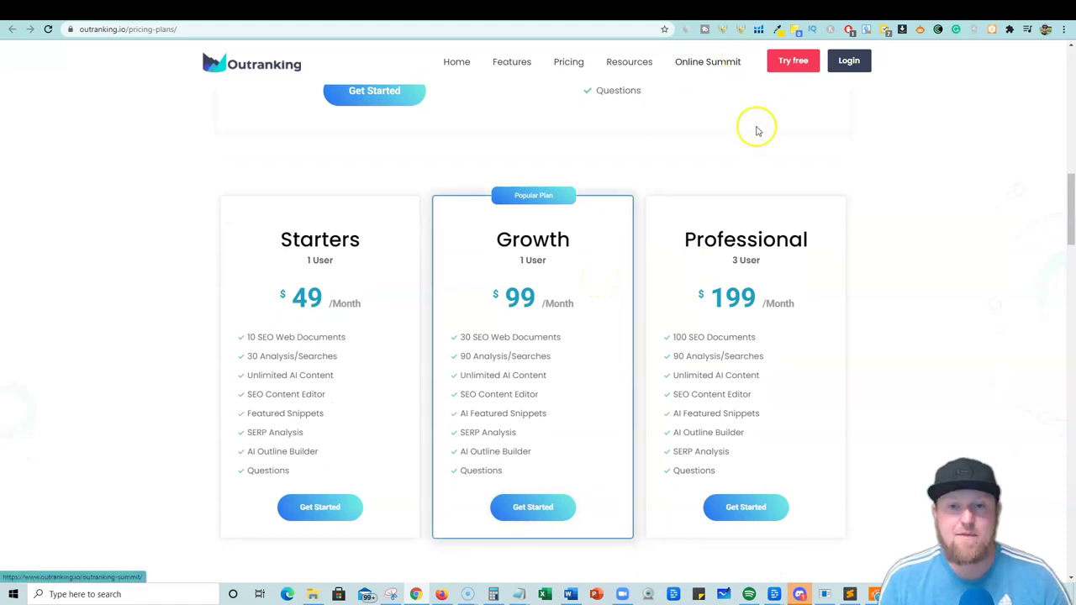
Open AppSumo's Outranking lifetime deal, priced from $69.00 instead of $1656.00.
{"action": "left_click", "coordinate": [781, 6]}
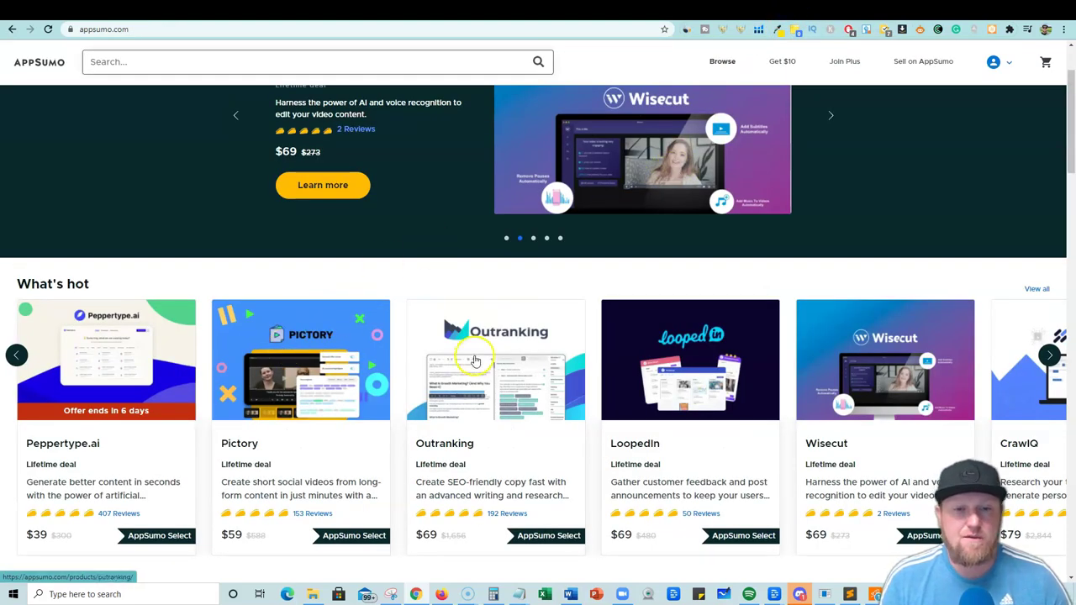
{"action": "left_click", "coordinate": [439, 487]}
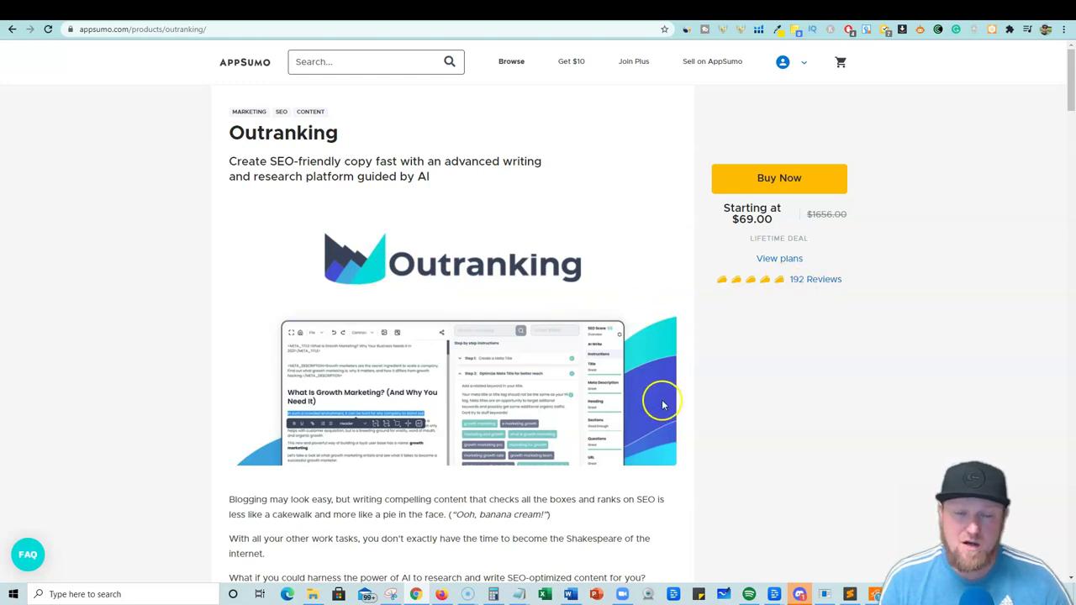
{"action": "scroll", "coordinate": [662, 407], "scroll_direction": "down", "scroll_amount": 5}
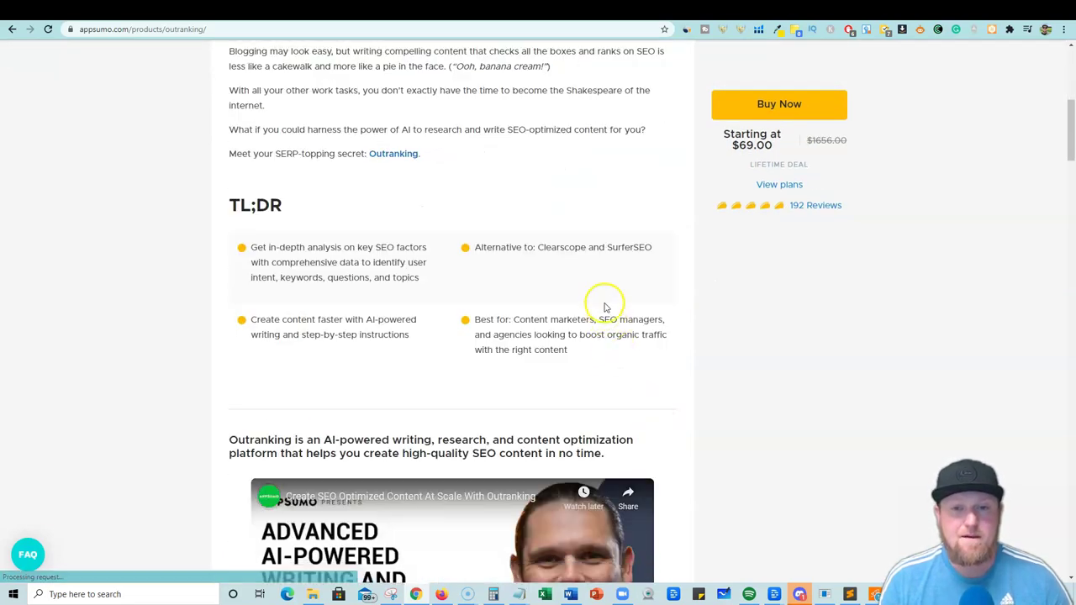
Highlight SurferSEO among the listed alternatives and scroll through the deal details.
{"action": "left_click_drag", "start_coordinate": [654, 246], "coordinate": [535, 246]}
{"action": "left_click", "coordinate": [595, 209]}
{"action": "scroll", "coordinate": [577, 314], "scroll_direction": "down", "scroll_amount": 1}
{"action": "scroll", "coordinate": [578, 316], "scroll_direction": "down", "scroll_amount": 9}
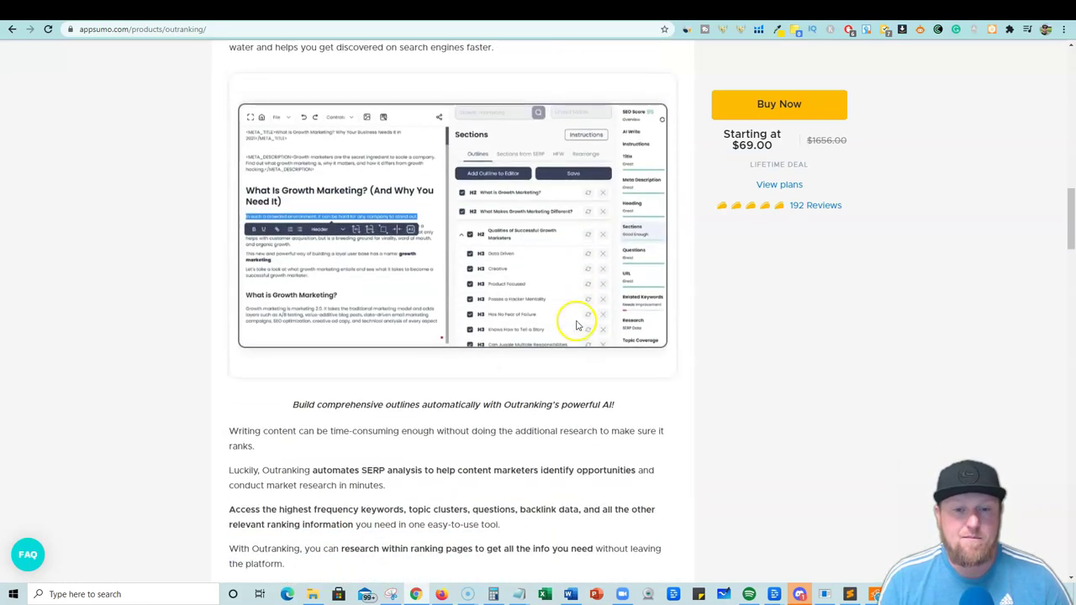
{"action": "scroll", "coordinate": [577, 325], "scroll_direction": "down", "scroll_amount": 3}
{"action": "scroll", "coordinate": [577, 328], "scroll_direction": "up", "scroll_amount": 12}
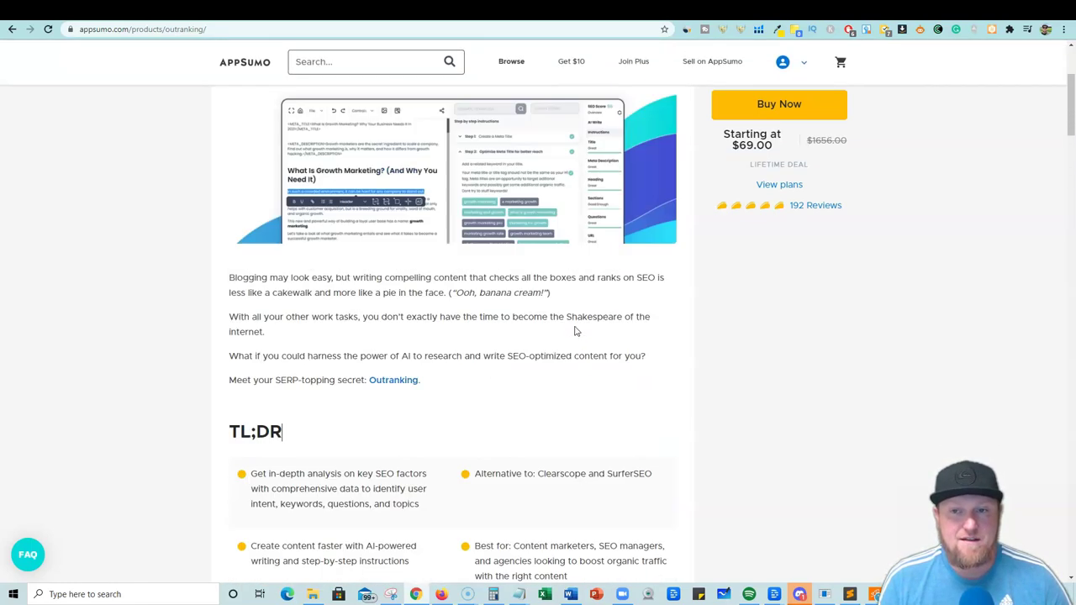
{"action": "scroll", "coordinate": [762, 185], "scroll_direction": "down", "scroll_amount": 15}
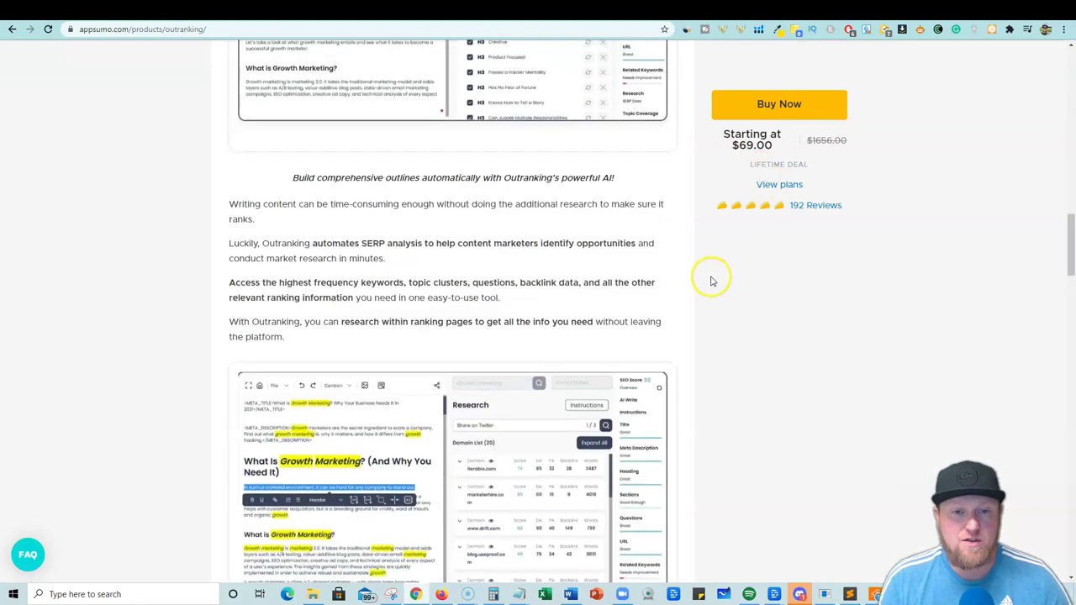
Highlight Tier 1's 50 SERP analyses and compare it with Outranking's own pricing plans.
{"action": "scroll", "coordinate": [710, 280], "scroll_direction": "down", "scroll_amount": 15}
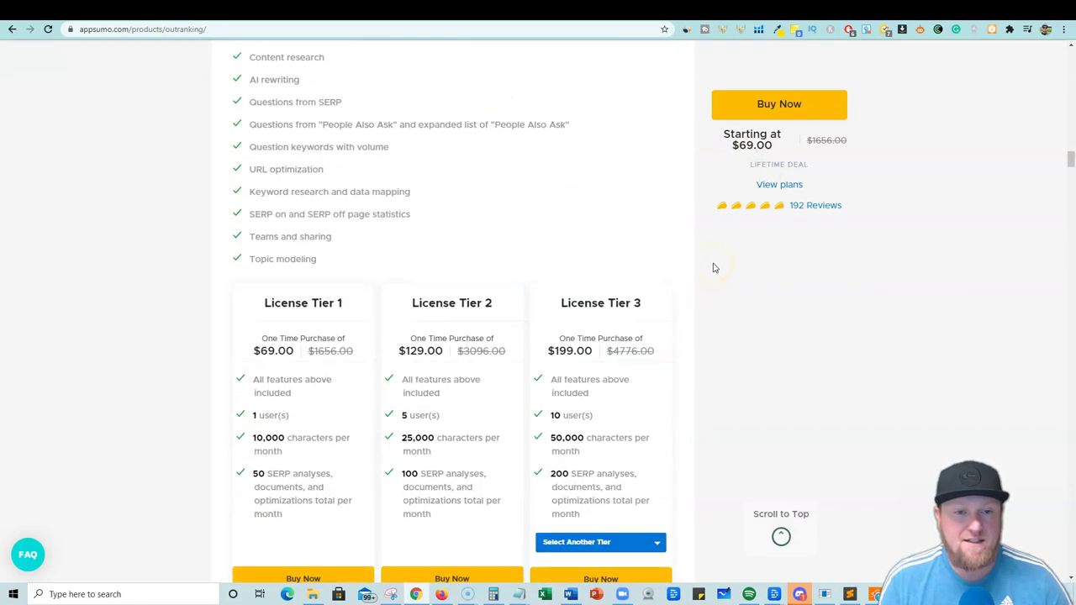
{"action": "scroll", "coordinate": [713, 268], "scroll_direction": "down", "scroll_amount": 2}
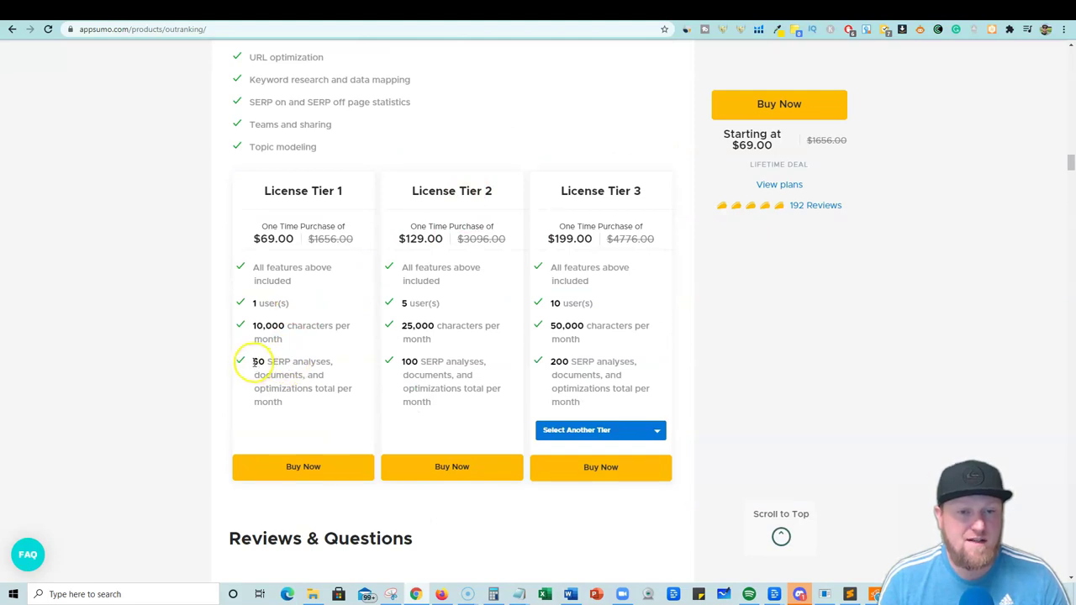
{"action": "left_click_drag", "start_coordinate": [256, 361], "coordinate": [329, 399]}
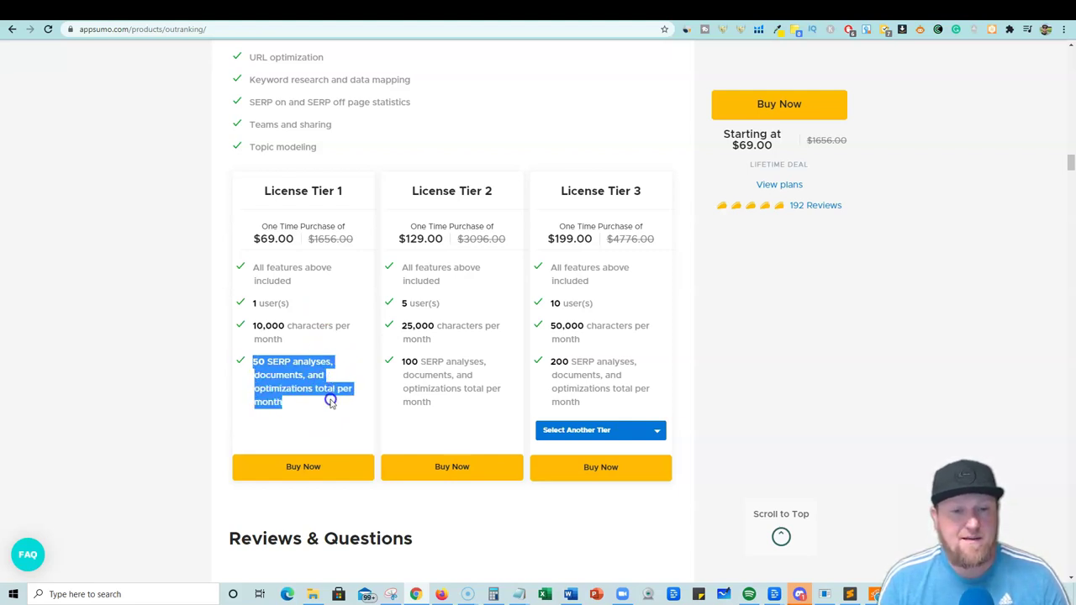
{"action": "left_click", "coordinate": [723, 140]}
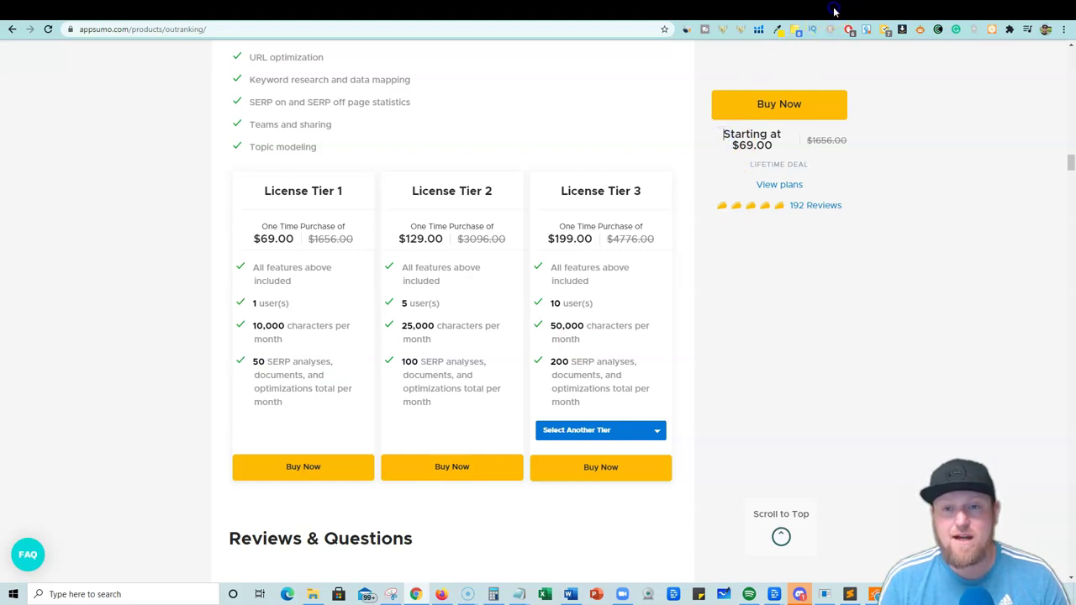
{"action": "left_click", "coordinate": [835, 10]}
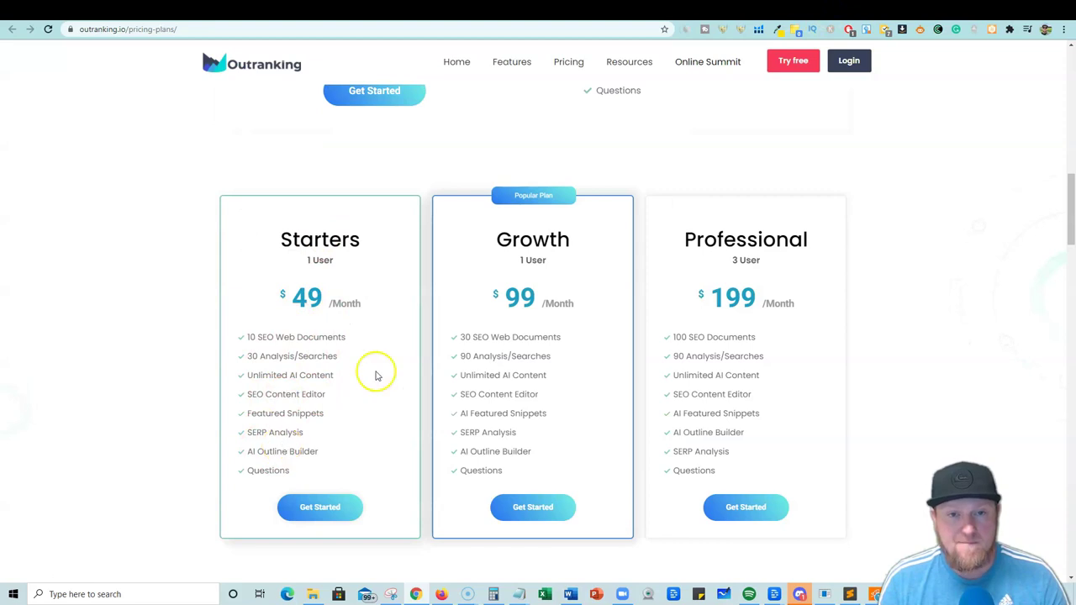
{"action": "left_click", "coordinate": [793, 10]}
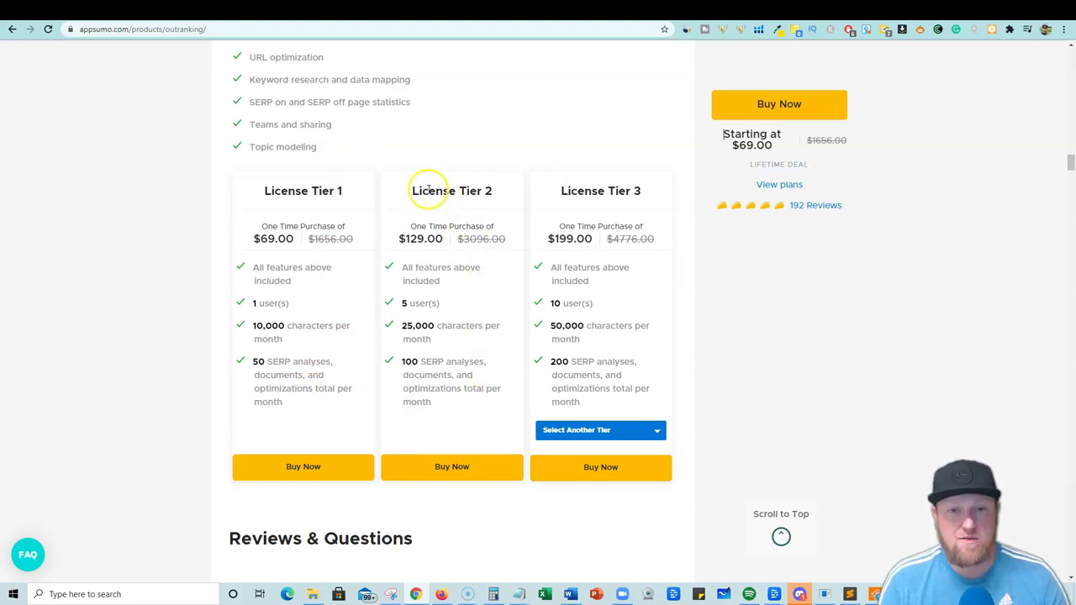
Review the License Tier 2 option and Tier 1's feature list on the AppSumo deal.
{"action": "left_click_drag", "start_coordinate": [428, 192], "coordinate": [503, 189]}
{"action": "left_click", "coordinate": [593, 190]}
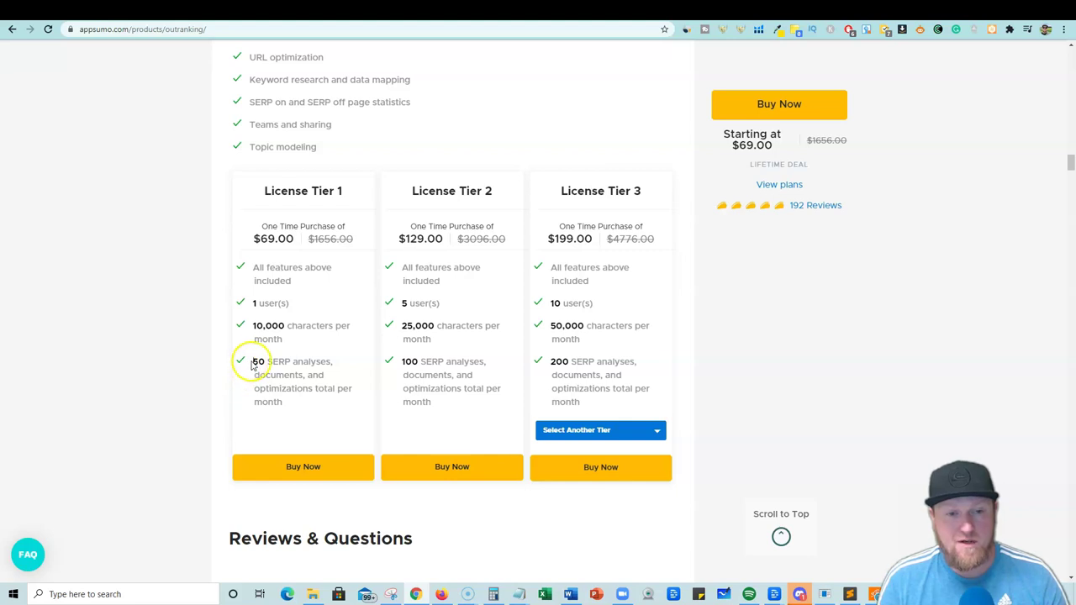
{"action": "left_click_drag", "start_coordinate": [251, 363], "coordinate": [352, 403]}
{"action": "left_click", "coordinate": [355, 368]}
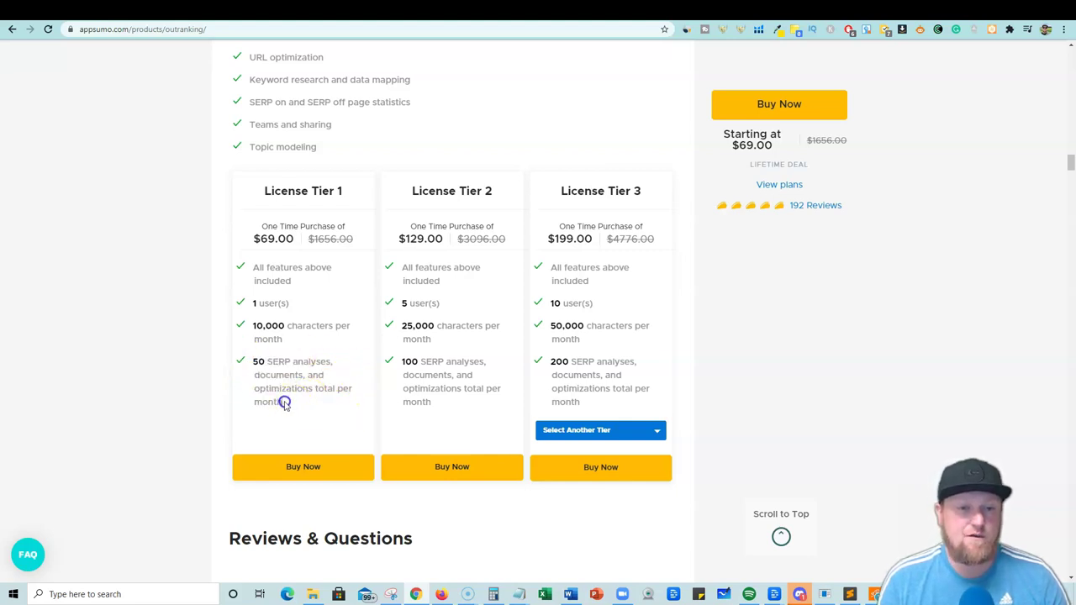
{"action": "left_click_drag", "start_coordinate": [284, 404], "coordinate": [312, 409]}
{"action": "scroll", "coordinate": [337, 423], "scroll_direction": "down", "scroll_amount": 1}
{"action": "scroll", "coordinate": [722, 340], "scroll_direction": "up", "scroll_amount": 2}
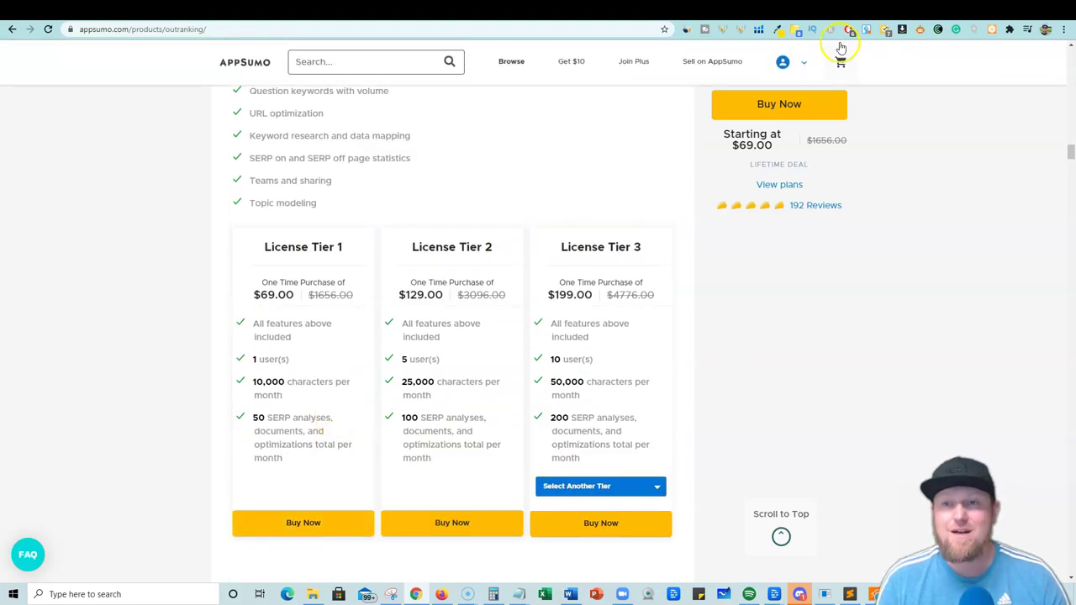
Bring up Outranking's New SEO Document form in Create new content mode.
{"action": "left_click", "coordinate": [860, 12]}
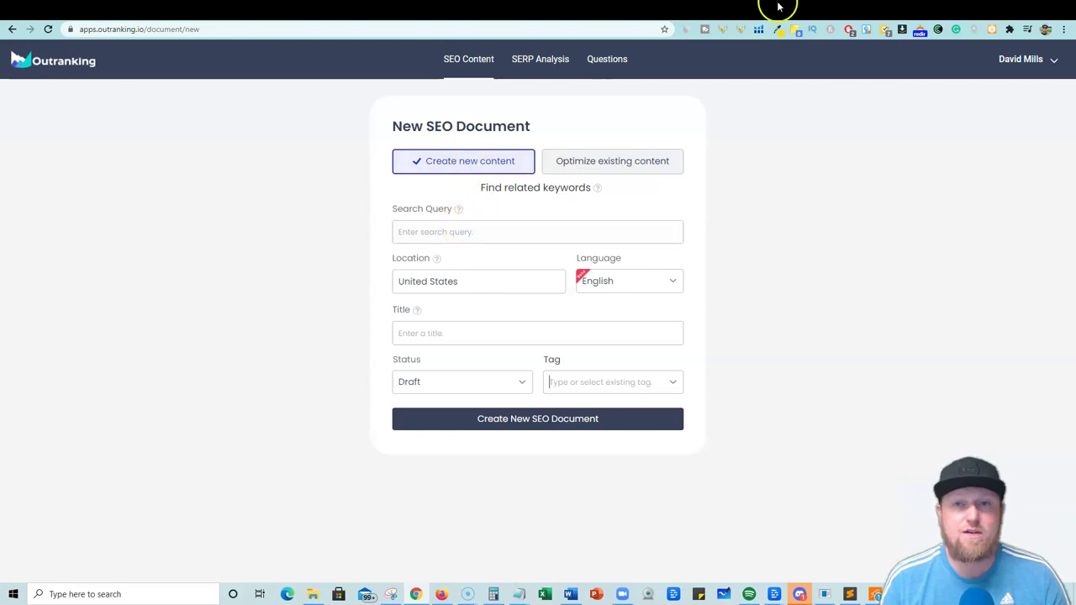
Open the Ubersuggest overview for the keyword 'how to make money with a nonprofit'.
{"action": "left_click", "coordinate": [915, 10]}
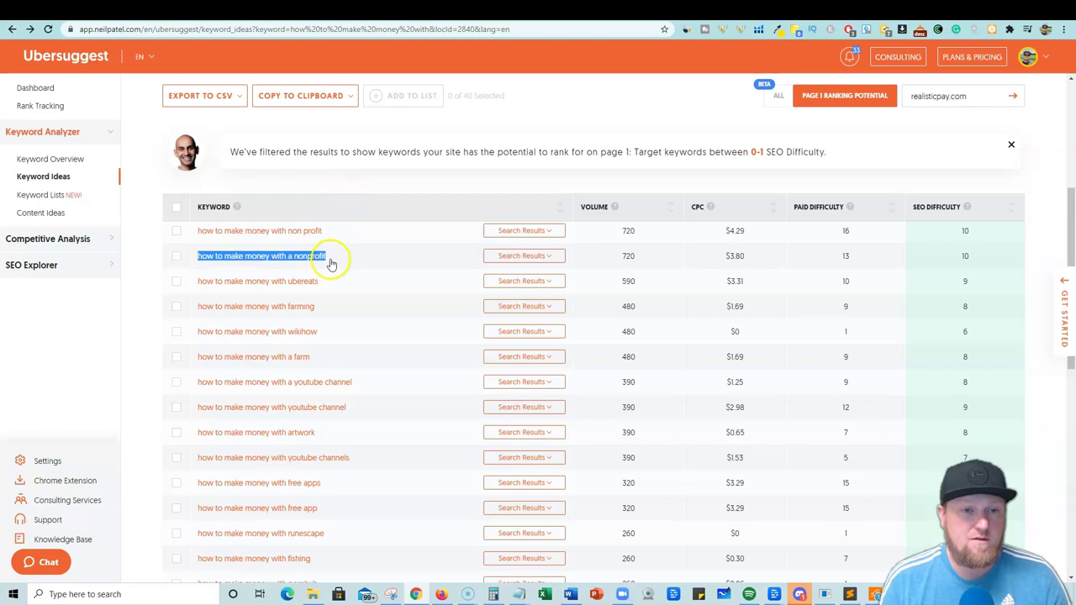
{"action": "left_click", "coordinate": [341, 195]}
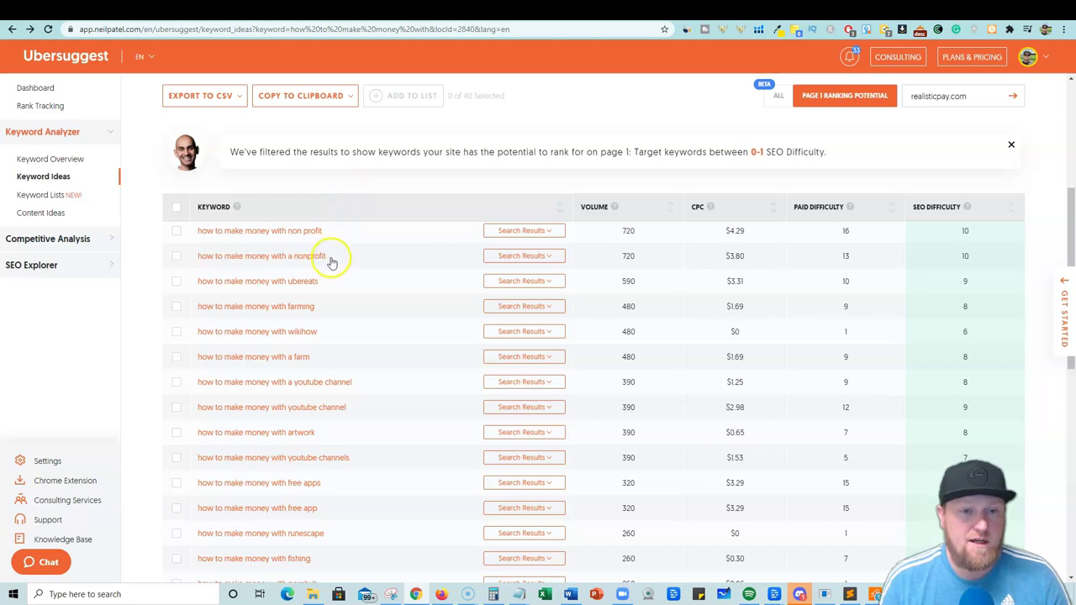
{"action": "left_click_drag", "start_coordinate": [296, 259], "coordinate": [212, 258]}
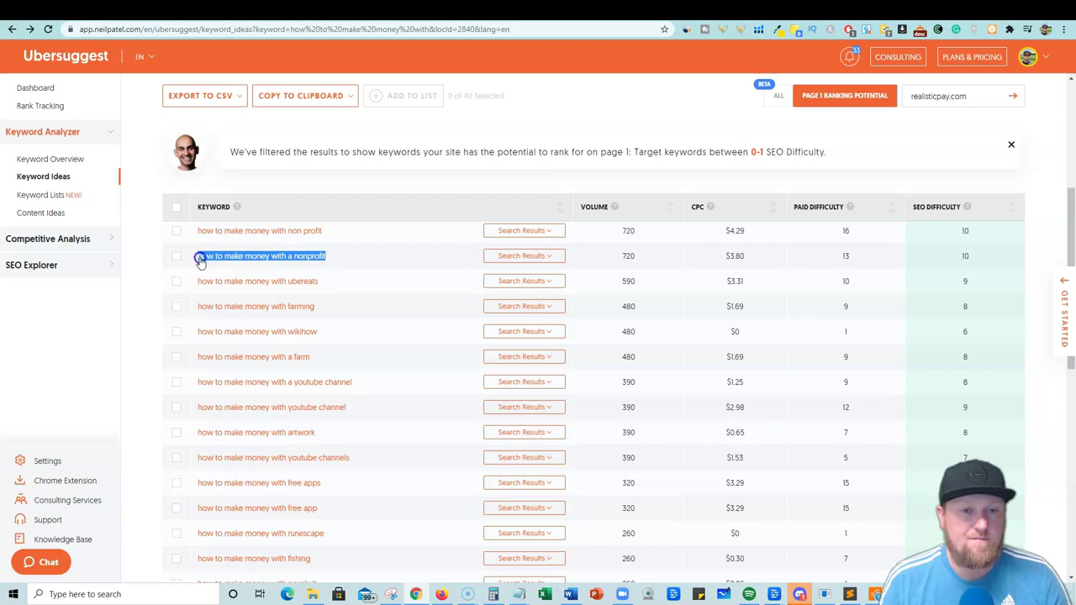
{"action": "left_click", "coordinate": [198, 257]}
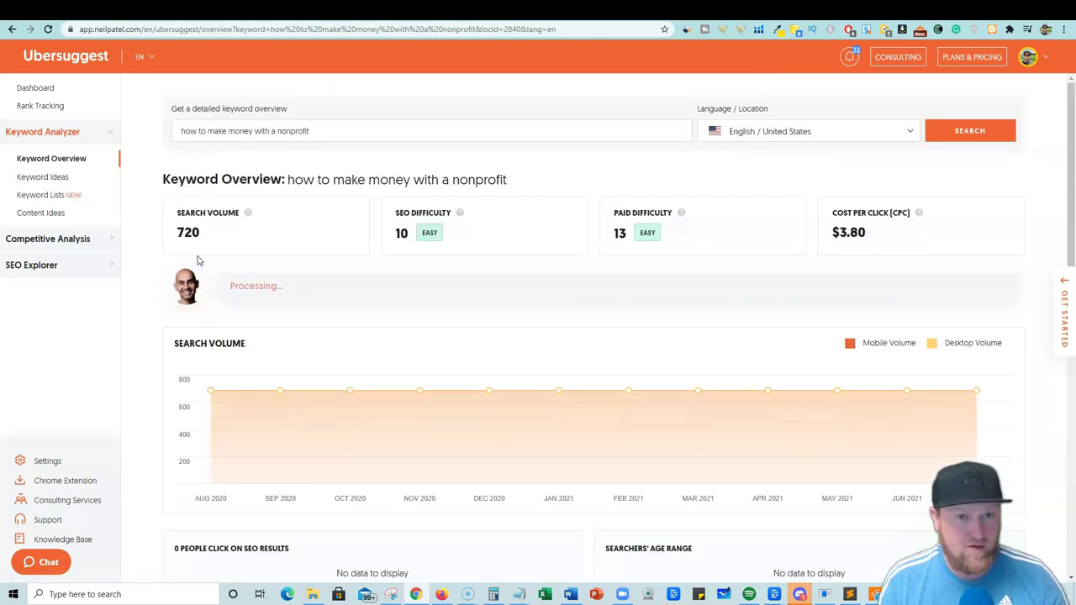
Copy the keyword query and review its 720 searches, SEO difficulty 10 and $3.80 CPC.
{"action": "left_click_drag", "start_coordinate": [320, 133], "coordinate": [148, 135]}
{"action": "key", "text": "ctrl+c"}
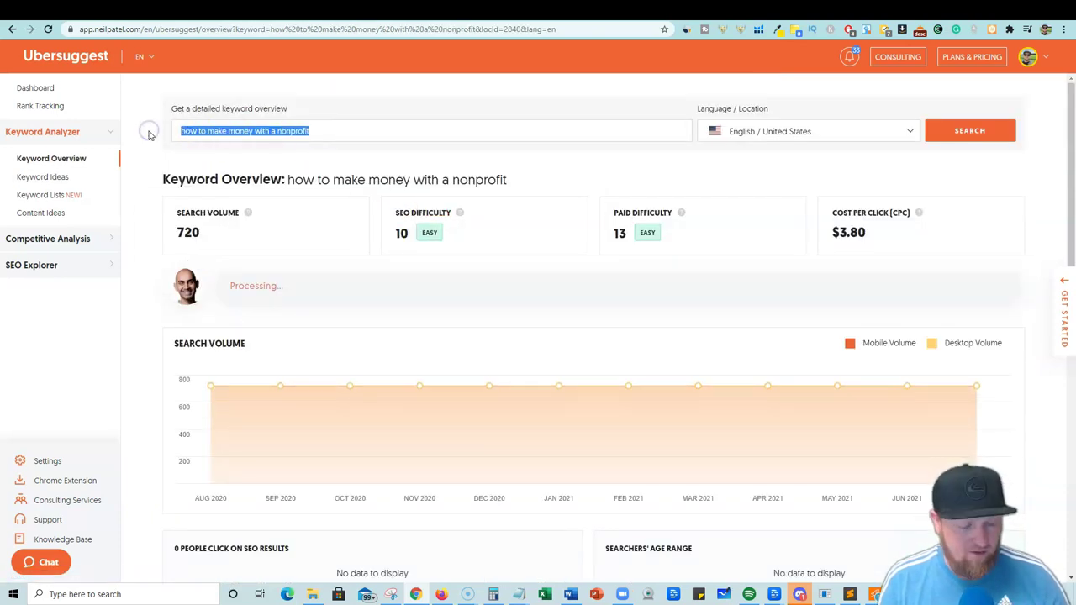
{"action": "scroll", "coordinate": [648, 305], "scroll_direction": "down", "scroll_amount": 5}
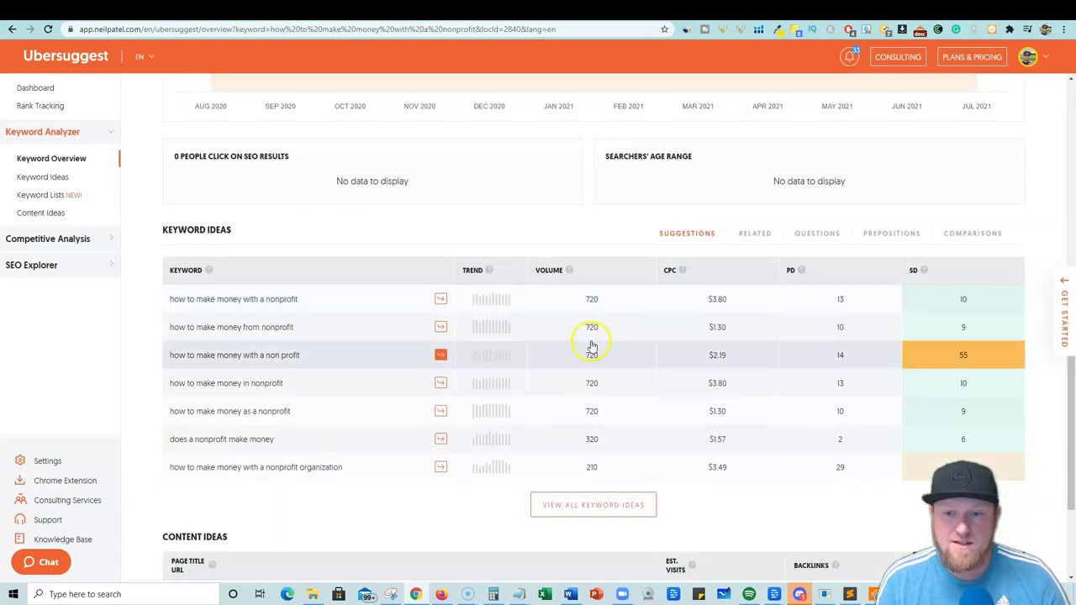
{"action": "scroll", "coordinate": [592, 347], "scroll_direction": "down", "scroll_amount": 1}
{"action": "scroll", "coordinate": [377, 293], "scroll_direction": "down", "scroll_amount": 1}
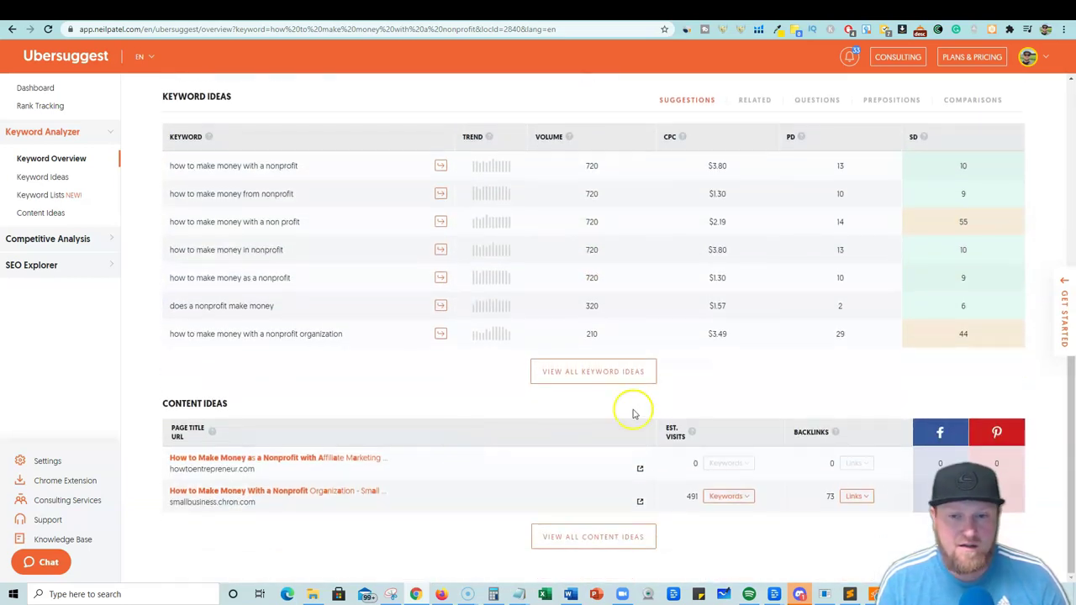
{"action": "scroll", "coordinate": [754, 358], "scroll_direction": "up", "scroll_amount": 6}
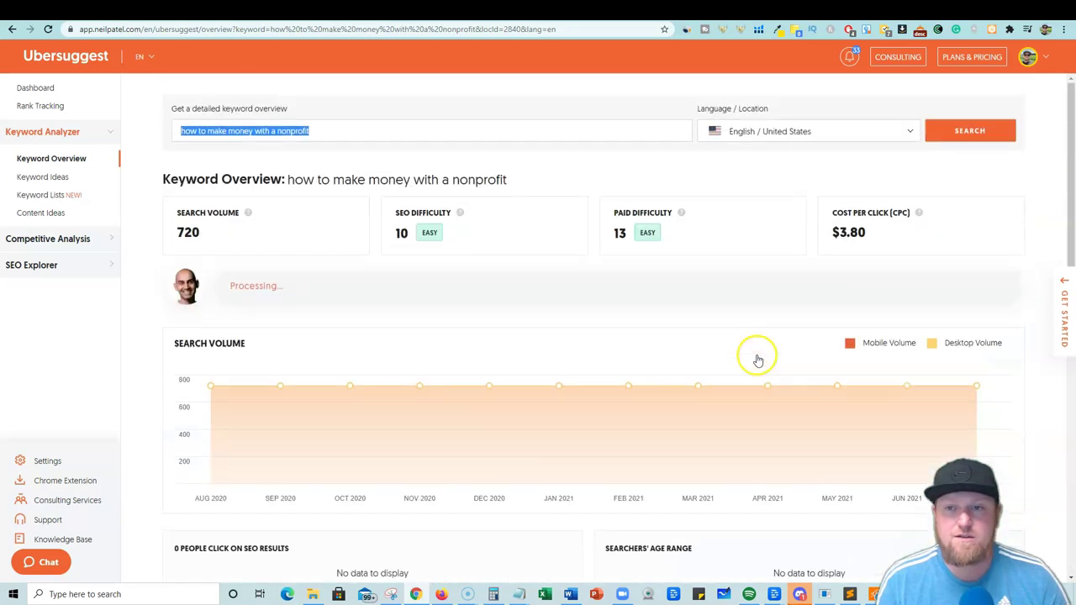
Paste the nonprofit keyword into the New SEO Document's Search Query field.
{"action": "left_click", "coordinate": [859, 13]}
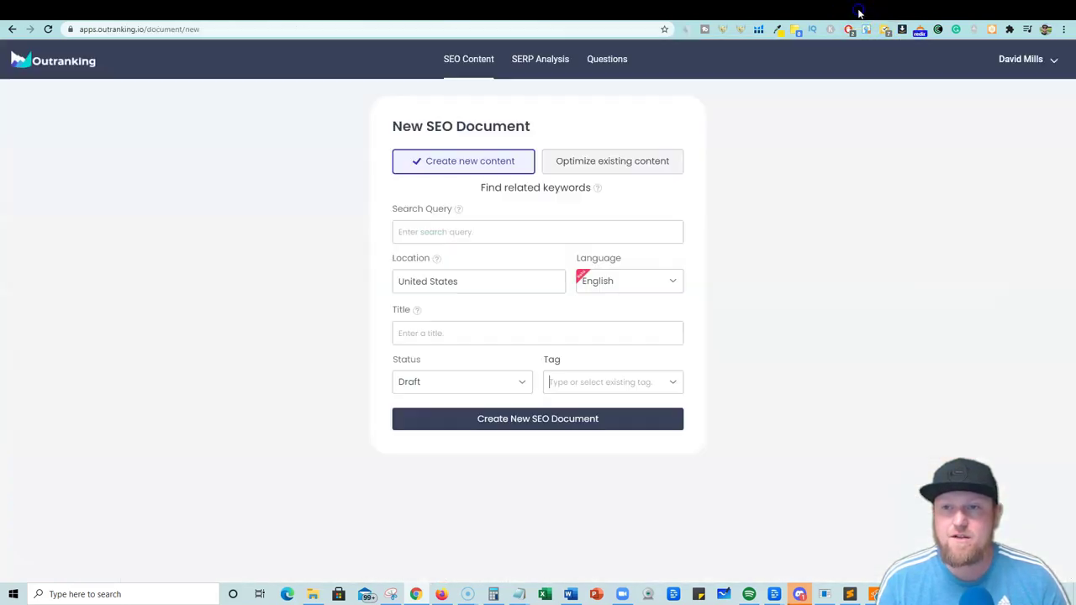
{"action": "left_click", "coordinate": [502, 229]}
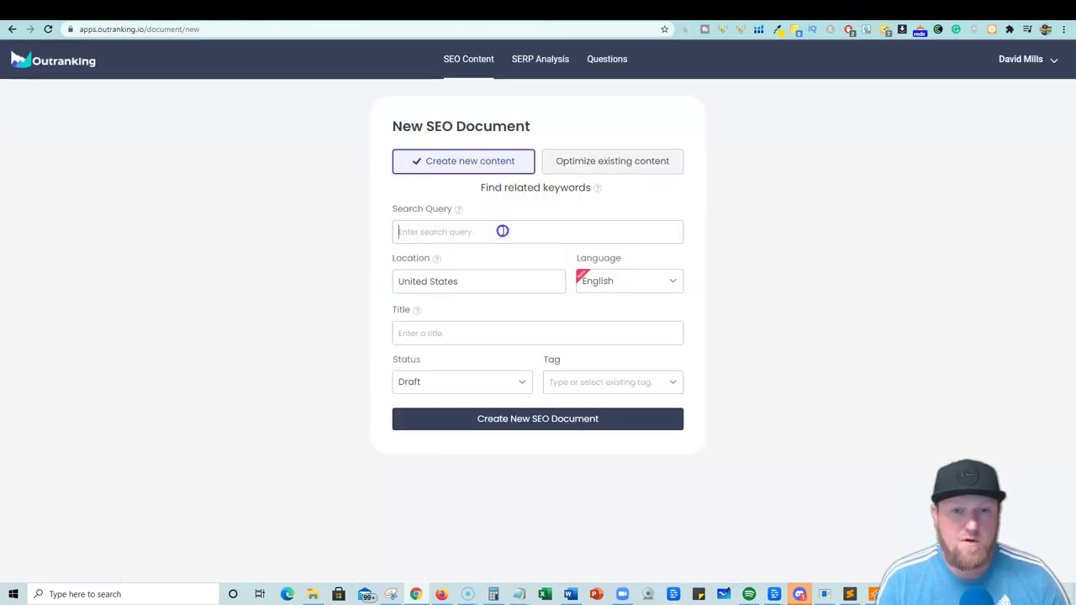
{"action": "key", "text": "ctrl+v"}
{"action": "left_click", "coordinate": [518, 289]}
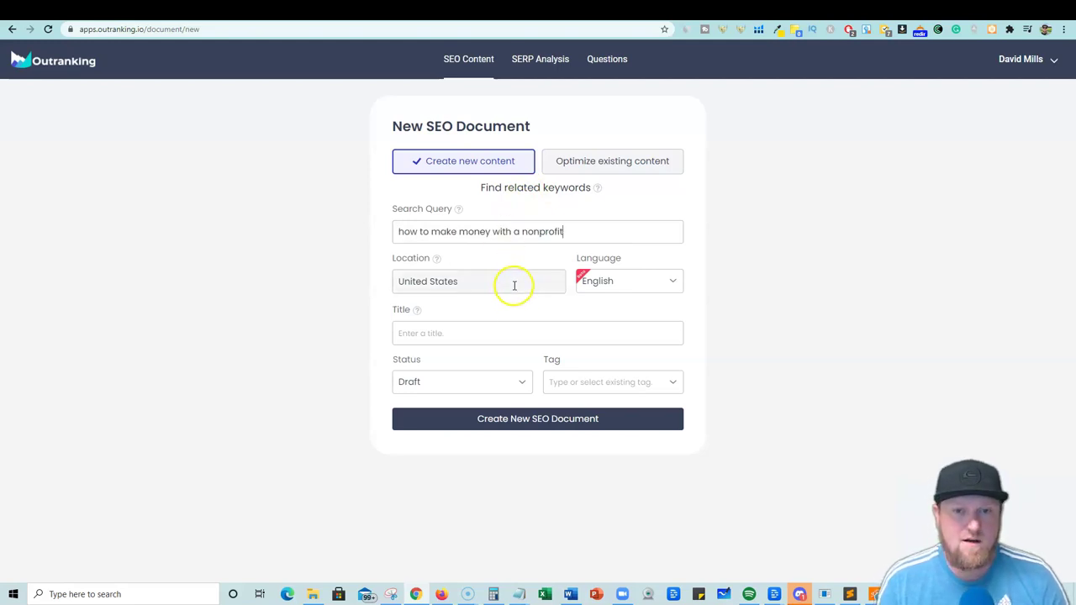
Title the document 'How to Make Money with a Nonprofit' and create it.
{"action": "left_click", "coordinate": [430, 331]}
{"action": "key", "text": "ctrl+v"}
{"action": "key", "text": "ctrl+v"}
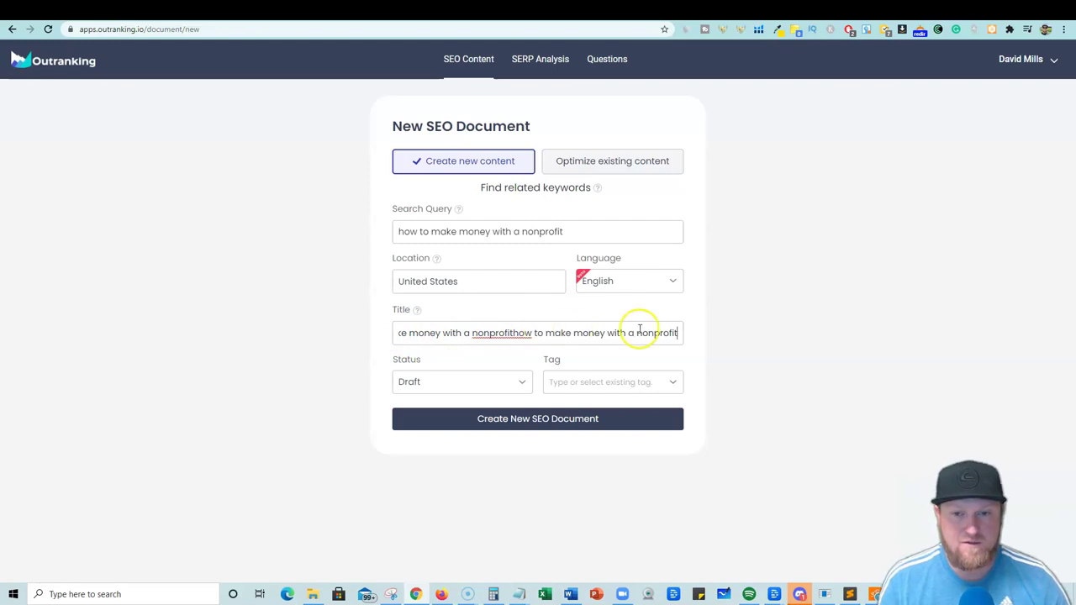
{"action": "left_click_drag", "start_coordinate": [532, 333], "coordinate": [365, 334]}
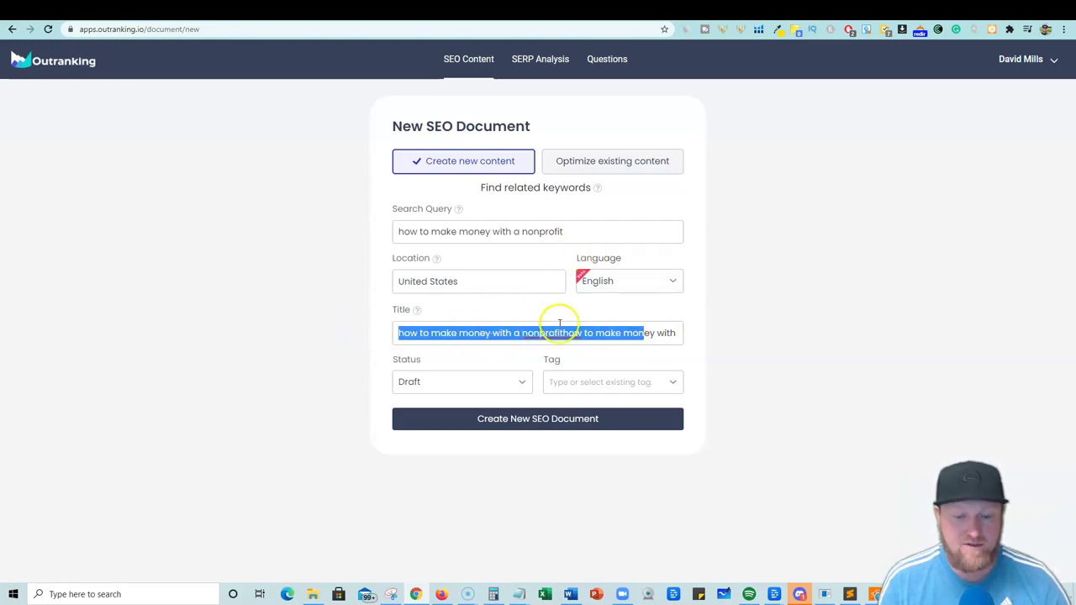
{"action": "key", "text": "BackSpace"}
{"action": "type", "text": "How to make money with a nonprofit"}
{"action": "left_click", "coordinate": [408, 336]}
{"action": "key", "text": "BackSpace"}
{"action": "type", "text": "M"}
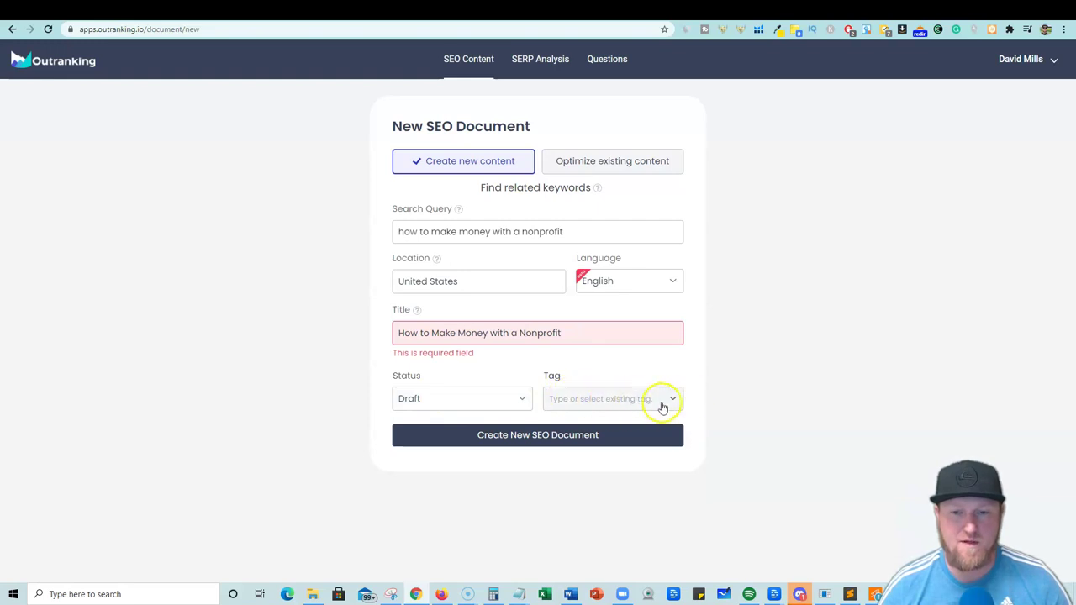
{"action": "left_click", "coordinate": [567, 393]}
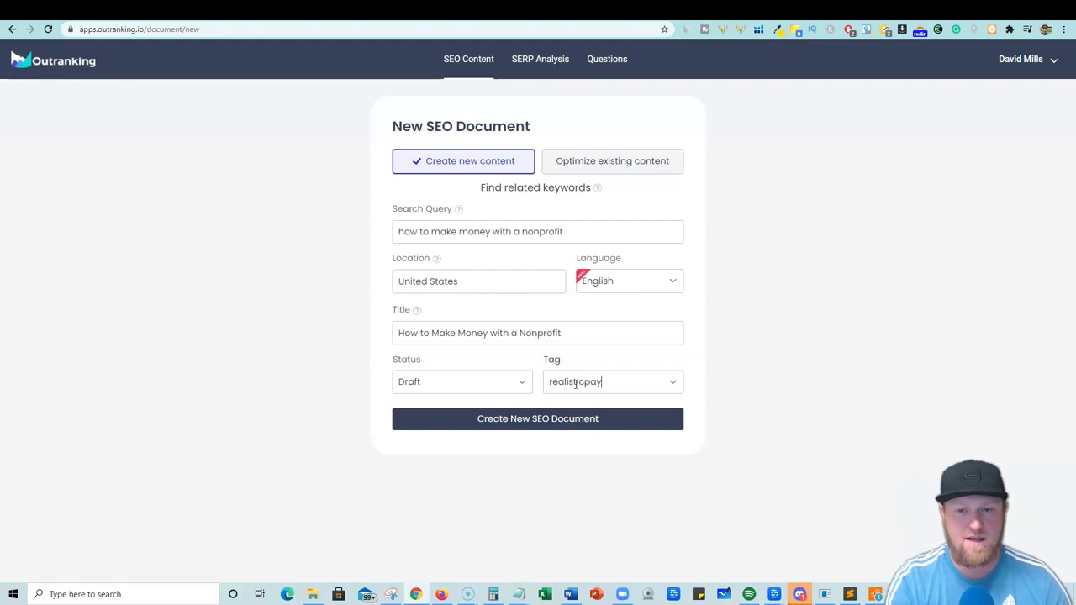
{"action": "left_click", "coordinate": [547, 421]}
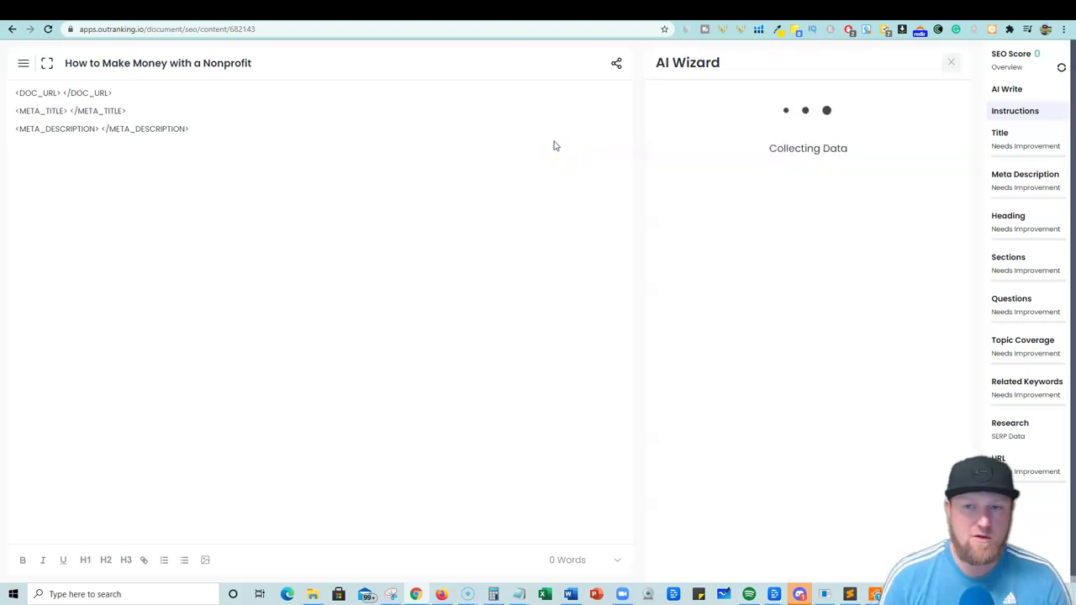
Wait for the AI Wizard to collect data and reach its Title step.
{"action": "left_click", "coordinate": [558, 144]}
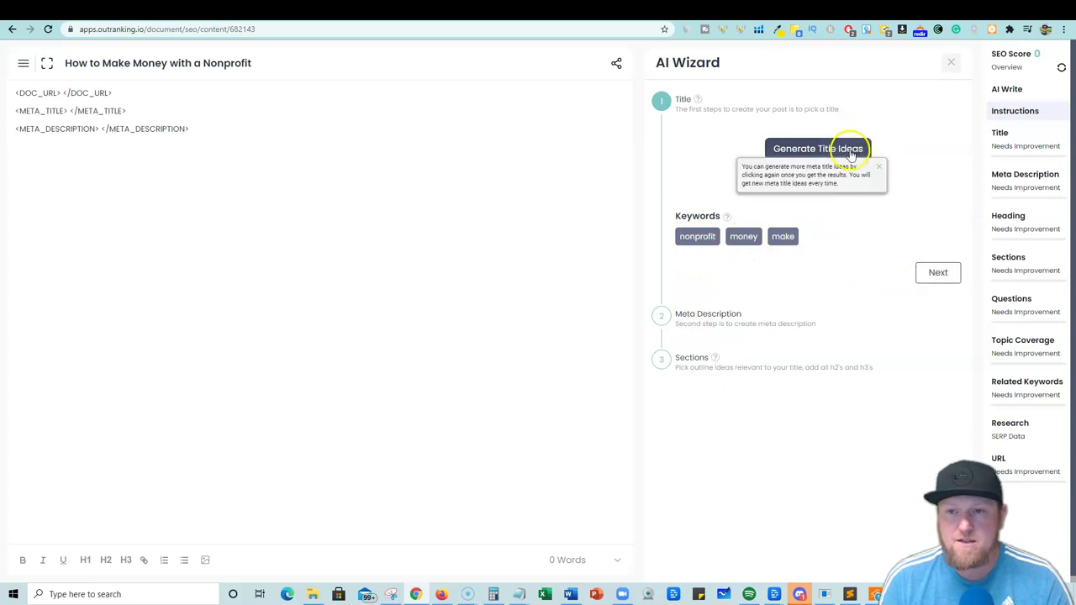
Generate AI title ideas and apply 'How to Make Money as a Nonprofit: 8 Ways'.
{"action": "left_click", "coordinate": [721, 100]}
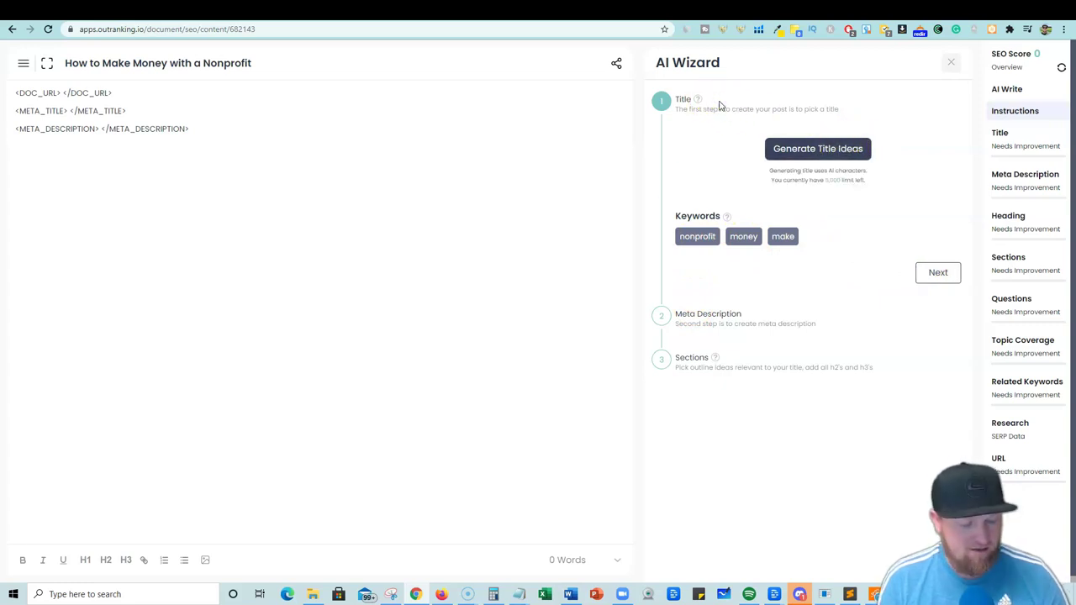
{"action": "left_click_drag", "start_coordinate": [64, 63], "coordinate": [101, 63]}
{"action": "left_click", "coordinate": [248, 64]}
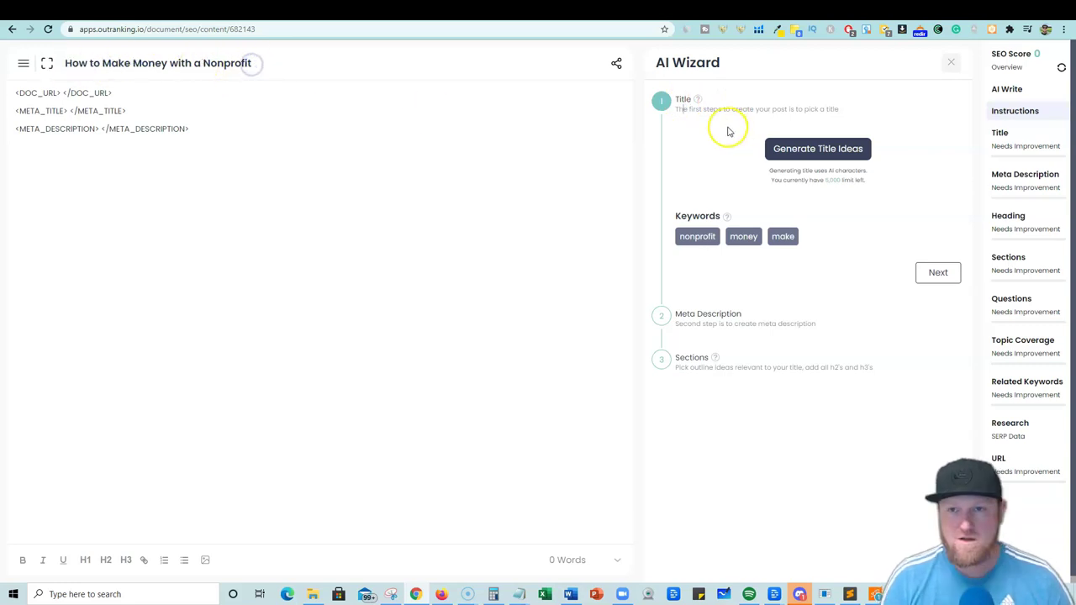
{"action": "left_click", "coordinate": [736, 100]}
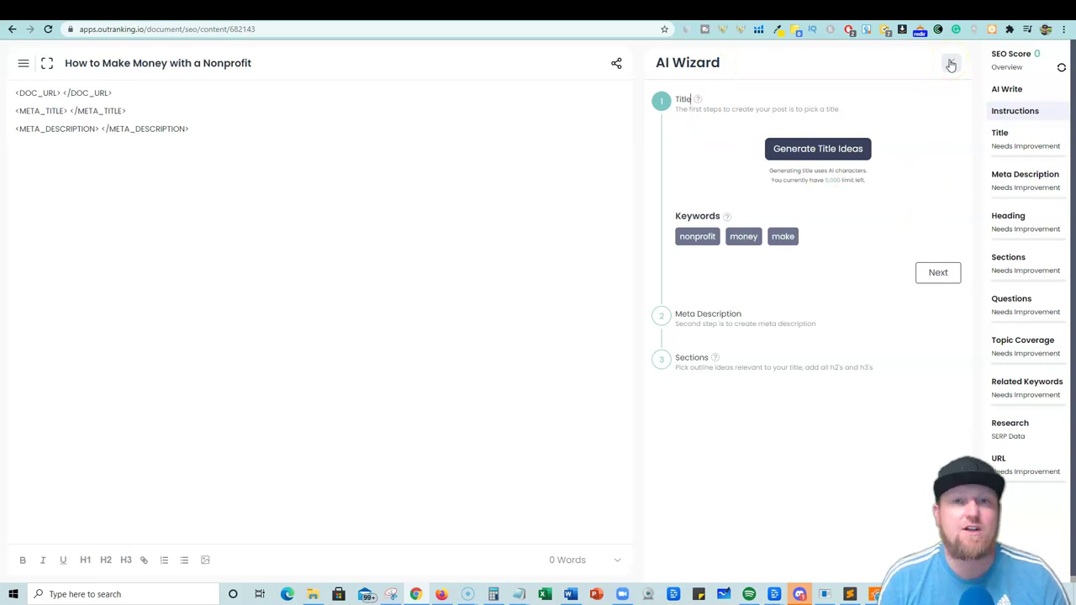
{"action": "left_click", "coordinate": [831, 151]}
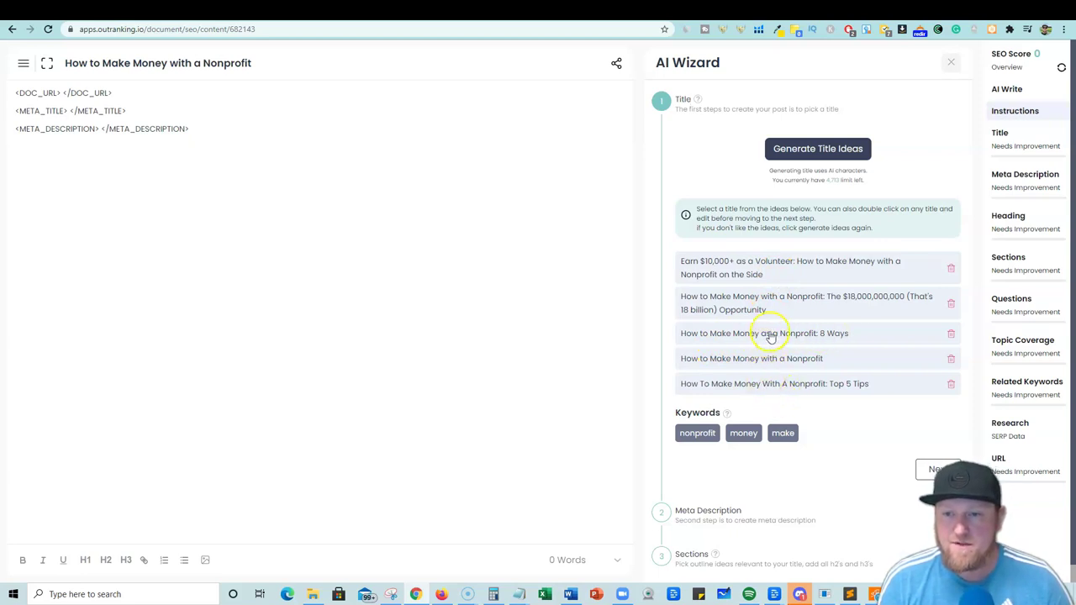
{"action": "left_click", "coordinate": [814, 336]}
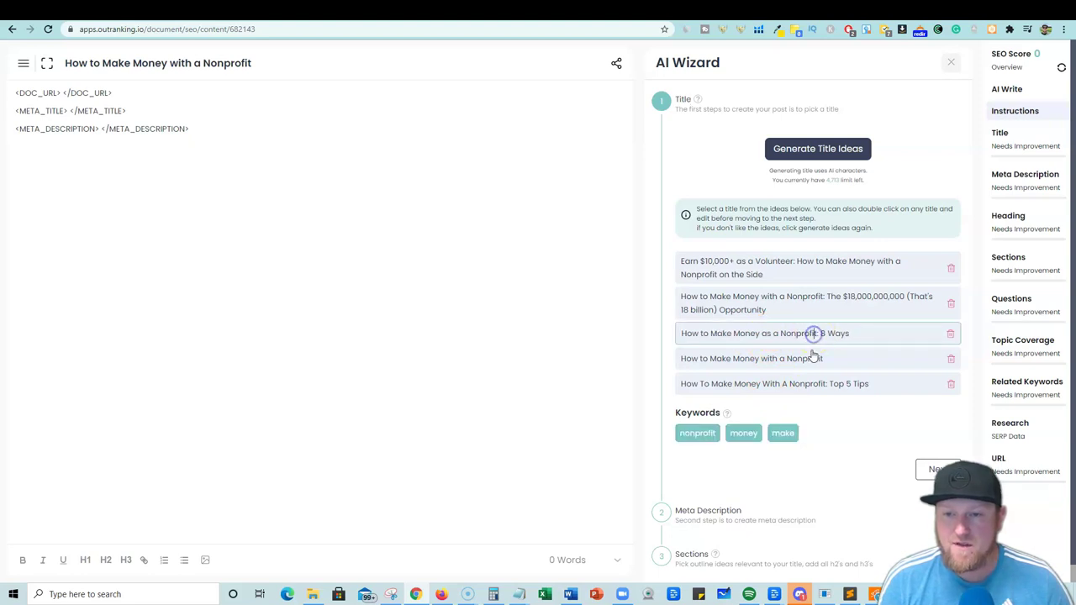
{"action": "left_click", "coordinate": [936, 469]}
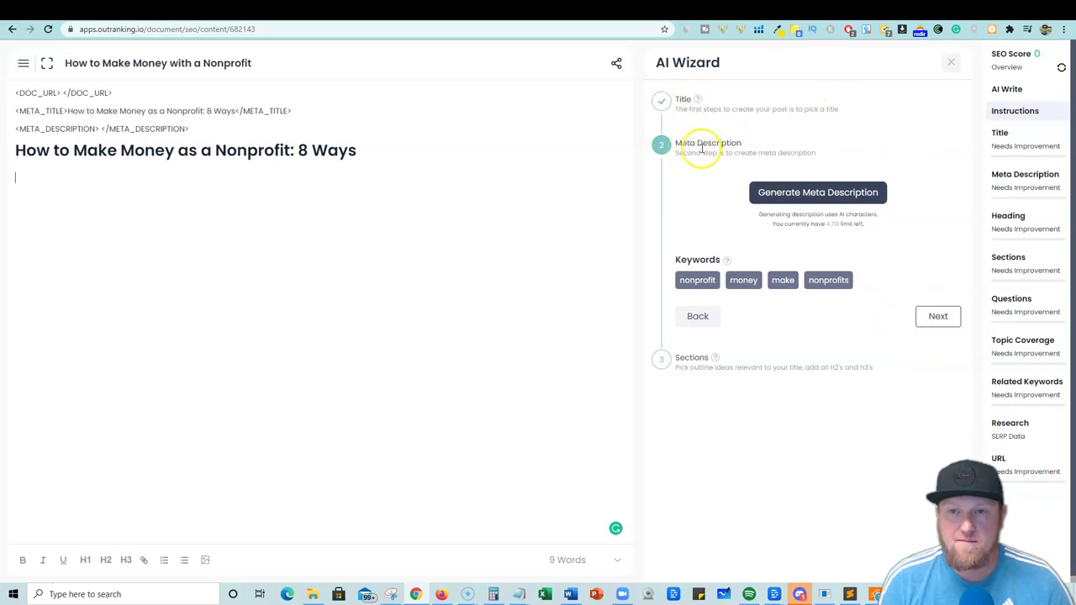
Generate meta description ideas and insert the second one, about 8 nonprofit money-making strategies.
{"action": "left_click", "coordinate": [824, 193]}
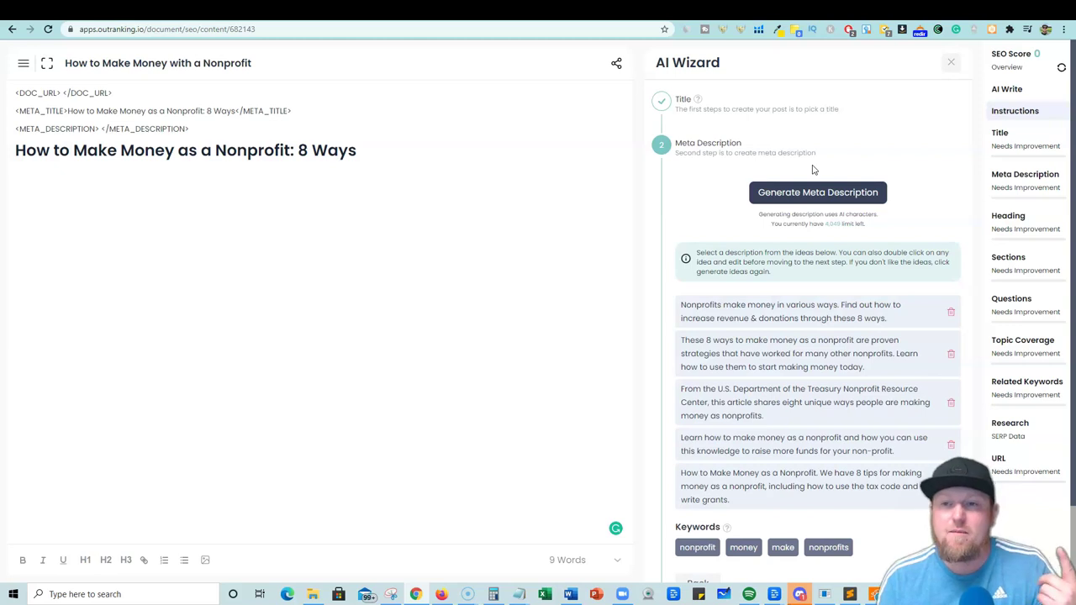
{"action": "left_click", "coordinate": [825, 195]}
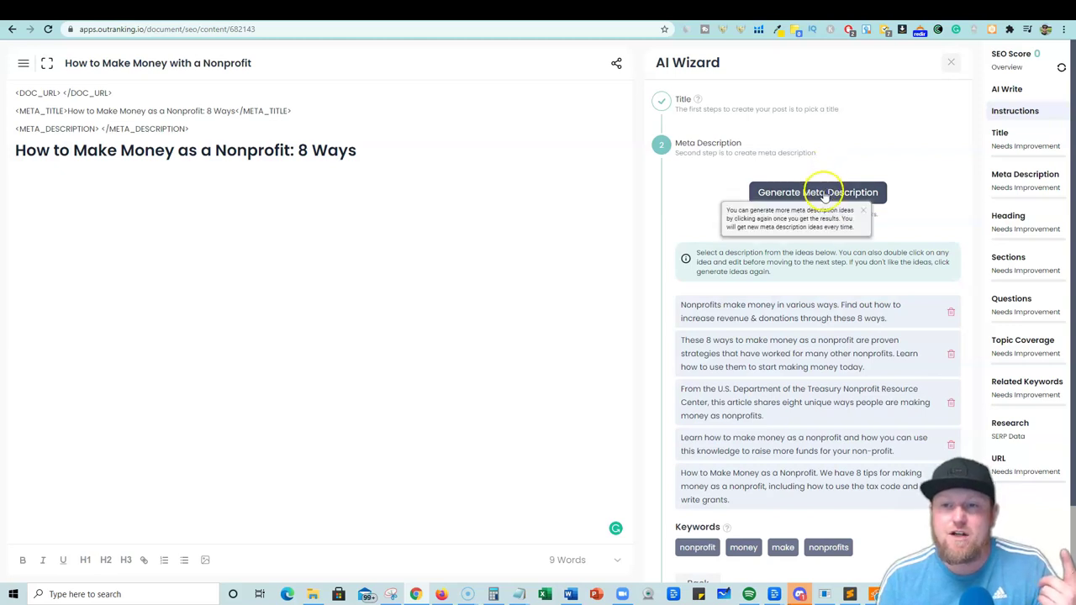
{"action": "left_click", "coordinate": [827, 354]}
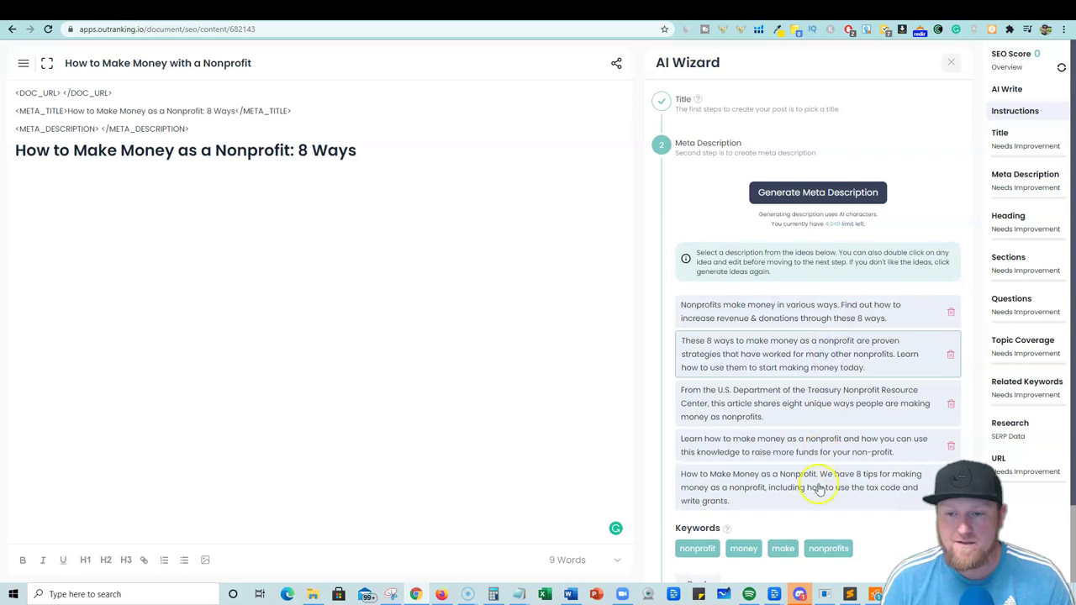
{"action": "scroll", "coordinate": [864, 493], "scroll_direction": "down", "scroll_amount": 2}
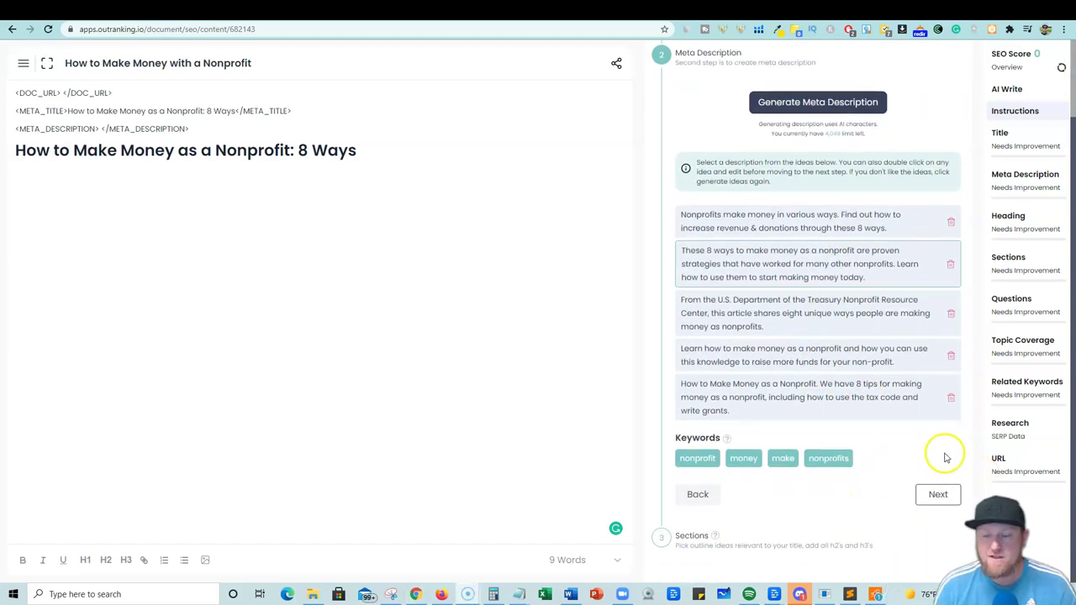
{"action": "left_click", "coordinate": [939, 495]}
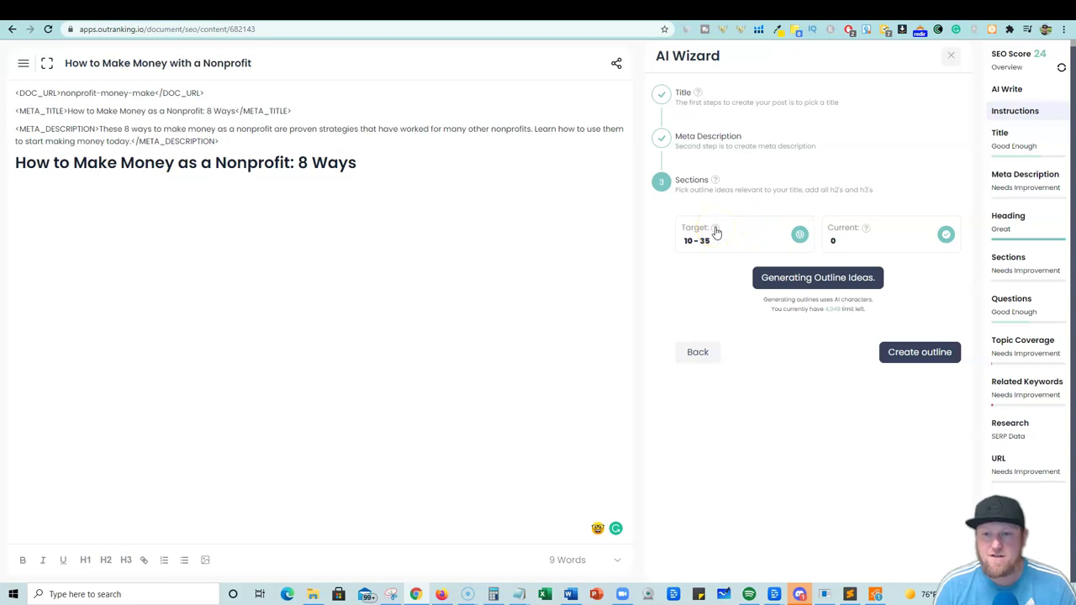
Read the Target section-count help, then generate AI outline ideas for the nonprofit post.
{"action": "mouse_move", "coordinate": [716, 231]}
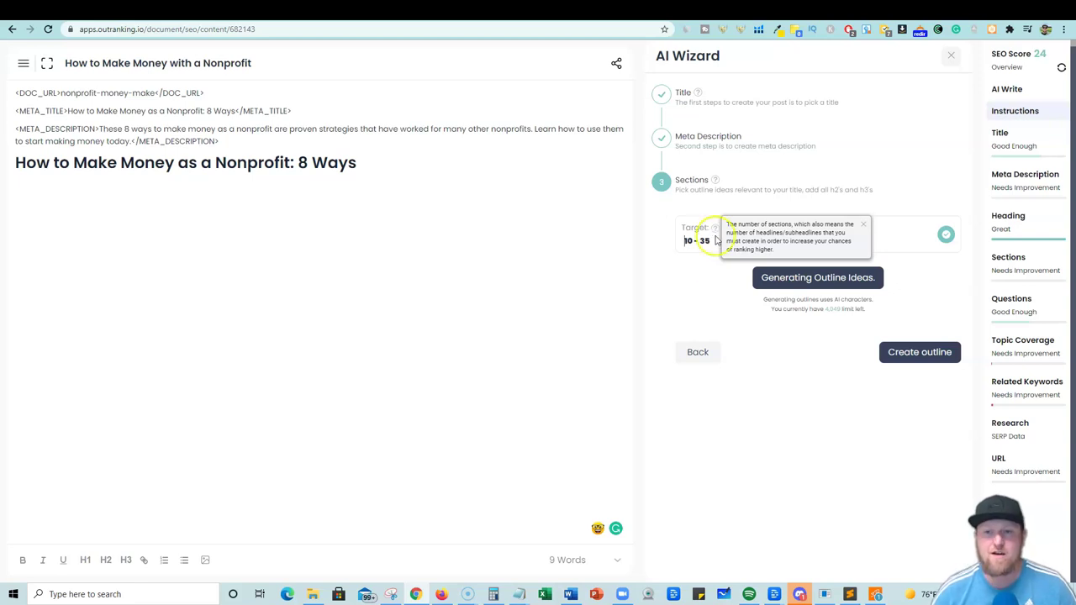
{"action": "left_click", "coordinate": [688, 281]}
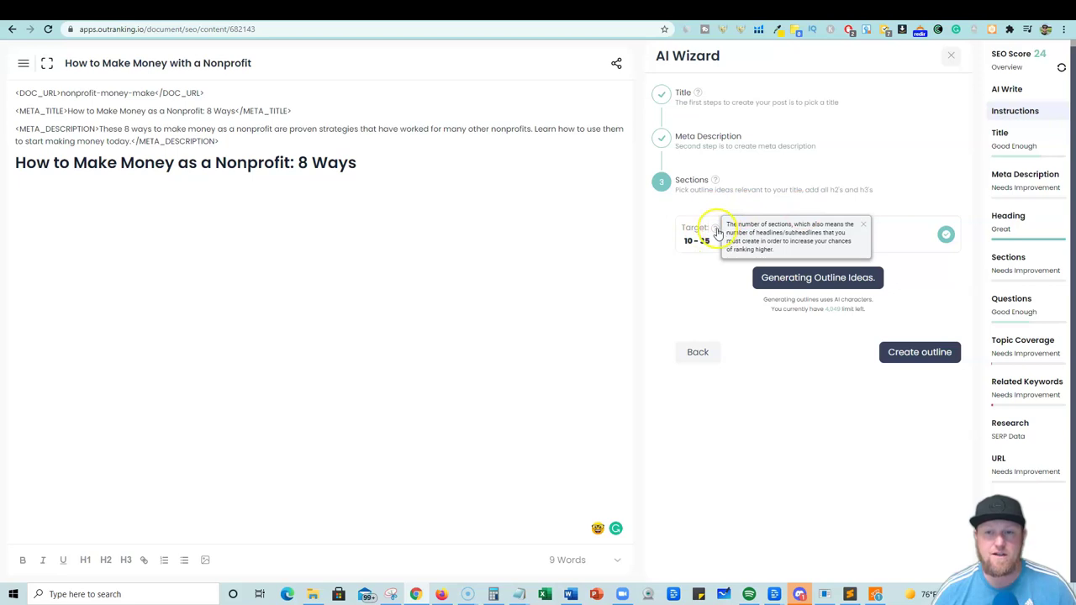
{"action": "left_click", "coordinate": [716, 228]}
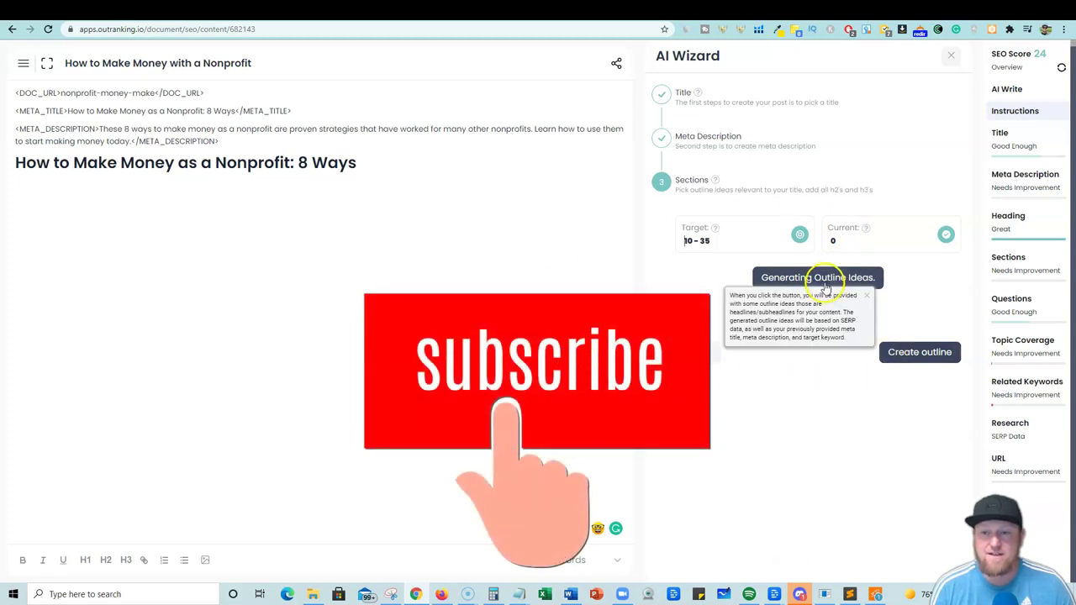
{"action": "left_click", "coordinate": [826, 281]}
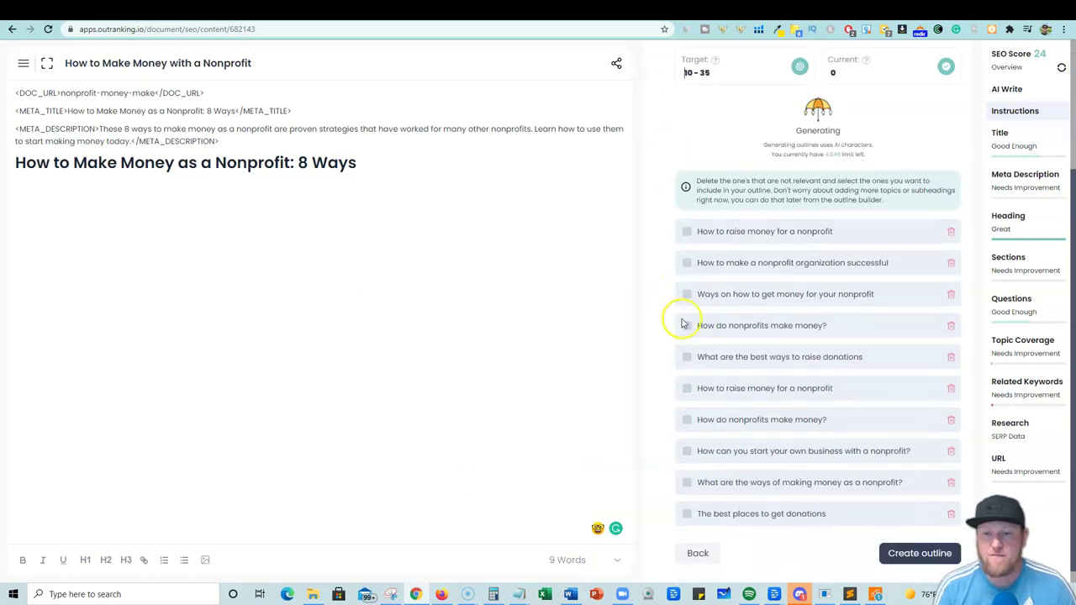
Tick 'How to raise money for a nonprofit', 'How to make a nonprofit organization successful' and 'How do nonprofits make money?'.
{"action": "scroll", "coordinate": [685, 317], "scroll_direction": "down", "scroll_amount": 3}
{"action": "scroll", "coordinate": [711, 336], "scroll_direction": "up", "scroll_amount": 3}
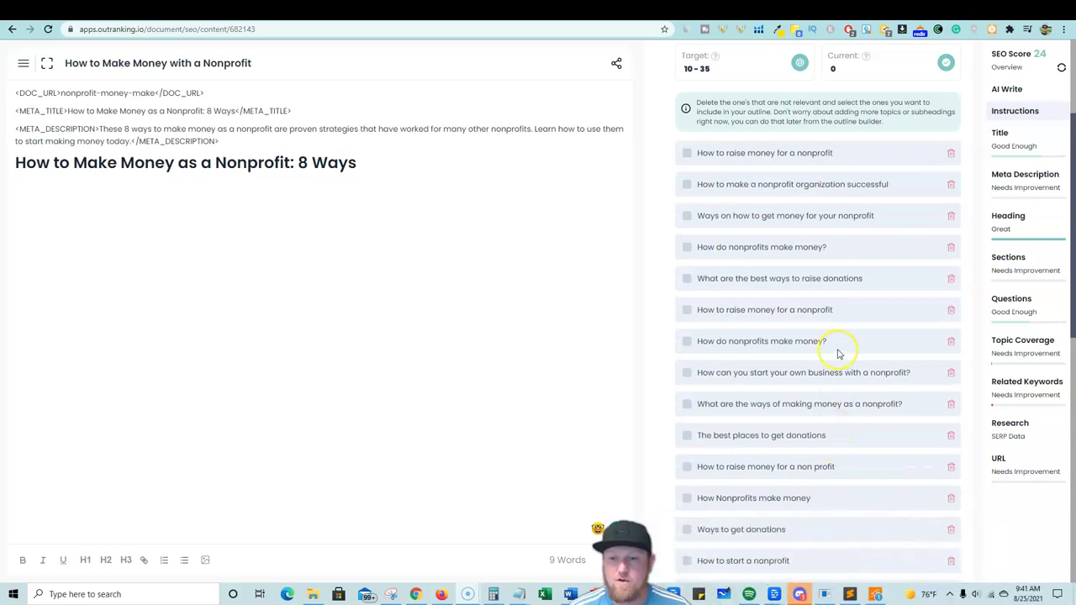
{"action": "scroll", "coordinate": [838, 353], "scroll_direction": "up", "scroll_amount": 3}
{"action": "scroll", "coordinate": [841, 344], "scroll_direction": "down", "scroll_amount": 5}
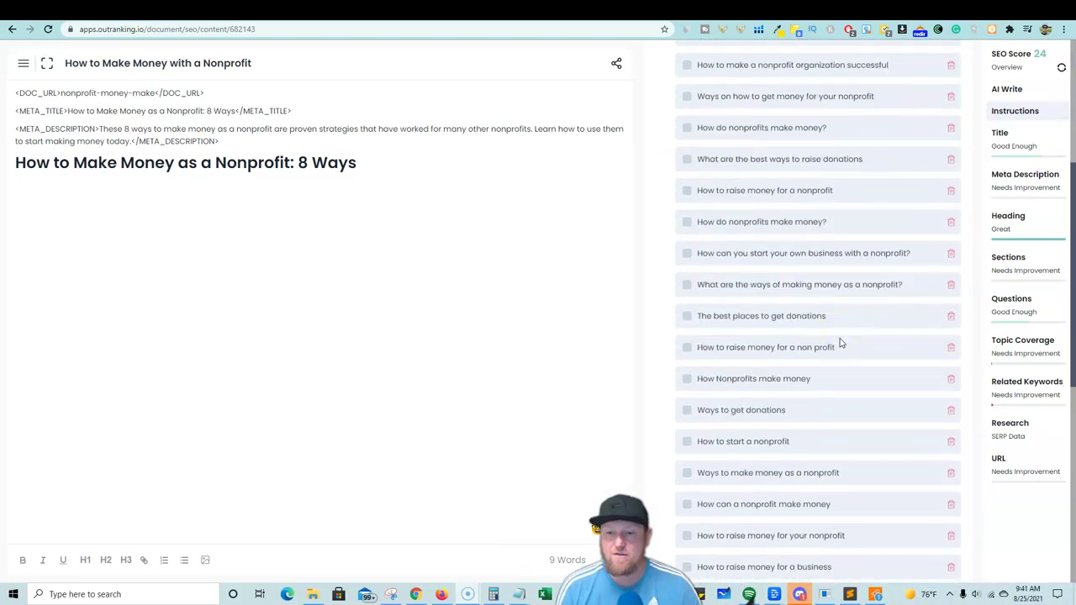
{"action": "scroll", "coordinate": [841, 344], "scroll_direction": "down", "scroll_amount": 8}
{"action": "scroll", "coordinate": [841, 344], "scroll_direction": "up", "scroll_amount": 10}
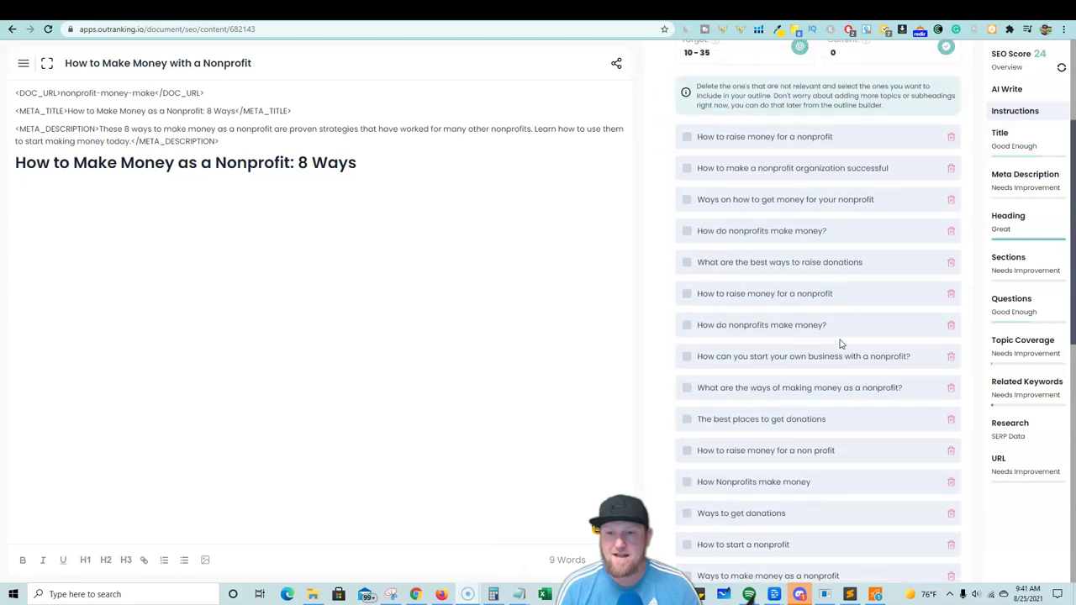
{"action": "scroll", "coordinate": [841, 344], "scroll_direction": "up", "scroll_amount": 2}
{"action": "scroll", "coordinate": [841, 344], "scroll_direction": "down", "scroll_amount": 8}
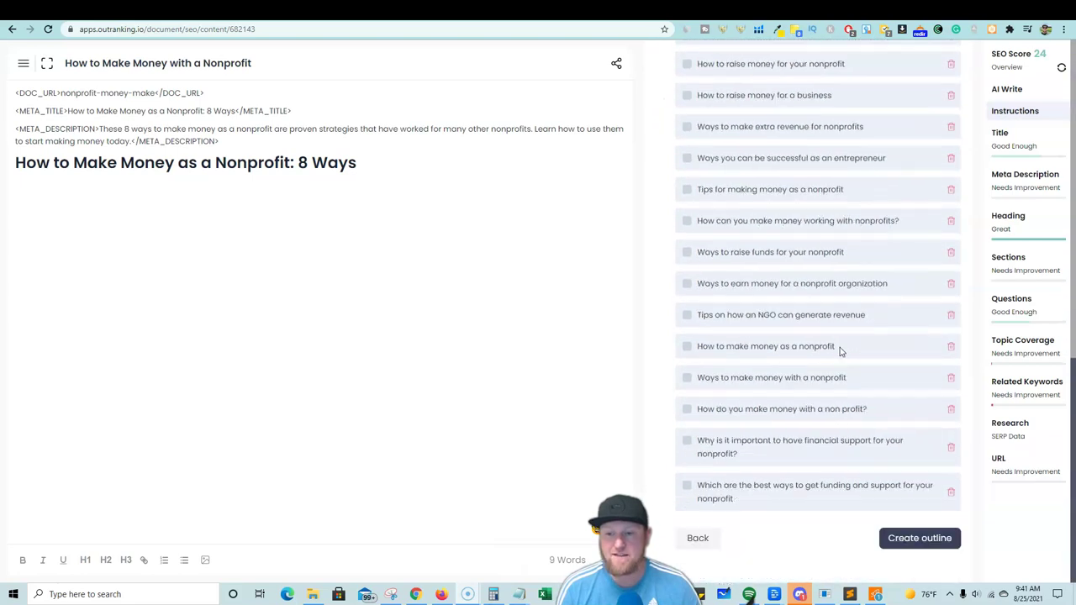
{"action": "scroll", "coordinate": [841, 347], "scroll_direction": "up", "scroll_amount": 7}
{"action": "scroll", "coordinate": [841, 352], "scroll_direction": "up", "scroll_amount": 3}
{"action": "scroll", "coordinate": [836, 353], "scroll_direction": "down", "scroll_amount": 1}
{"action": "scroll", "coordinate": [836, 353], "scroll_direction": "up", "scroll_amount": 1}
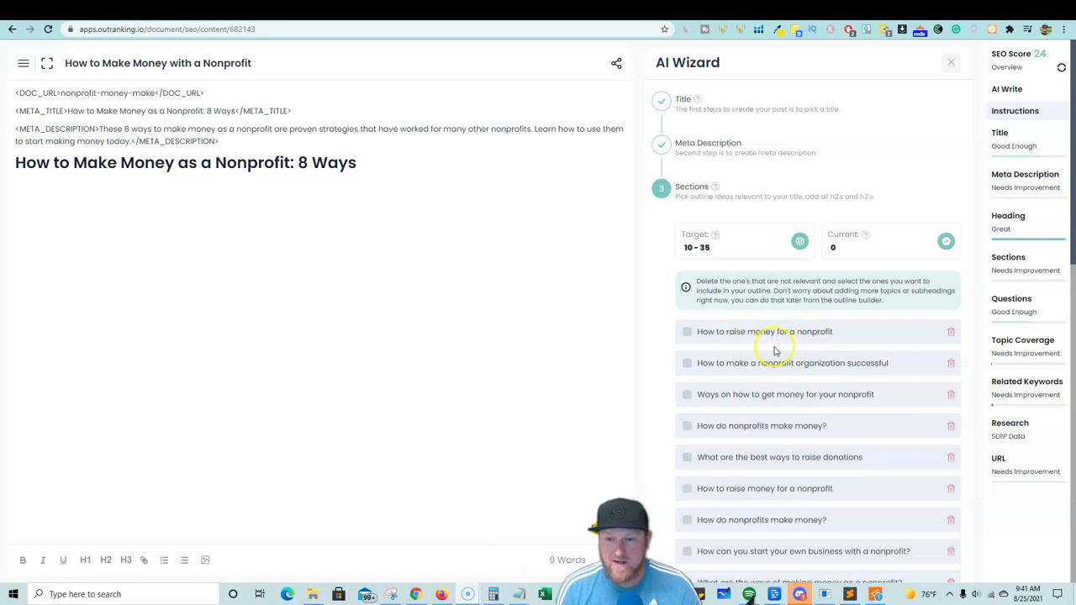
{"action": "left_click", "coordinate": [687, 332]}
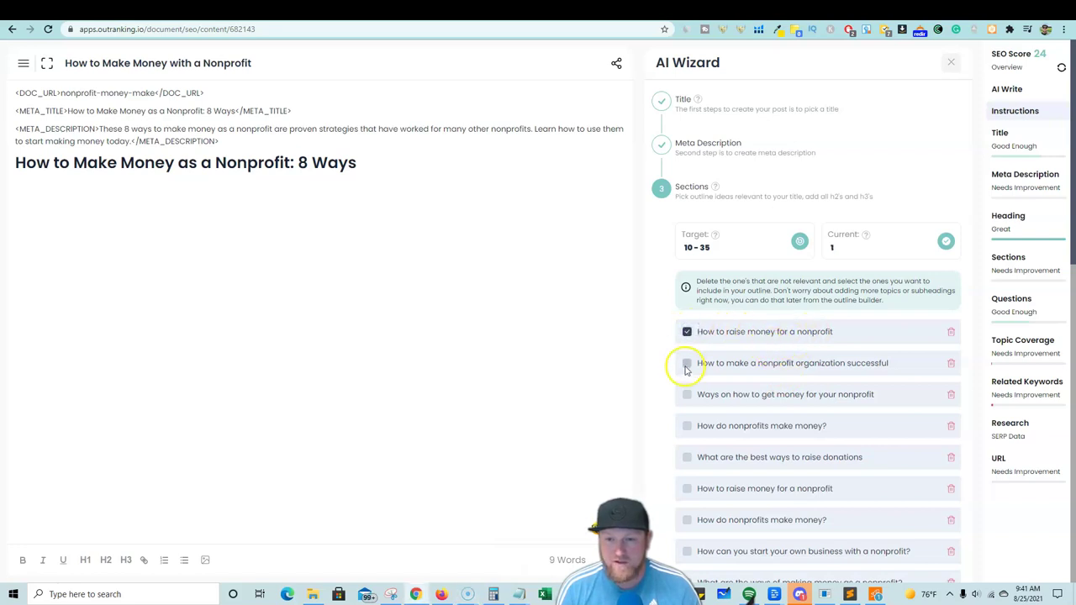
{"action": "left_click", "coordinate": [687, 363]}
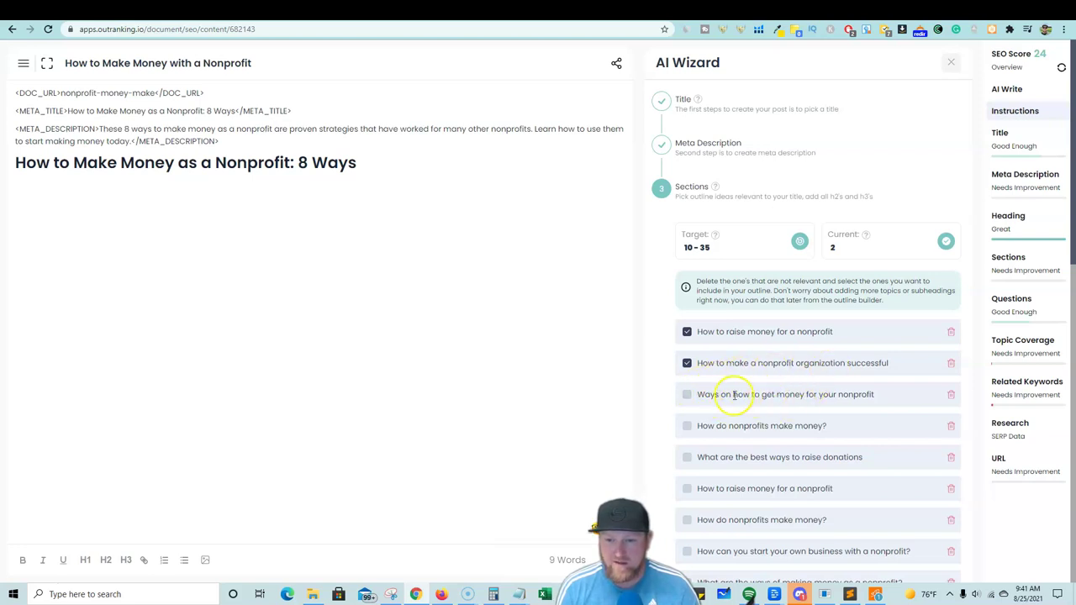
{"action": "left_click", "coordinate": [687, 426]}
Add the start-your-own-business and 'The best places to get donations' ideas to the outline.
{"action": "scroll", "coordinate": [692, 437], "scroll_direction": "down", "scroll_amount": 1}
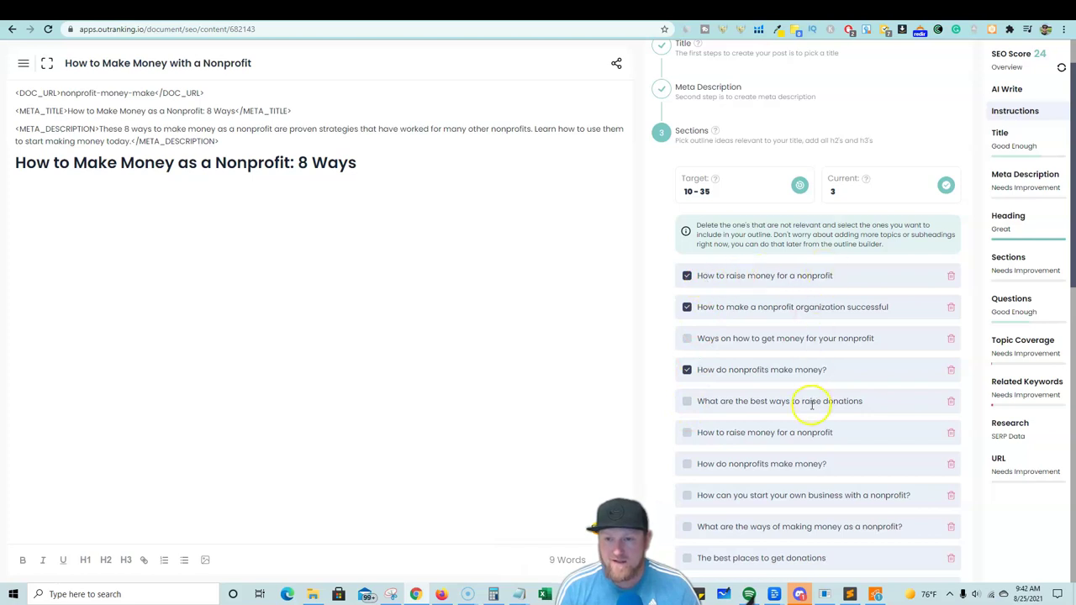
{"action": "scroll", "coordinate": [812, 402], "scroll_direction": "down", "scroll_amount": 1}
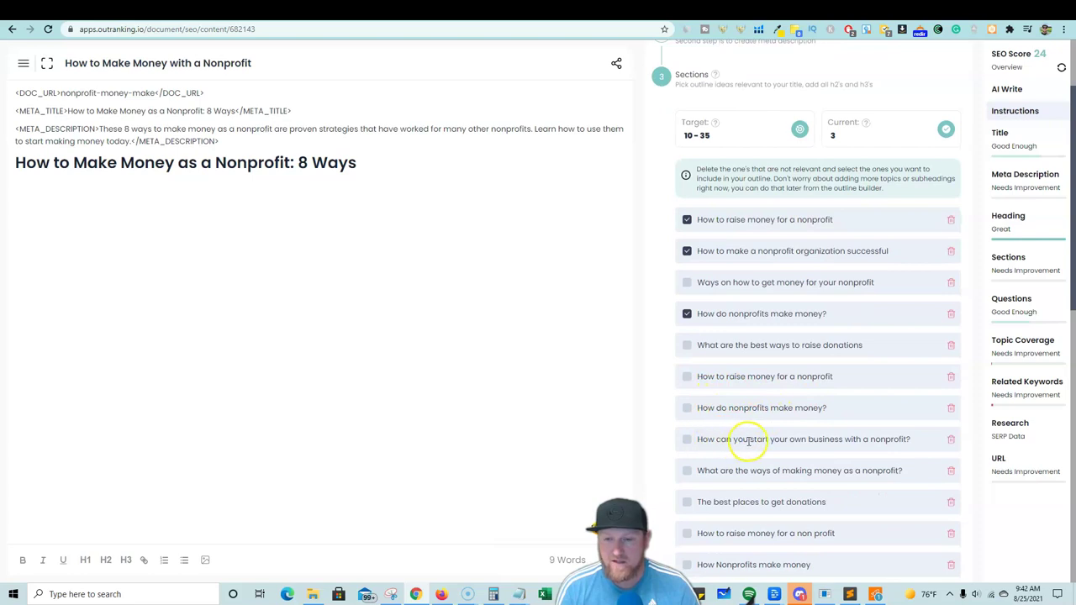
{"action": "left_click", "coordinate": [688, 440]}
{"action": "scroll", "coordinate": [790, 432], "scroll_direction": "down", "scroll_amount": 1}
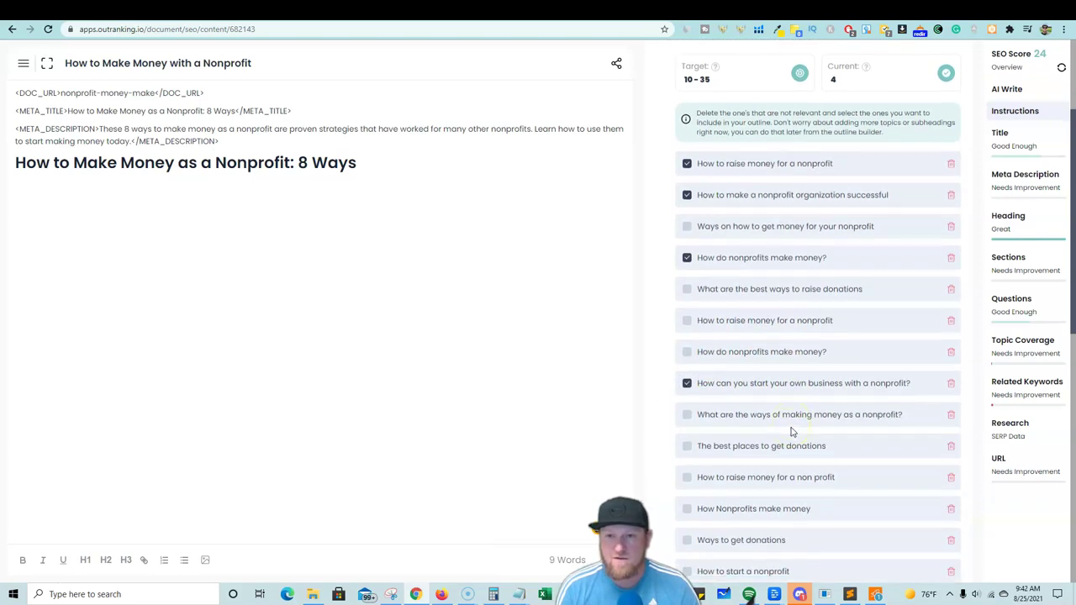
{"action": "scroll", "coordinate": [801, 235], "scroll_direction": "up", "scroll_amount": 1}
{"action": "scroll", "coordinate": [808, 210], "scroll_direction": "up", "scroll_amount": 1}
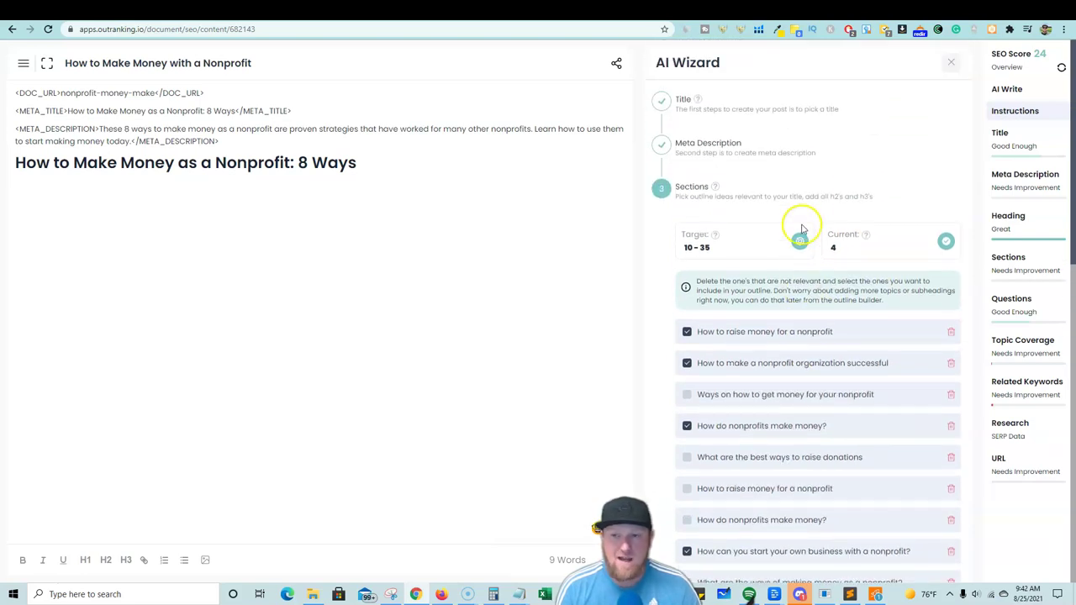
{"action": "scroll", "coordinate": [846, 252], "scroll_direction": "down", "scroll_amount": 2}
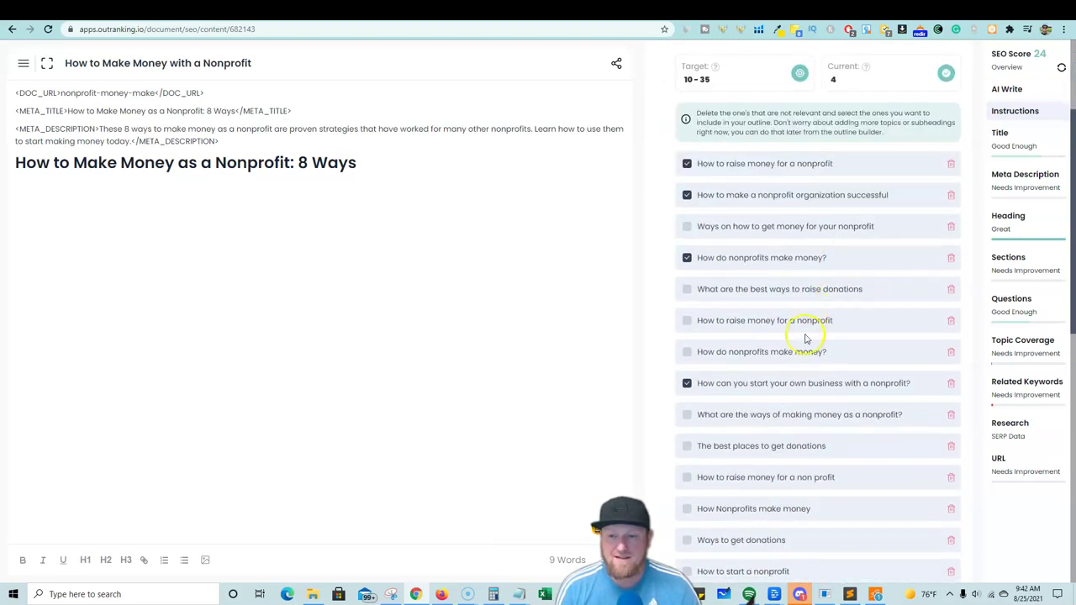
{"action": "scroll", "coordinate": [804, 345], "scroll_direction": "up", "scroll_amount": 1}
{"action": "scroll", "coordinate": [802, 349], "scroll_direction": "down", "scroll_amount": 2}
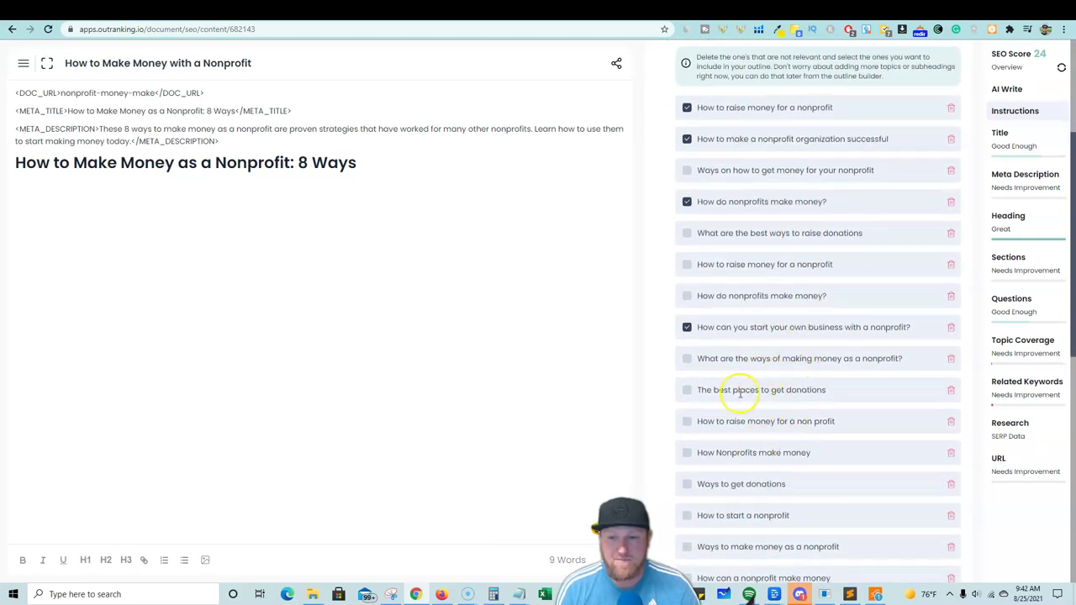
{"action": "left_click", "coordinate": [767, 389]}
{"action": "scroll", "coordinate": [764, 379], "scroll_direction": "up", "scroll_amount": 3}
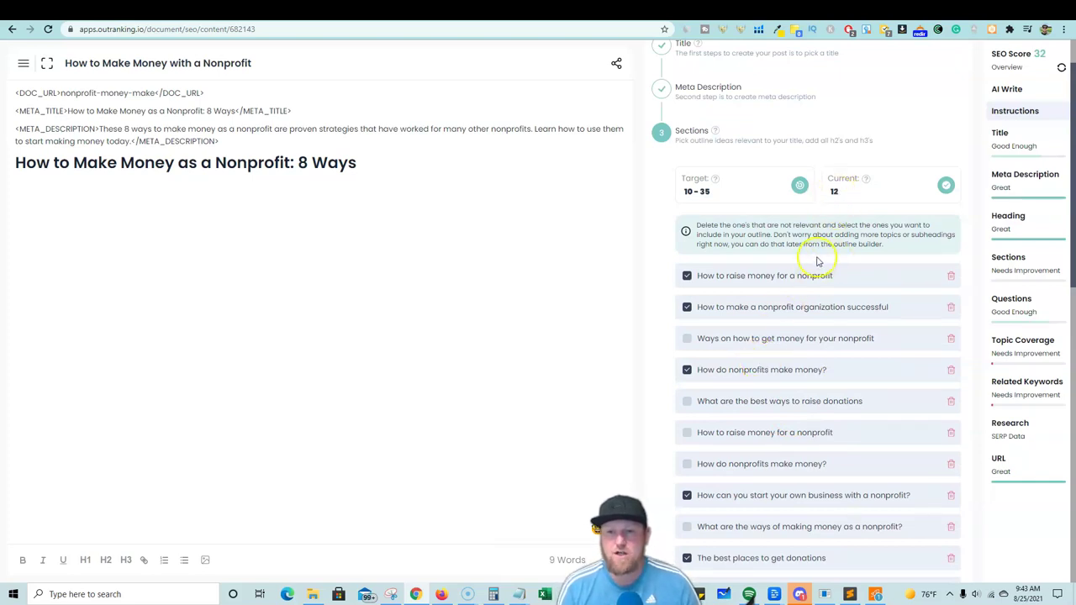
{"action": "scroll", "coordinate": [816, 261], "scroll_direction": "down", "scroll_amount": 1}
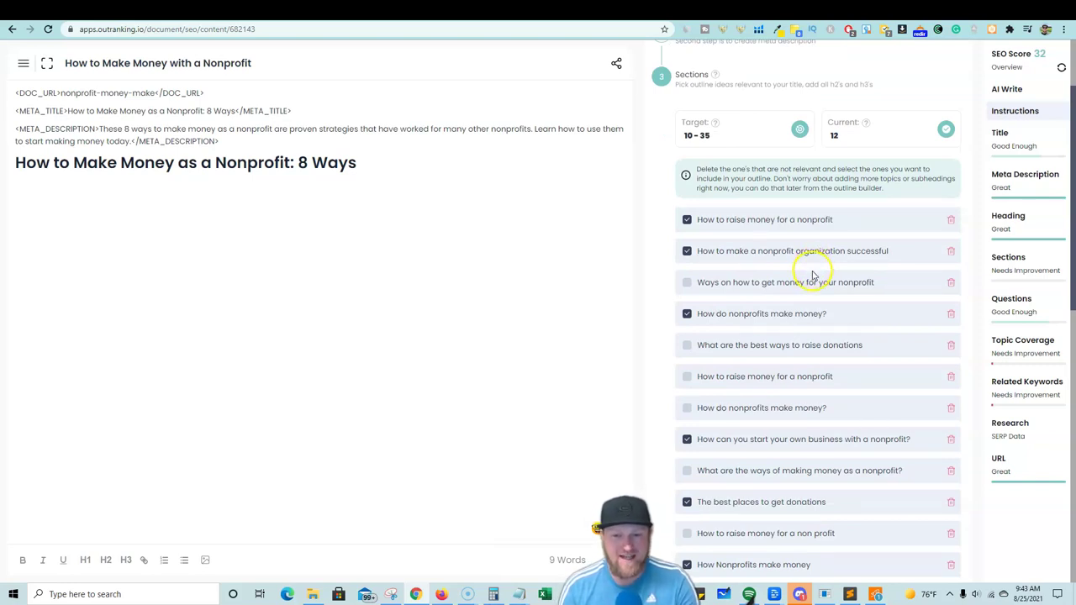
{"action": "scroll", "coordinate": [811, 277], "scroll_direction": "down", "scroll_amount": 10}
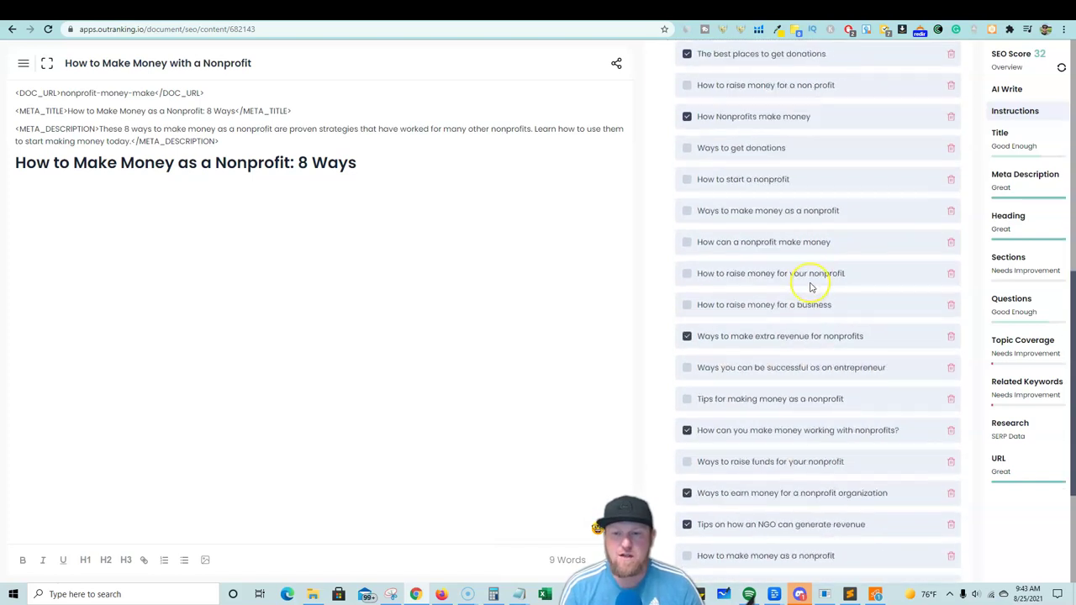
{"action": "scroll", "coordinate": [811, 286], "scroll_direction": "up", "scroll_amount": 10}
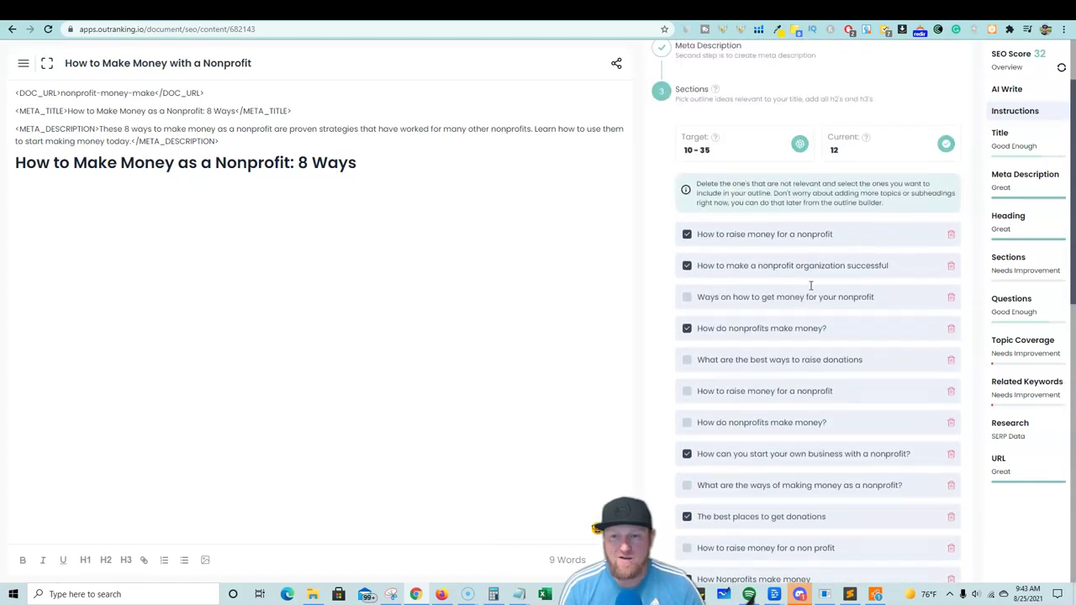
{"action": "scroll", "coordinate": [811, 285], "scroll_direction": "down", "scroll_amount": 2}
{"action": "scroll", "coordinate": [812, 285], "scroll_direction": "up", "scroll_amount": 5}
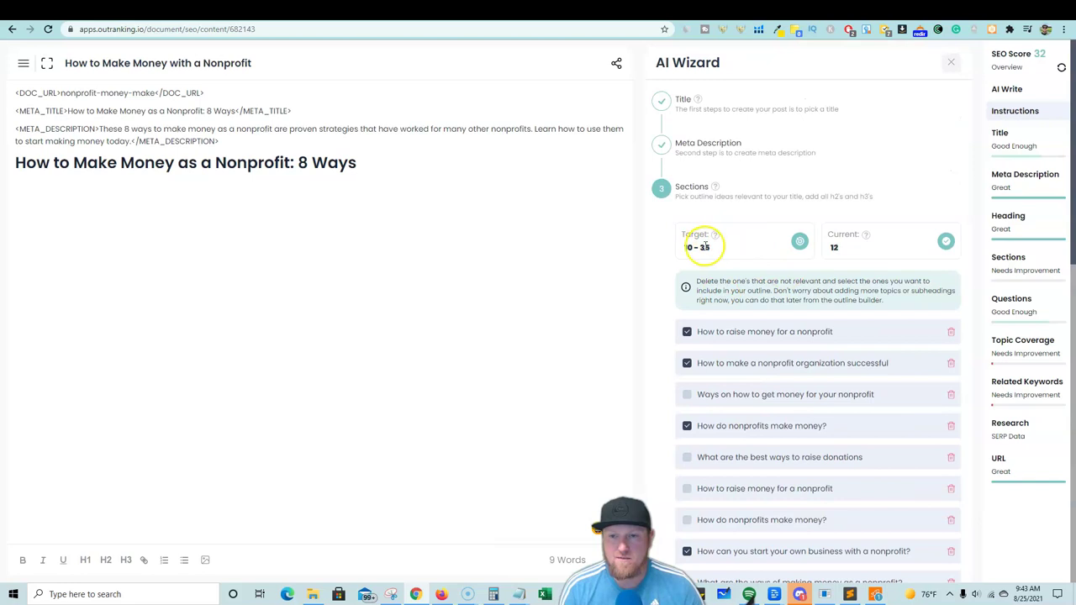
{"action": "scroll", "coordinate": [879, 395], "scroll_direction": "down", "scroll_amount": 10}
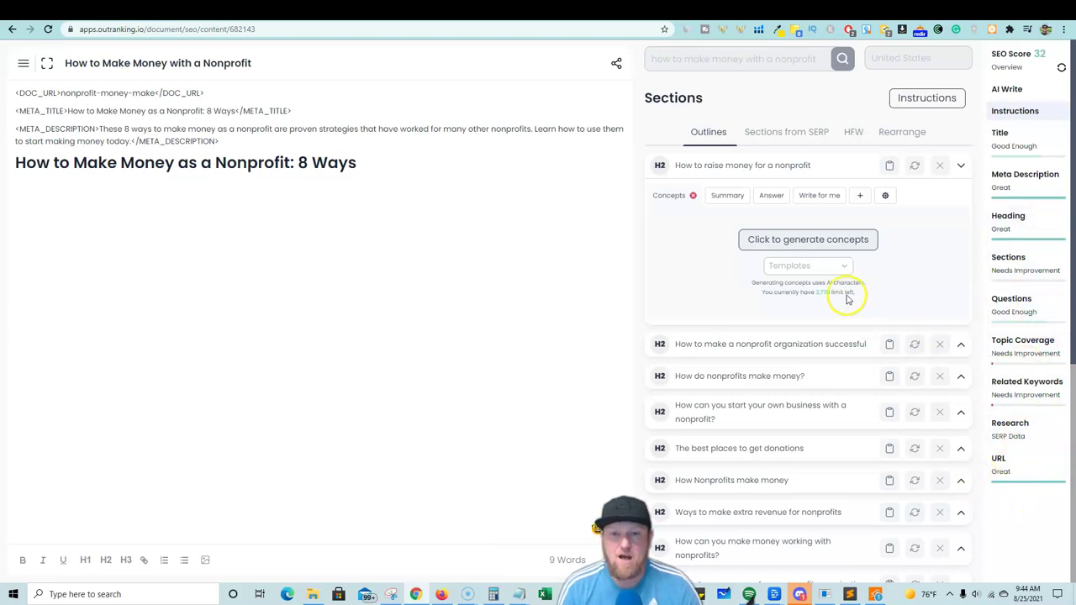
{"action": "scroll", "coordinate": [778, 315], "scroll_direction": "down", "scroll_amount": 4}
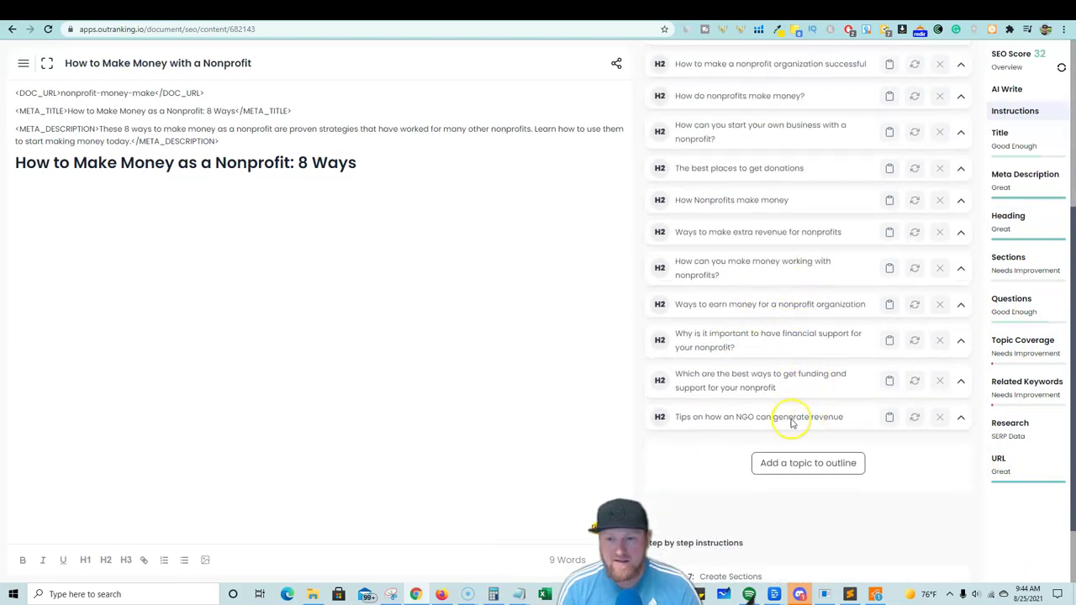
{"action": "scroll", "coordinate": [793, 421], "scroll_direction": "down", "scroll_amount": 1}
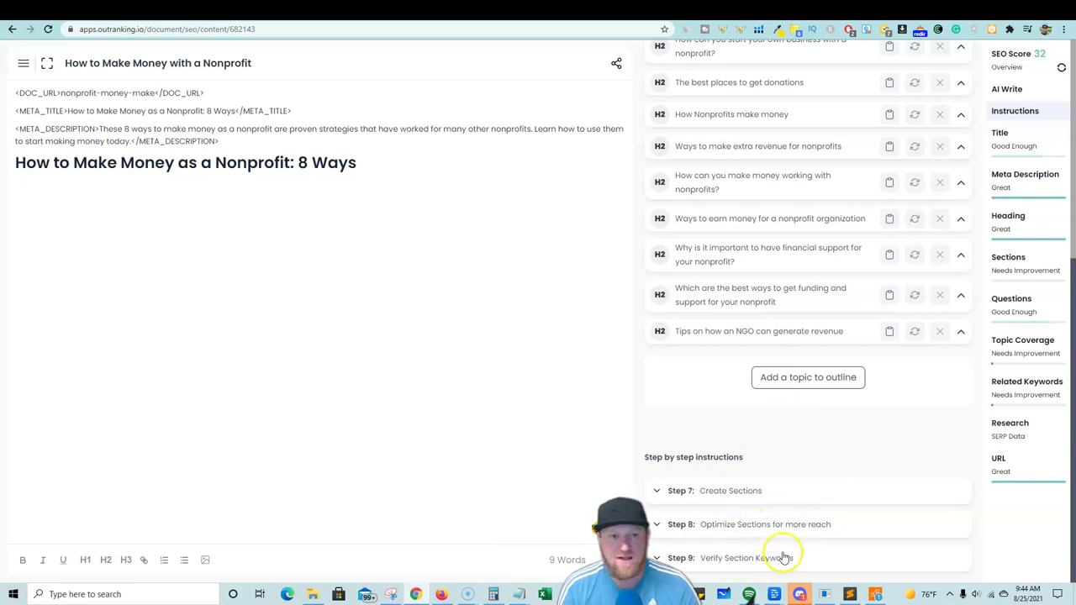
{"action": "left_click", "coordinate": [836, 384]}
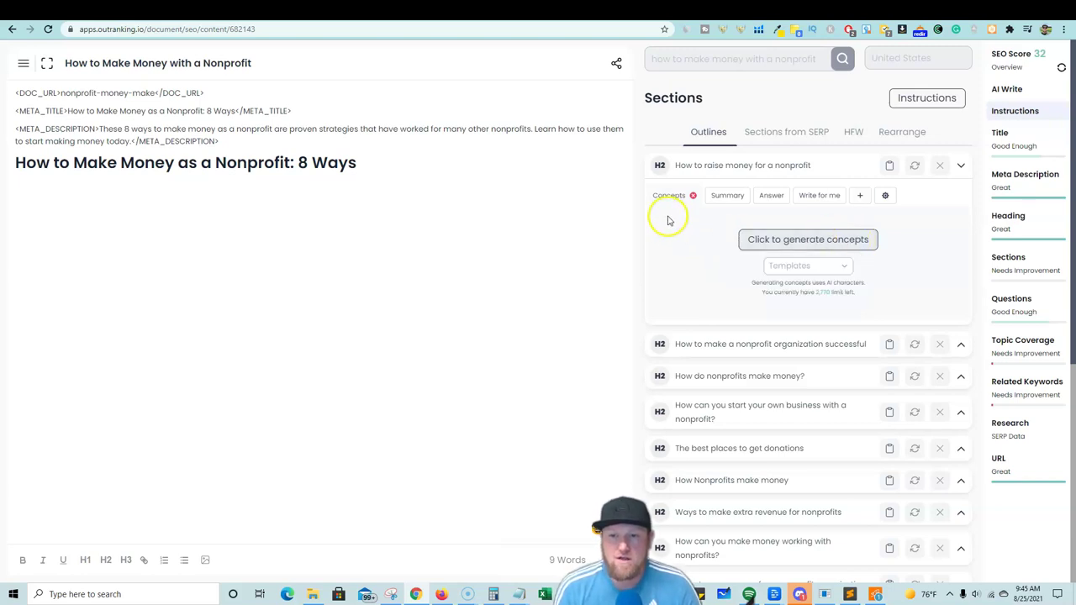
Generate concepts for 'How to raise money for a nonprofit' and AI-write the major-donors paragraph.
{"action": "left_click", "coordinate": [821, 243]}
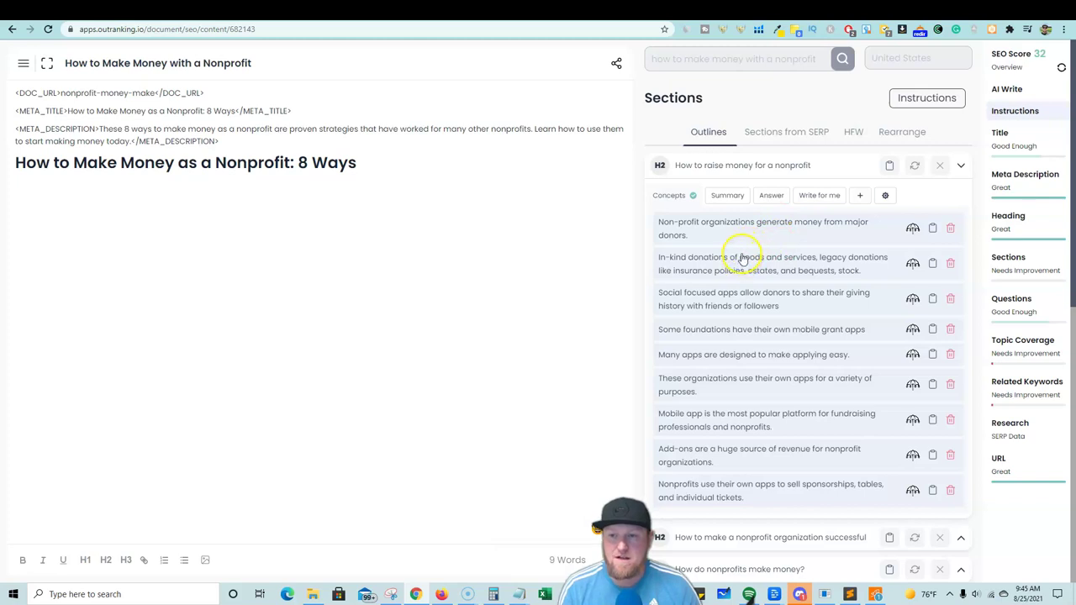
{"action": "scroll", "coordinate": [844, 318], "scroll_direction": "down", "scroll_amount": 3}
{"action": "scroll", "coordinate": [841, 312], "scroll_direction": "up", "scroll_amount": 3}
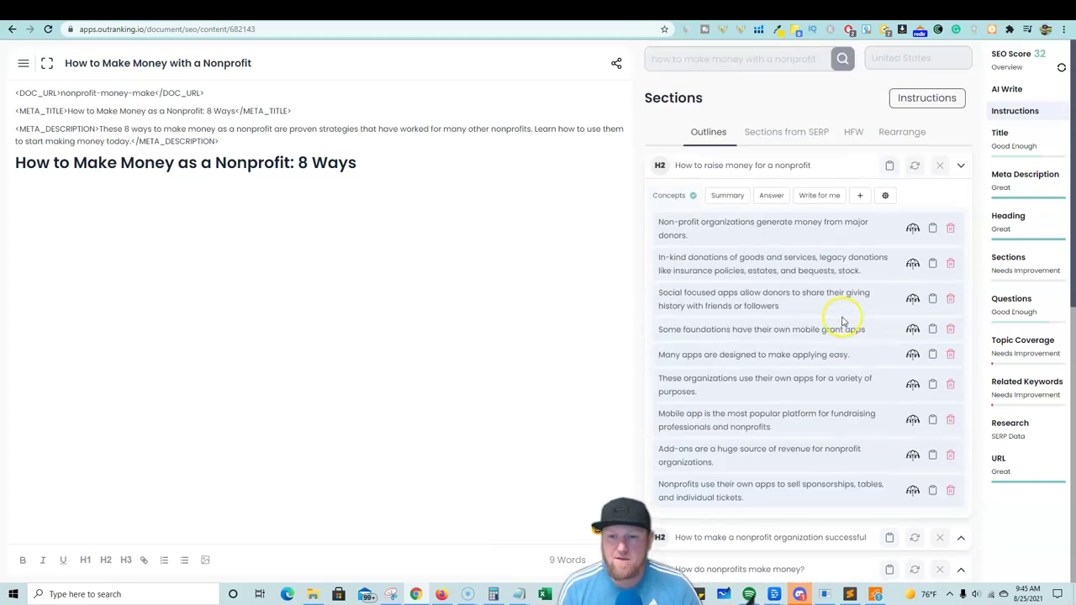
{"action": "left_click", "coordinate": [934, 235]}
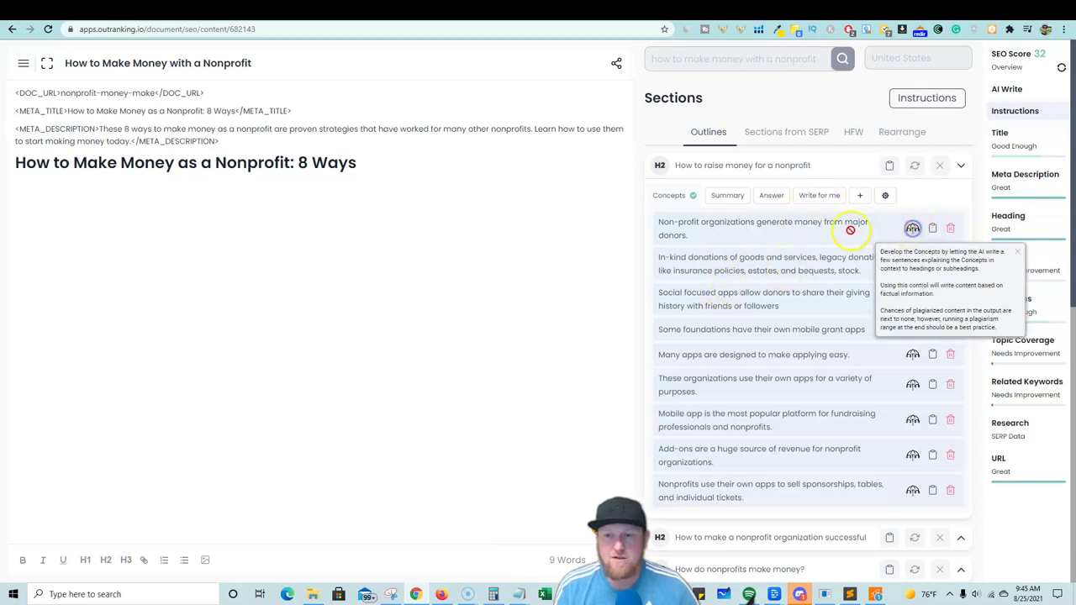
{"action": "left_click", "coordinate": [912, 229]}
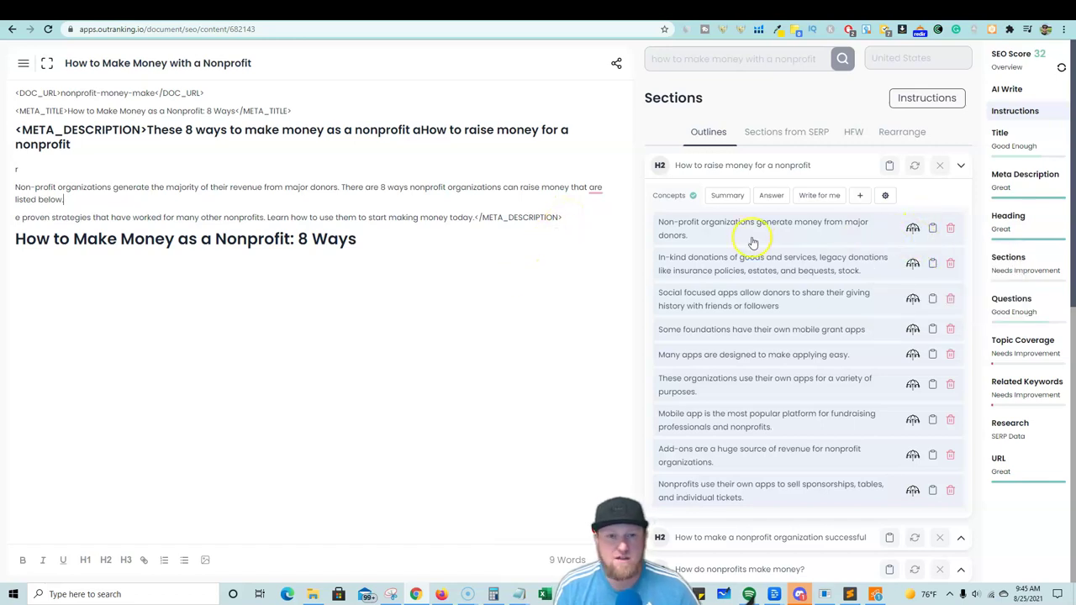
{"action": "left_click", "coordinate": [816, 137]}
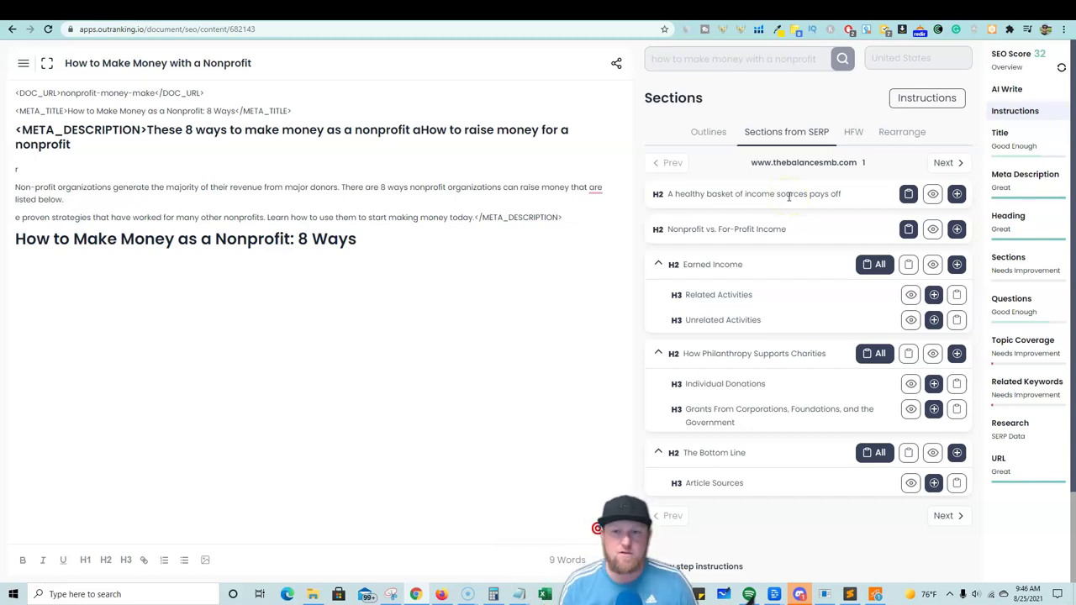
{"action": "left_click", "coordinate": [896, 137]}
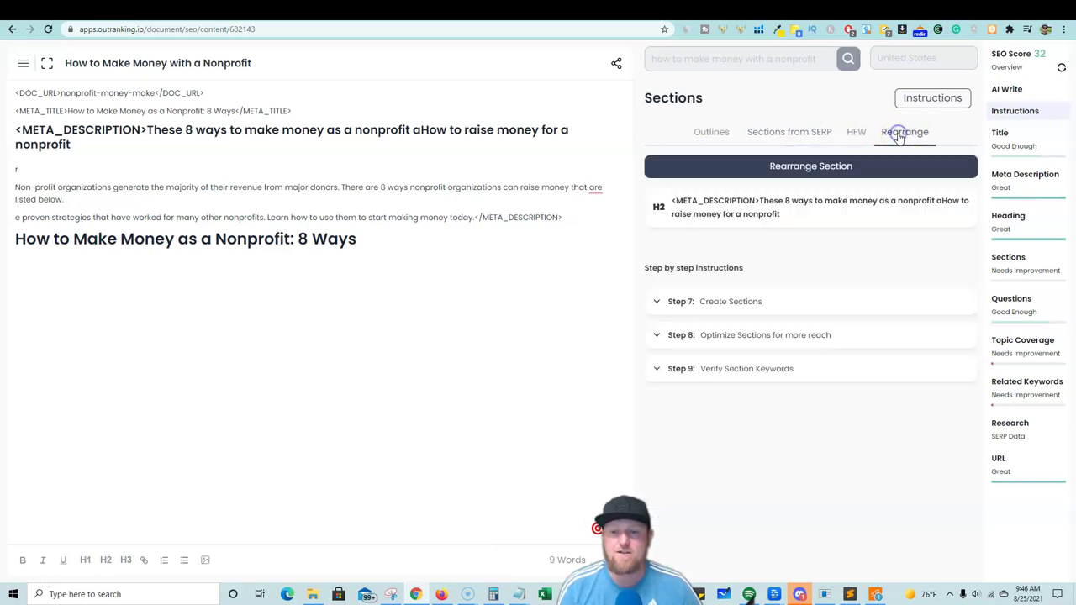
{"action": "left_click", "coordinate": [719, 136]}
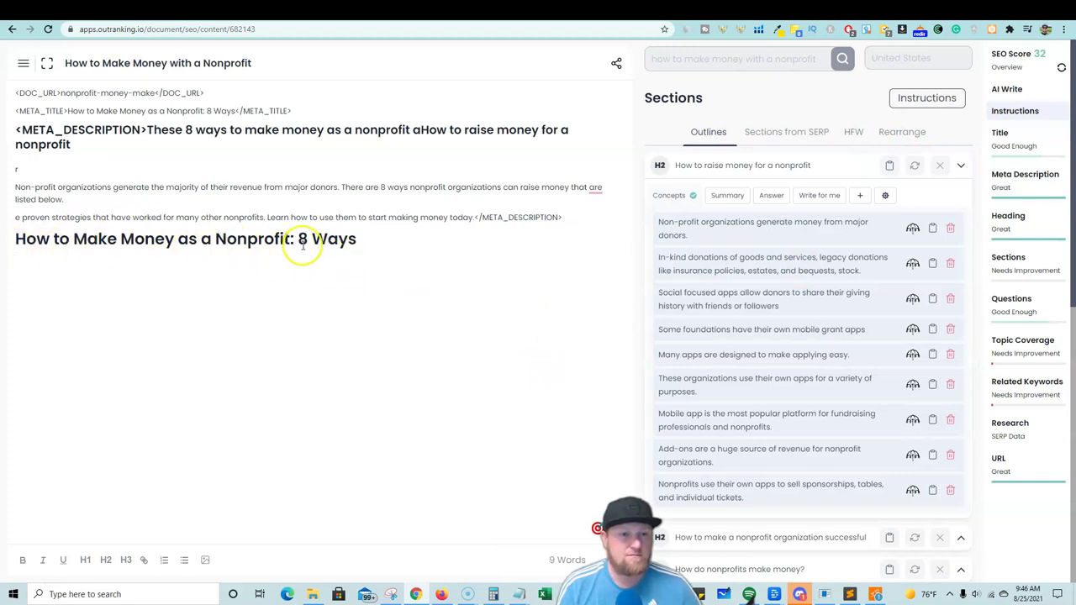
Insert the 'How to raise money for a nonprofit' H2 on a new line below the H1 title.
{"action": "left_click_drag", "start_coordinate": [564, 219], "coordinate": [17, 184]}
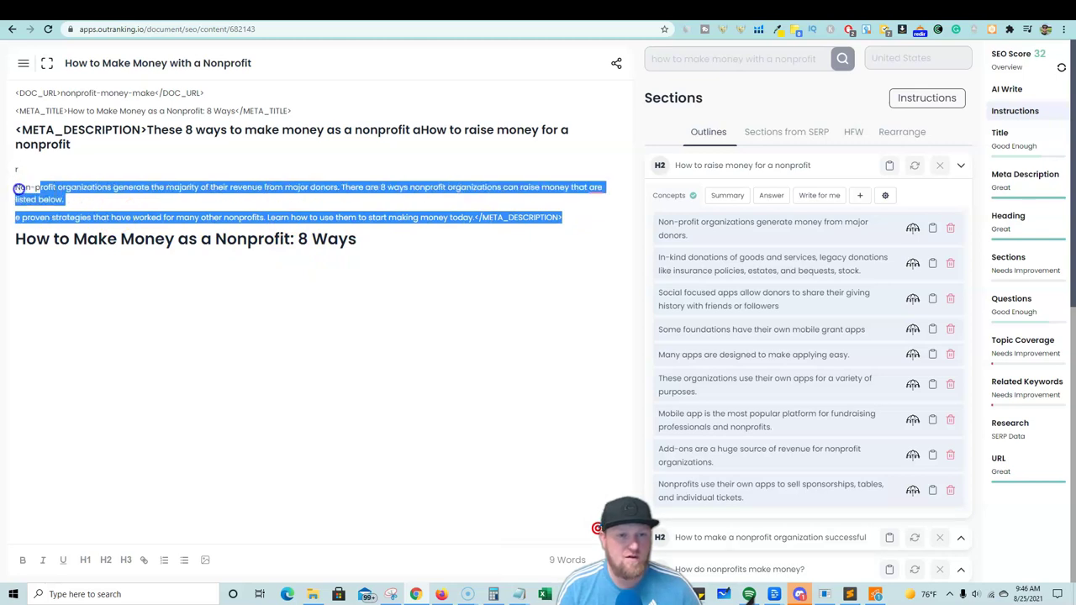
{"action": "left_click", "coordinate": [473, 240]}
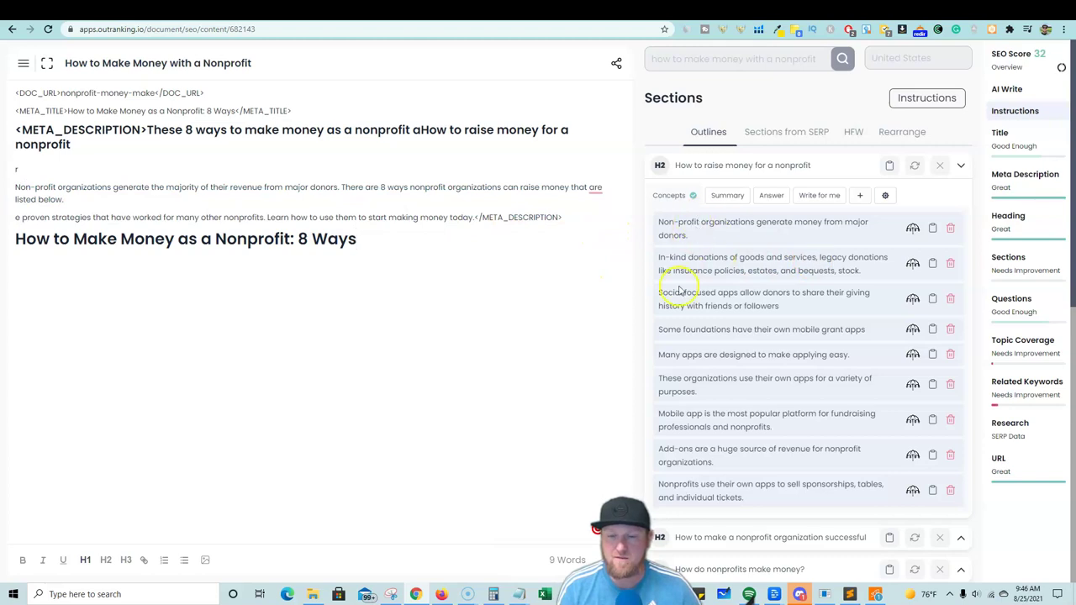
{"action": "key", "text": "Return"}
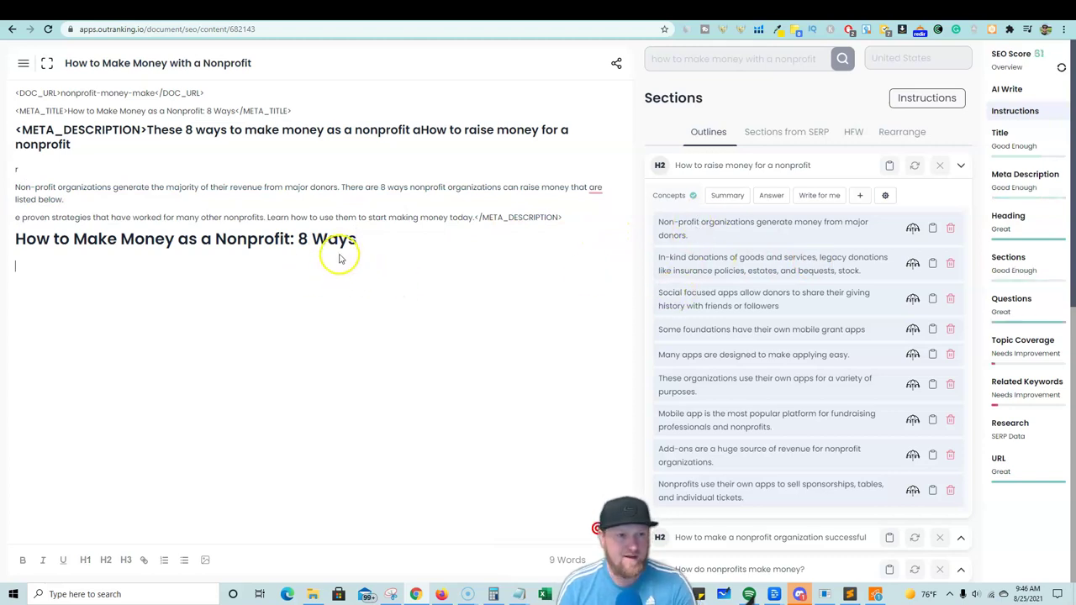
{"action": "left_click", "coordinate": [890, 167]}
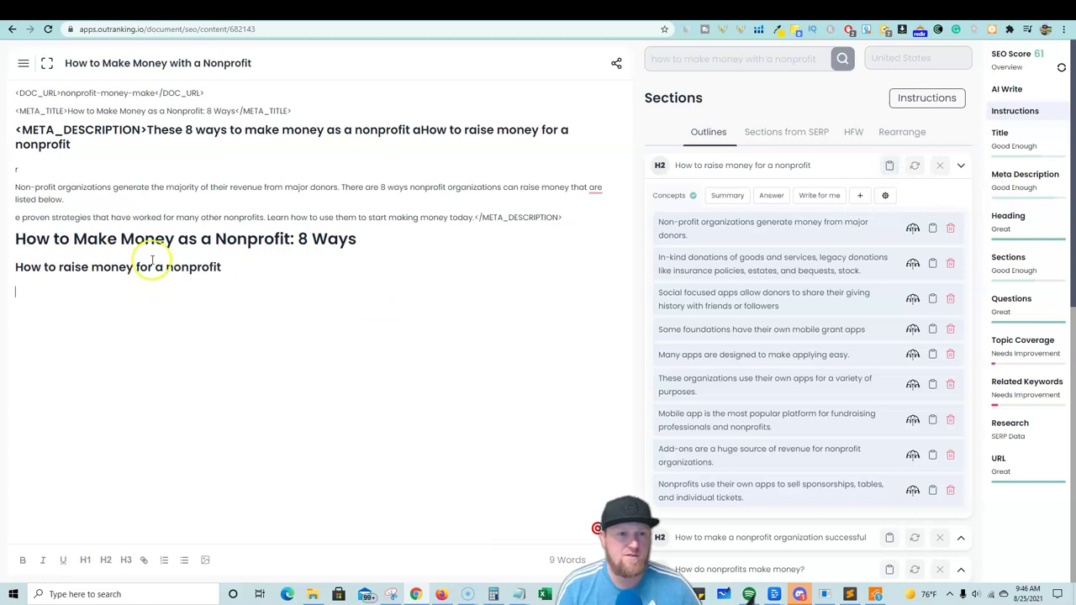
Delete the stray paragraph and meta text plus the DOC_URL, META_TITLE and META_DESCRIPTION lines.
{"action": "left_click_drag", "start_coordinate": [577, 217], "coordinate": [10, 171]}
{"action": "key", "text": "BackSpace"}
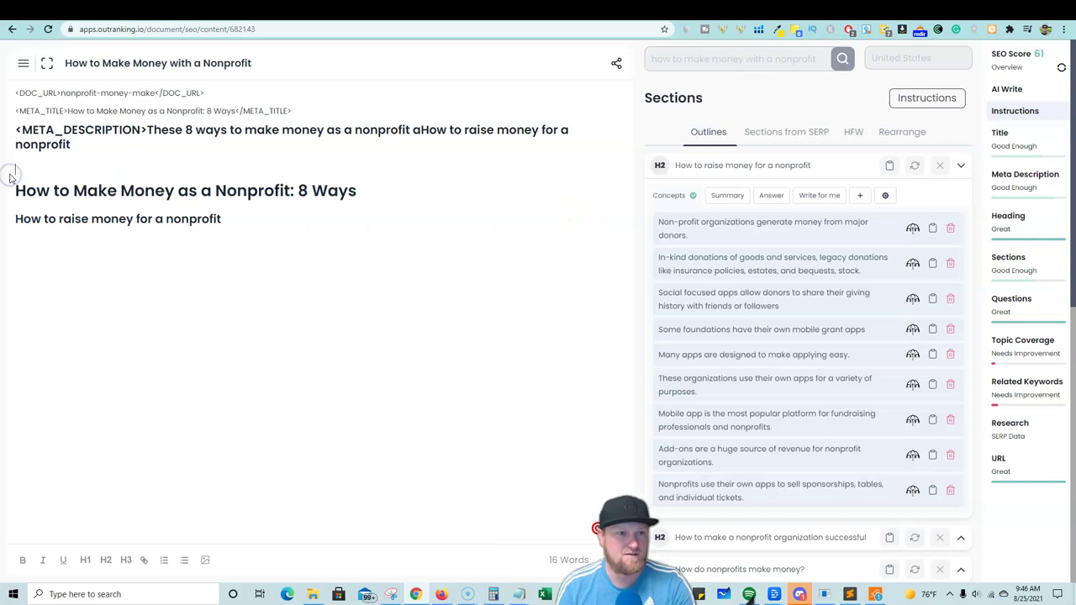
{"action": "key", "text": "BackSpace"}
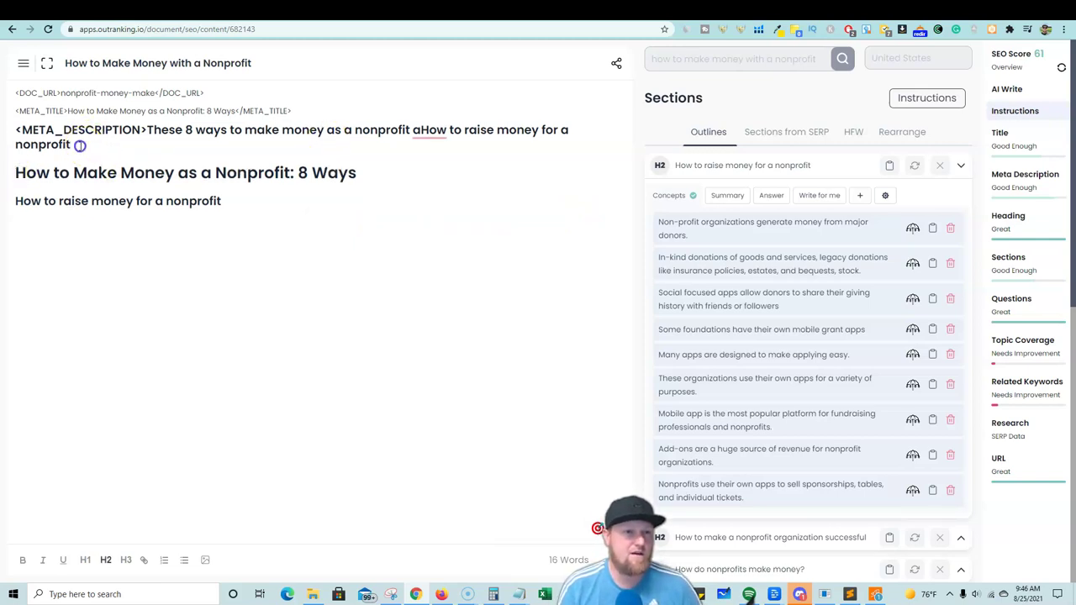
{"action": "left_click_drag", "start_coordinate": [79, 144], "coordinate": [5, 90]}
{"action": "key", "text": "BackSpace"}
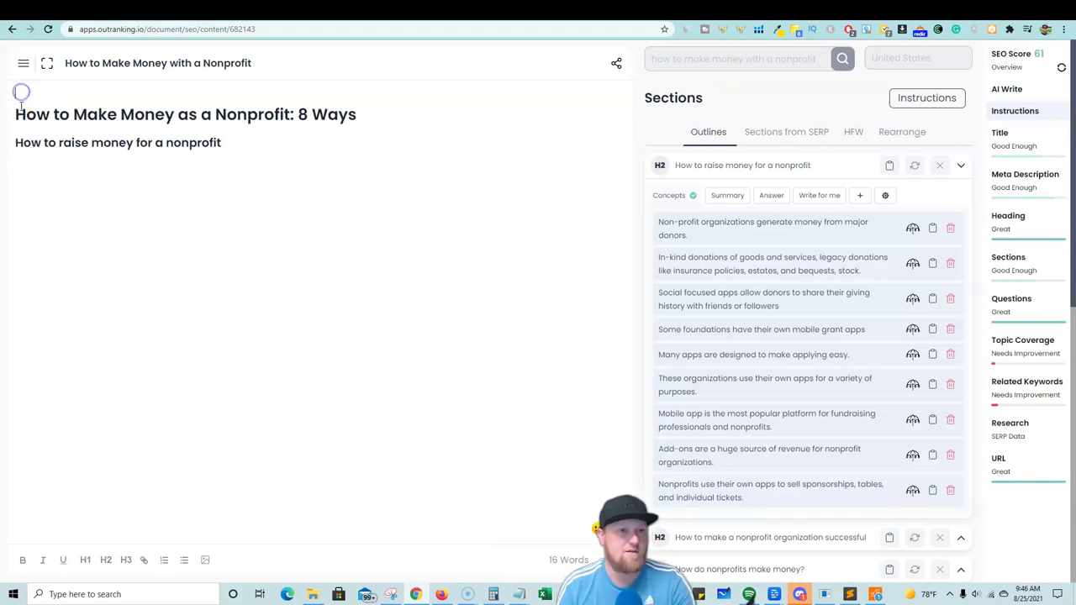
{"action": "key", "text": "BackSpace"}
{"action": "left_click", "coordinate": [234, 124]}
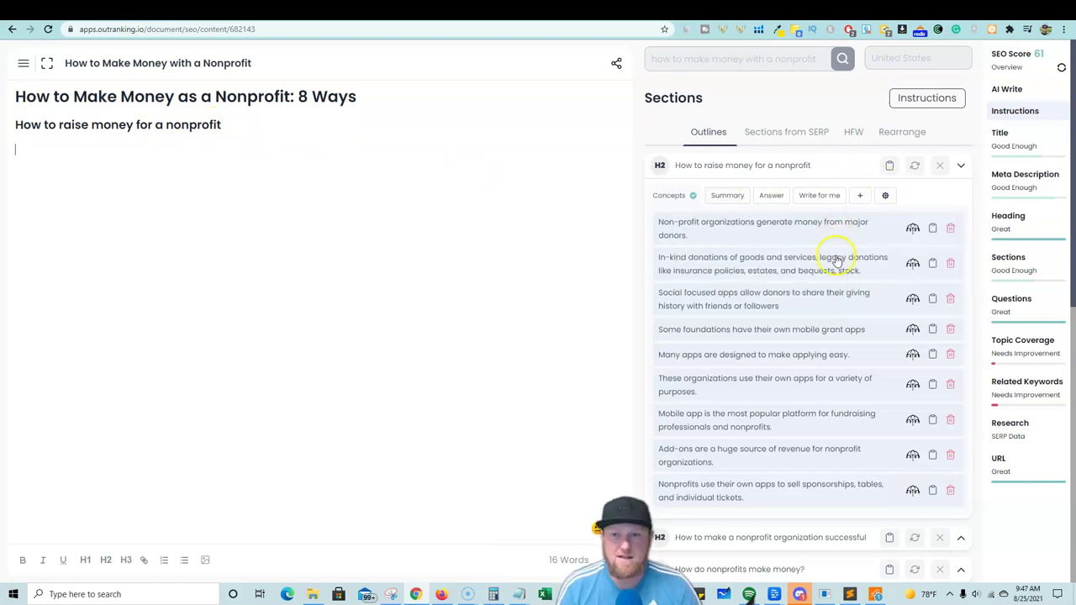
AI-write paragraphs for major donors, in-kind donations, grant apps, mobile app platforms, add-ons and sponsorships.
{"action": "left_click", "coordinate": [912, 228]}
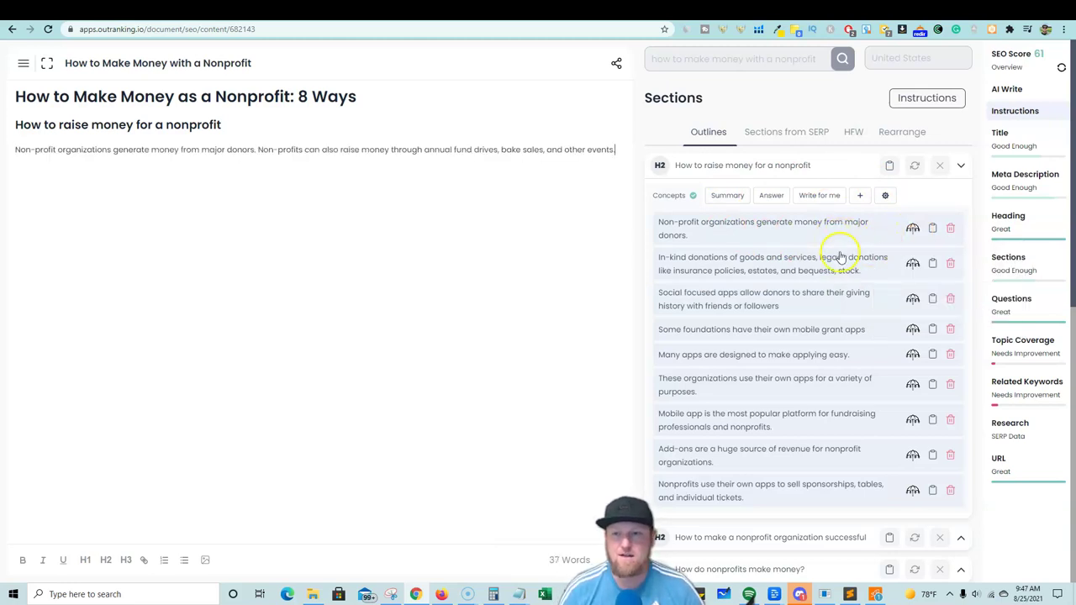
{"action": "left_click", "coordinate": [913, 264]}
{"action": "left_click", "coordinate": [914, 300]}
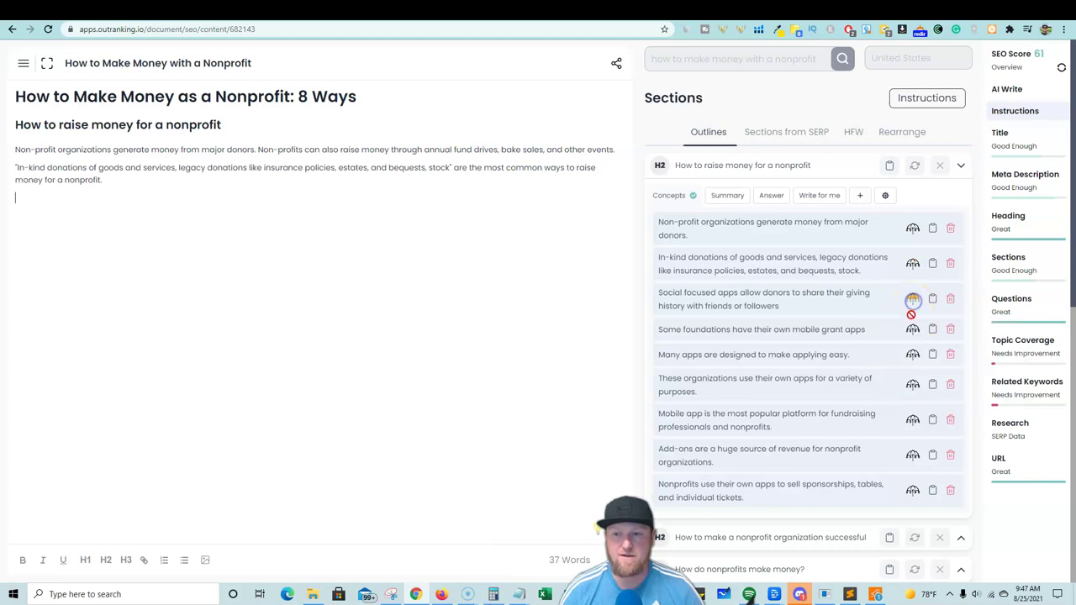
{"action": "left_click", "coordinate": [914, 330]}
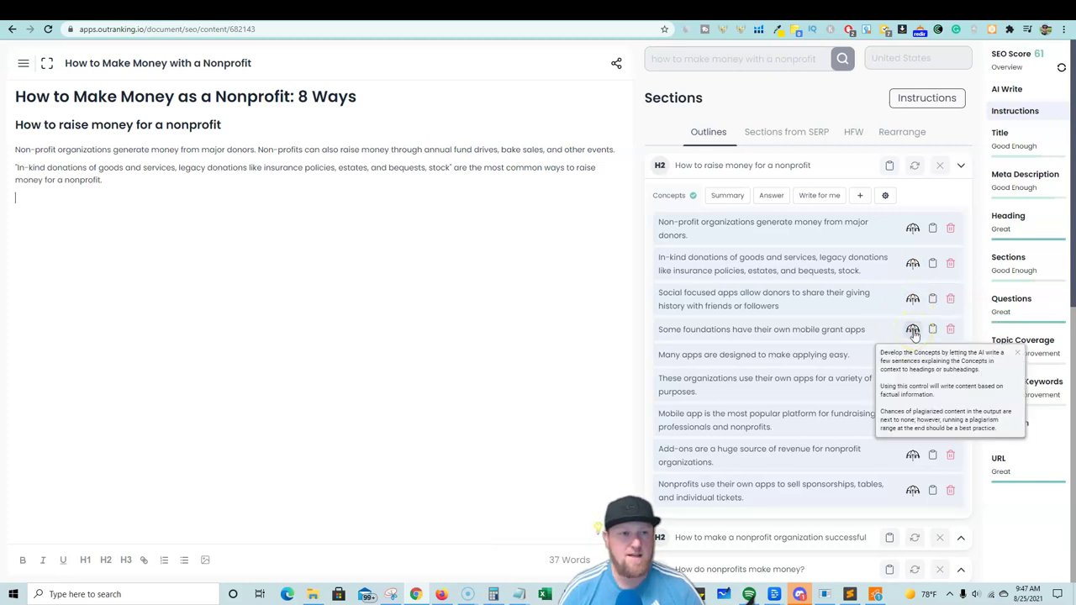
{"action": "left_click", "coordinate": [913, 330]}
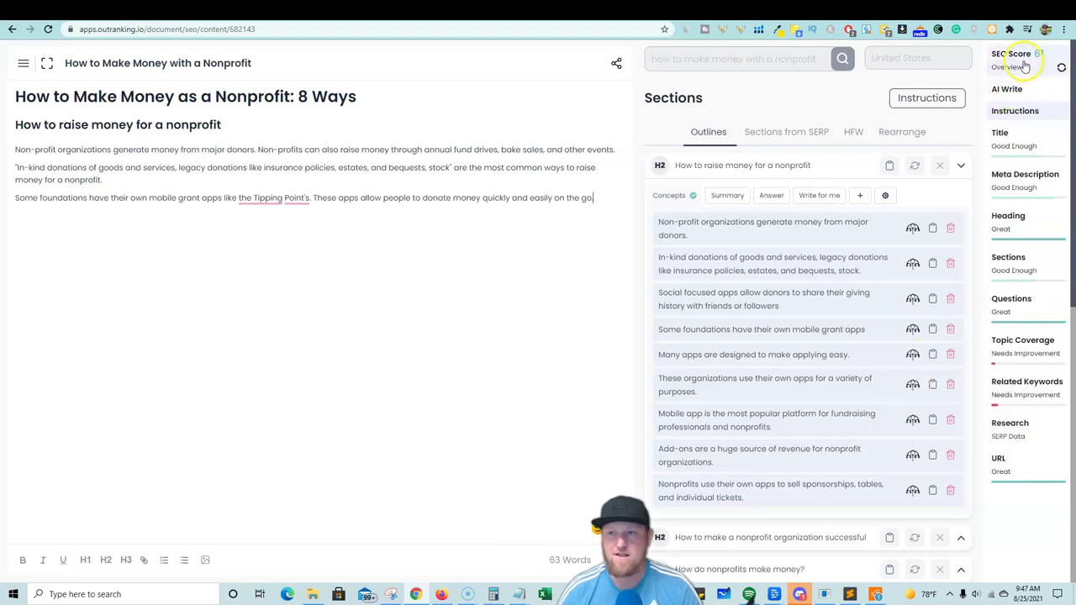
{"action": "left_click", "coordinate": [947, 308]}
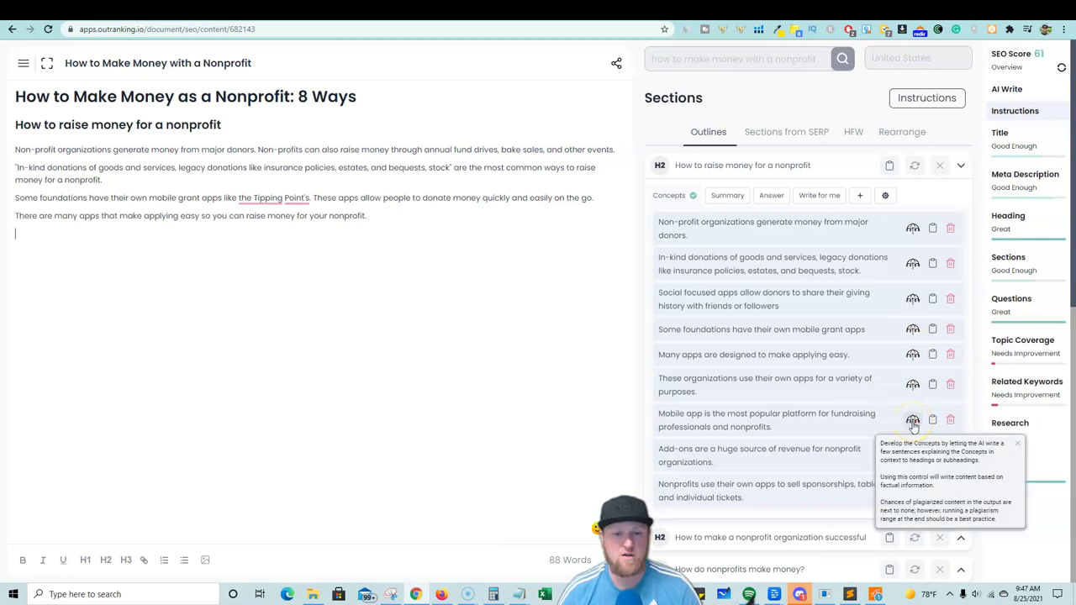
{"action": "left_click", "coordinate": [913, 423]}
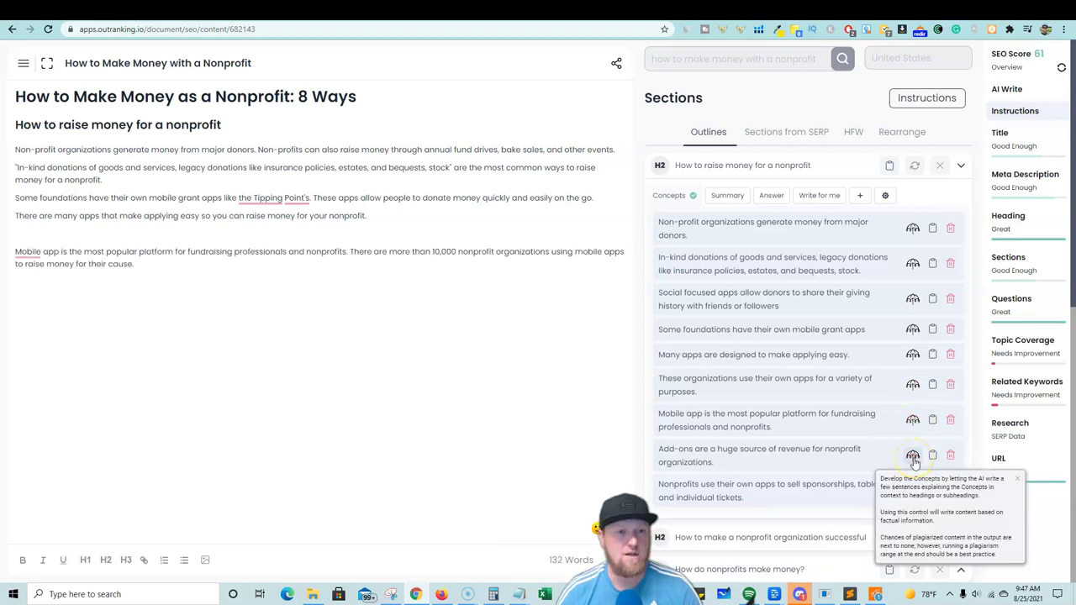
{"action": "left_click", "coordinate": [913, 457]}
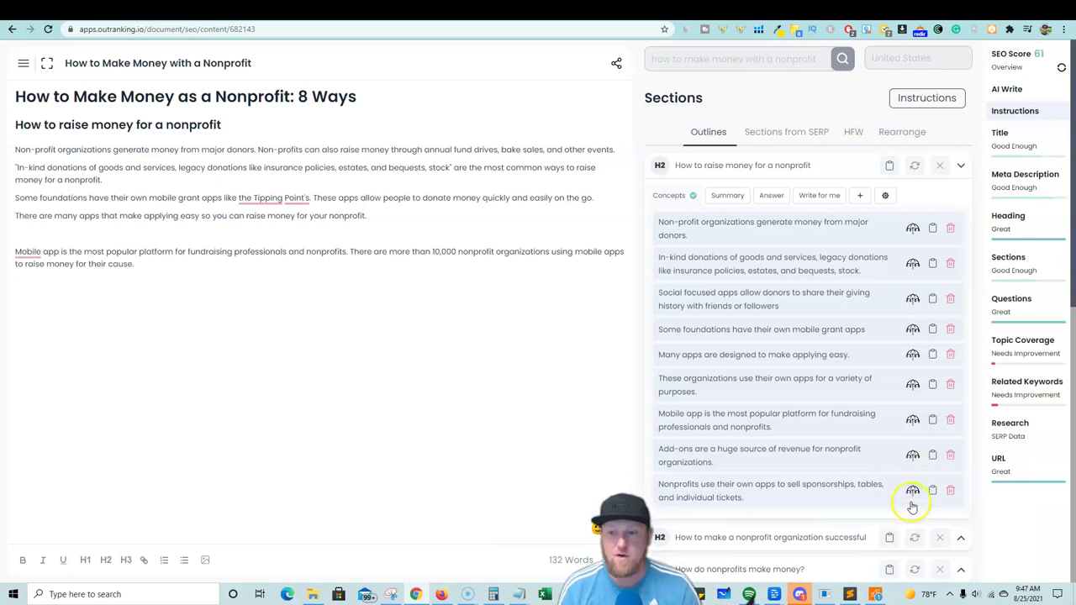
{"action": "left_click", "coordinate": [913, 492]}
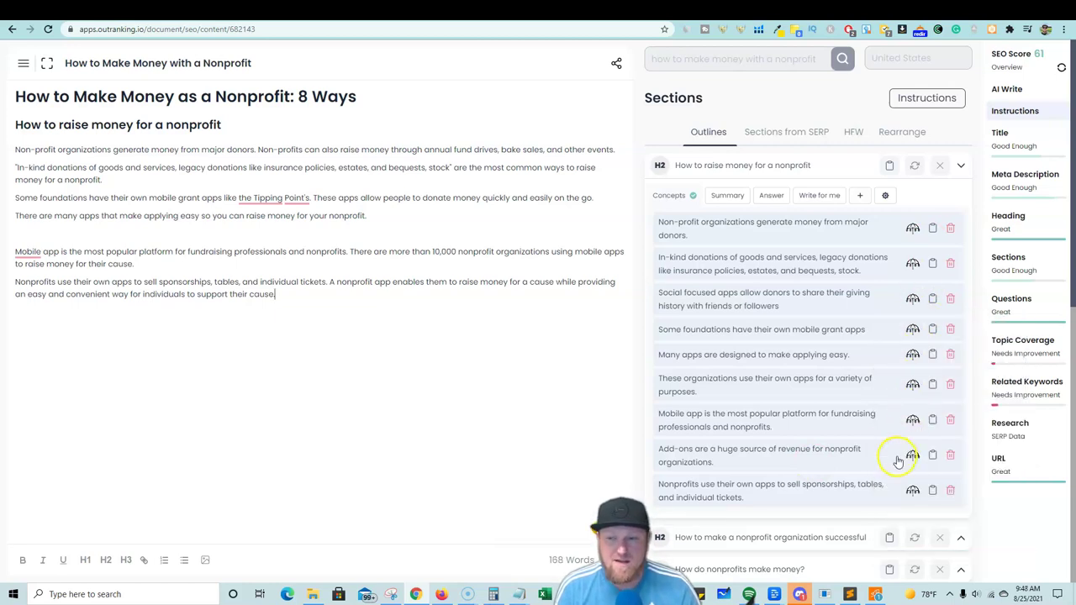
Remove the blank line above the mobile app paragraph.
{"action": "left_click", "coordinate": [137, 237]}
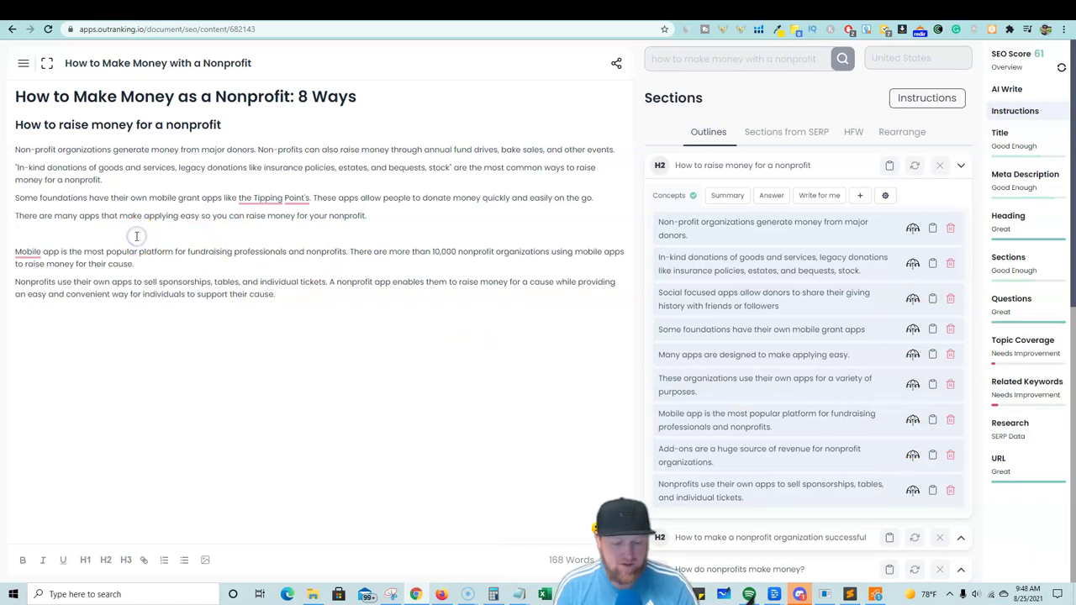
{"action": "left_click", "coordinate": [16, 256]}
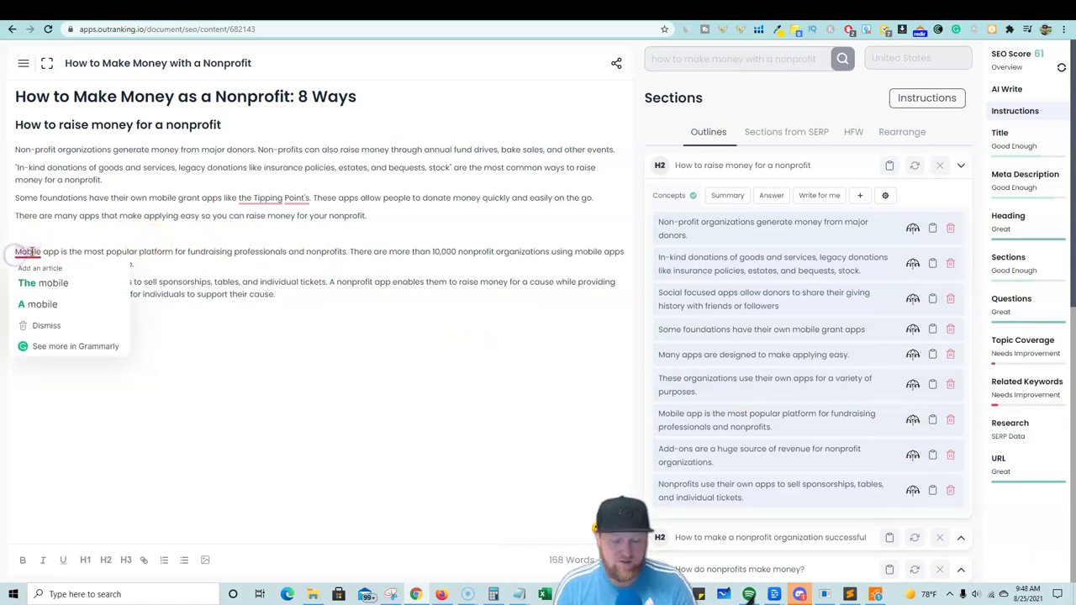
{"action": "key", "text": "BackSpace"}
{"action": "left_click", "coordinate": [301, 279]}
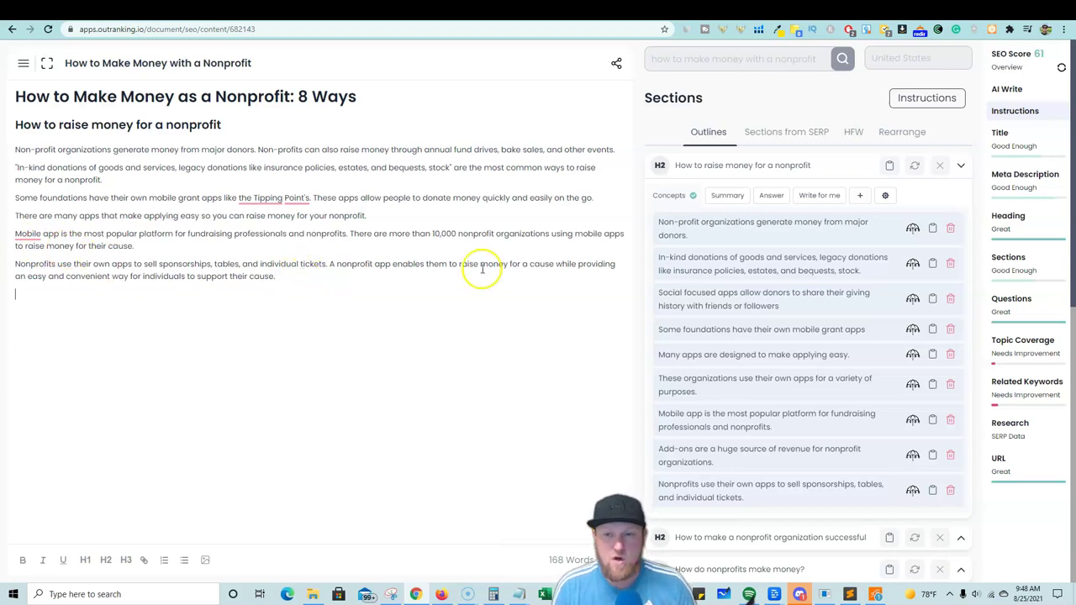
Switch to the 'How to make a nonprofit organization successful' section and generate its concepts.
{"action": "left_click", "coordinate": [961, 166]}
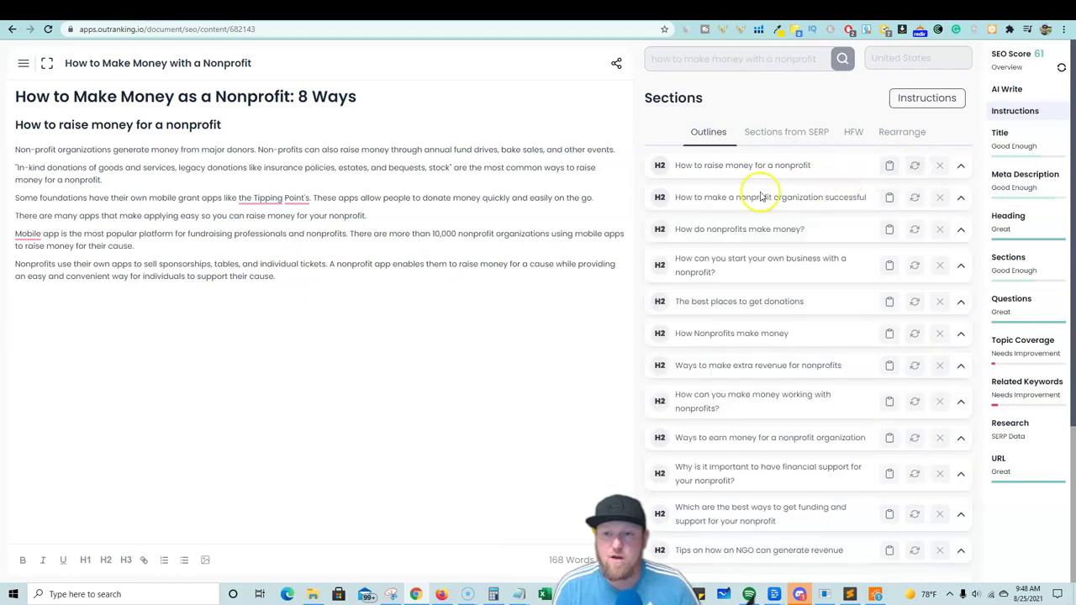
{"action": "left_click", "coordinate": [961, 198]}
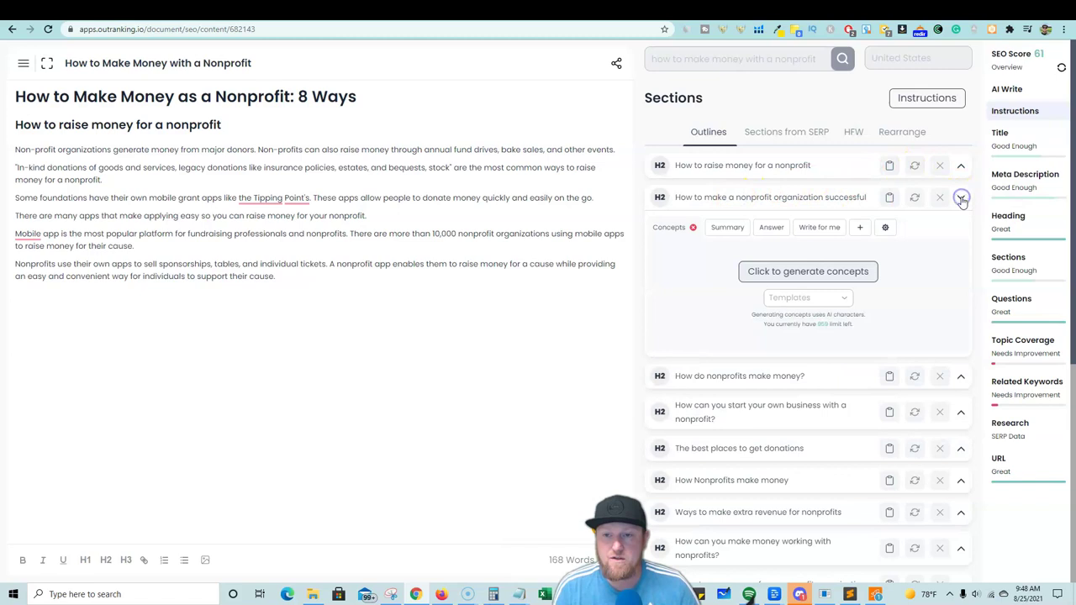
{"action": "left_click", "coordinate": [806, 274]}
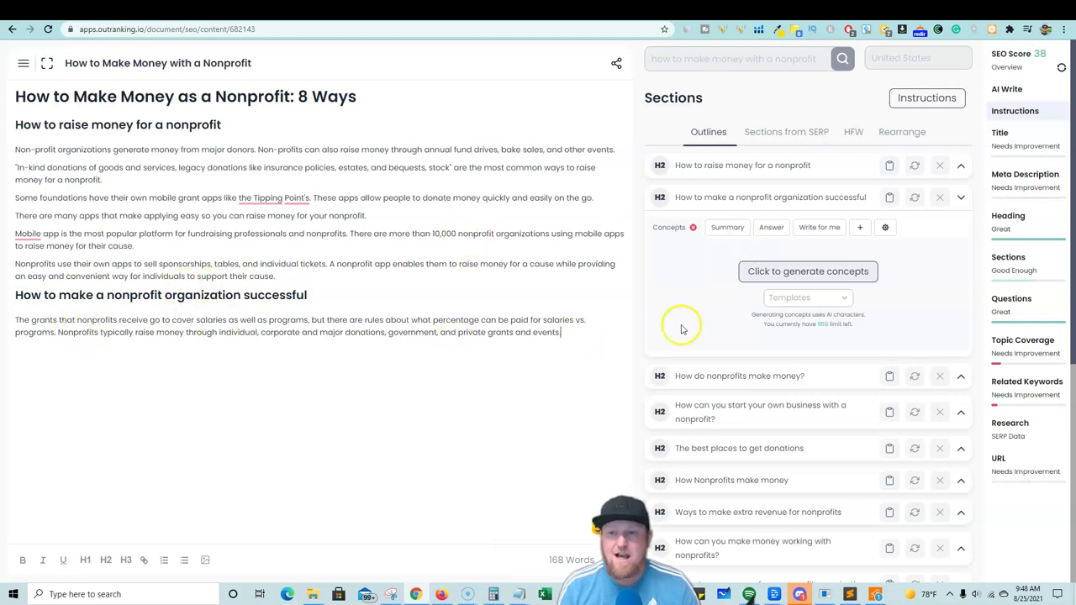
Have AI answer the section's heading question, then generate concepts again, hitting the AI writing limit.
{"action": "left_click", "coordinate": [771, 229]}
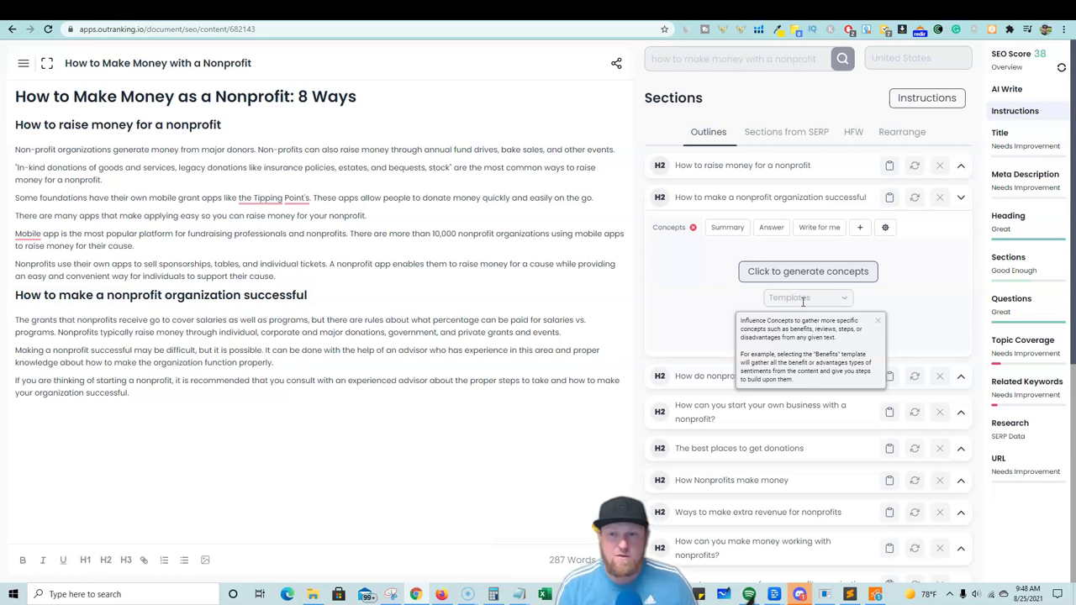
{"action": "left_click", "coordinate": [818, 242]}
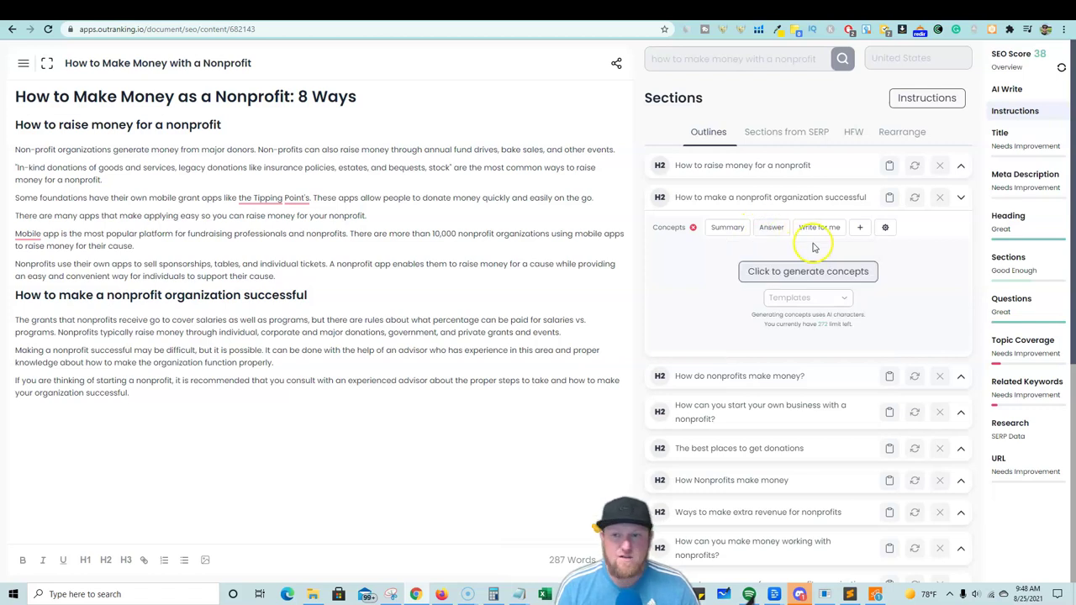
{"action": "mouse_move", "coordinate": [825, 235]}
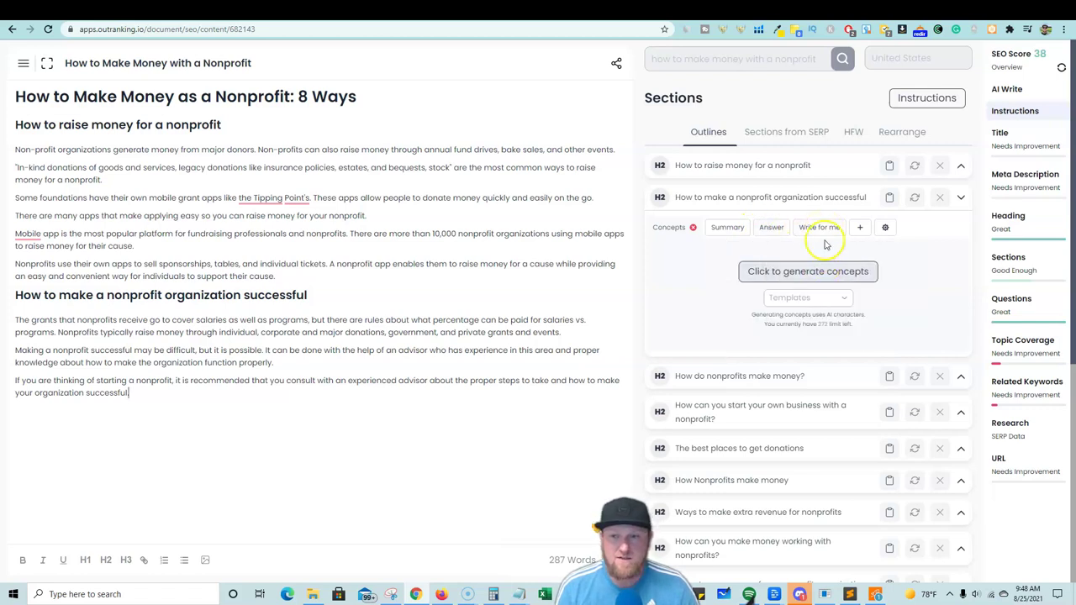
{"action": "mouse_move", "coordinate": [823, 276]}
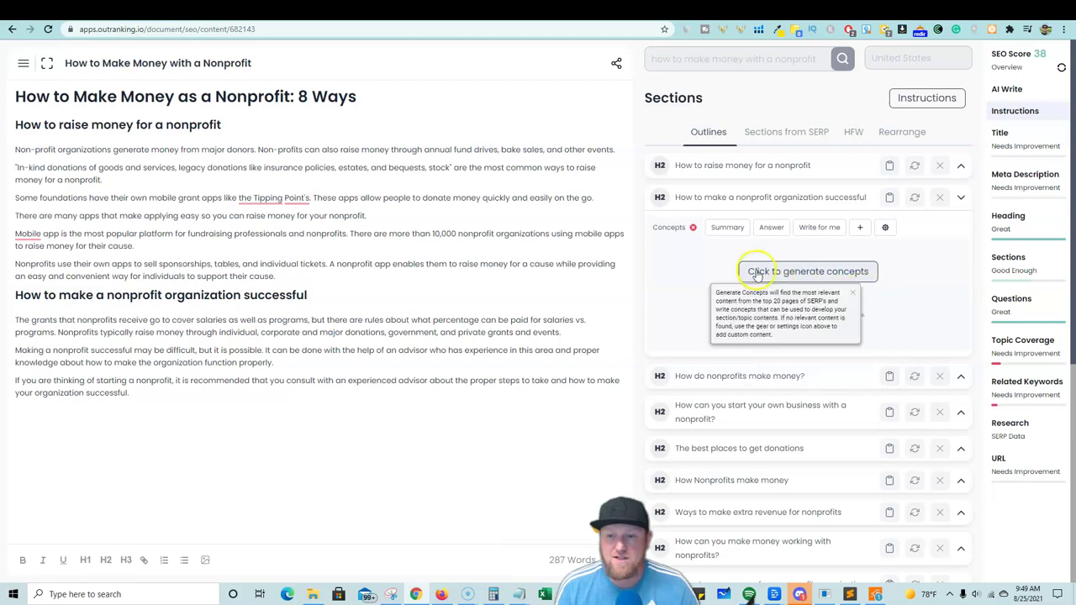
{"action": "mouse_move", "coordinate": [674, 238]}
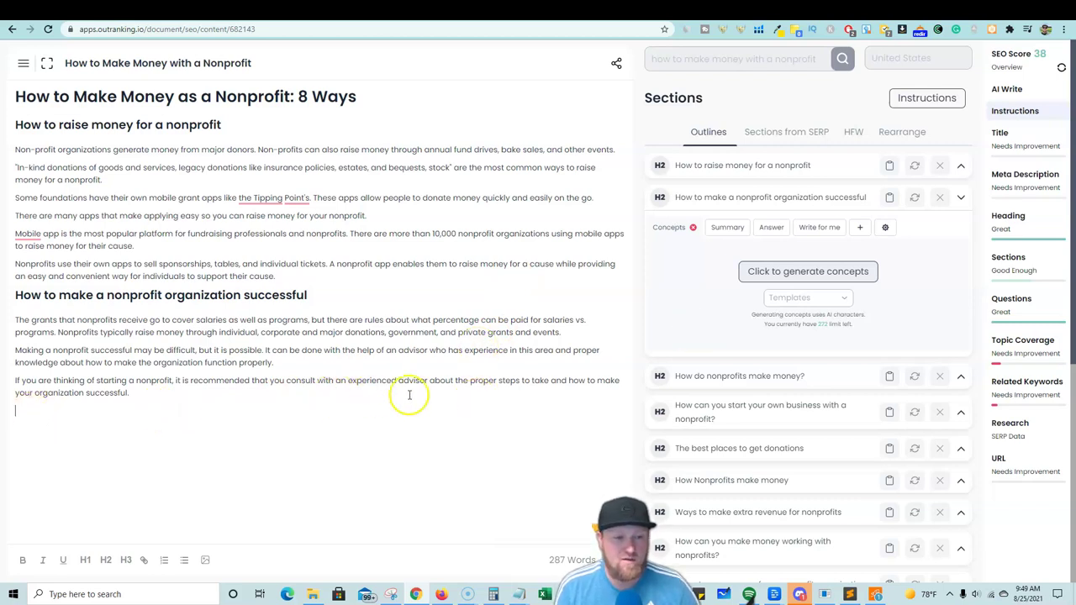
{"action": "left_click", "coordinate": [786, 271]}
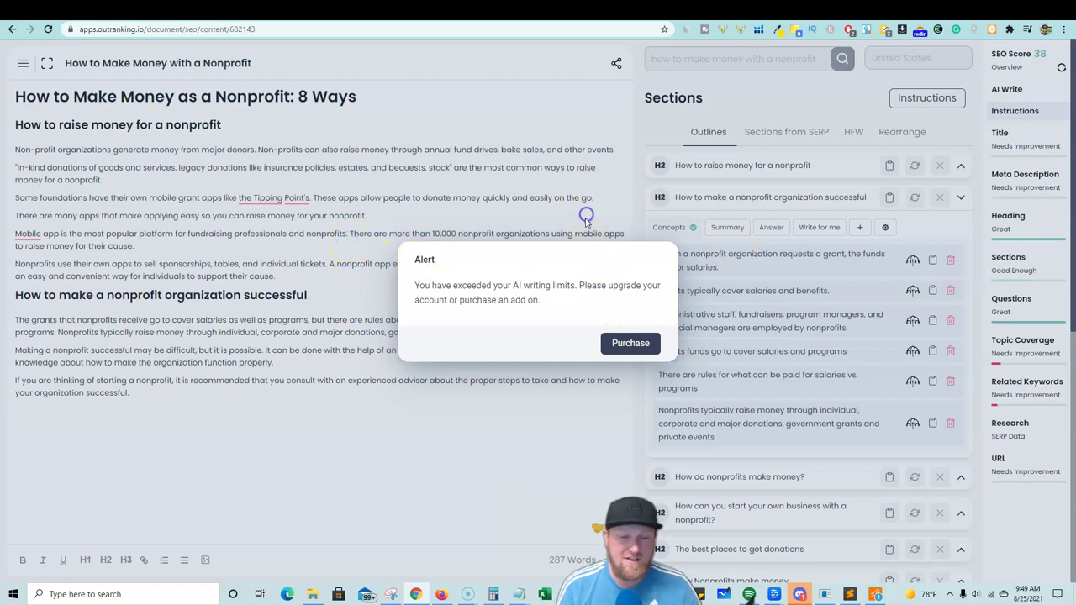
Open the purchase options from the limit alert and review Outranking's pricing plans.
{"action": "left_click", "coordinate": [641, 347]}
{"action": "left_click", "coordinate": [540, 204]}
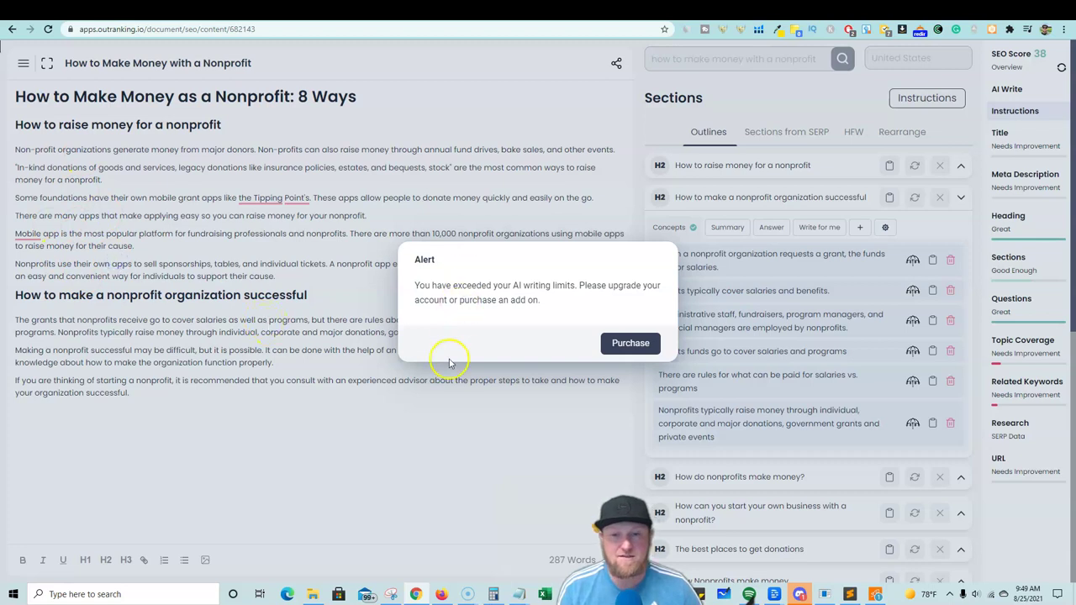
{"action": "left_click", "coordinate": [837, 11]}
{"action": "left_click", "coordinate": [860, 12]}
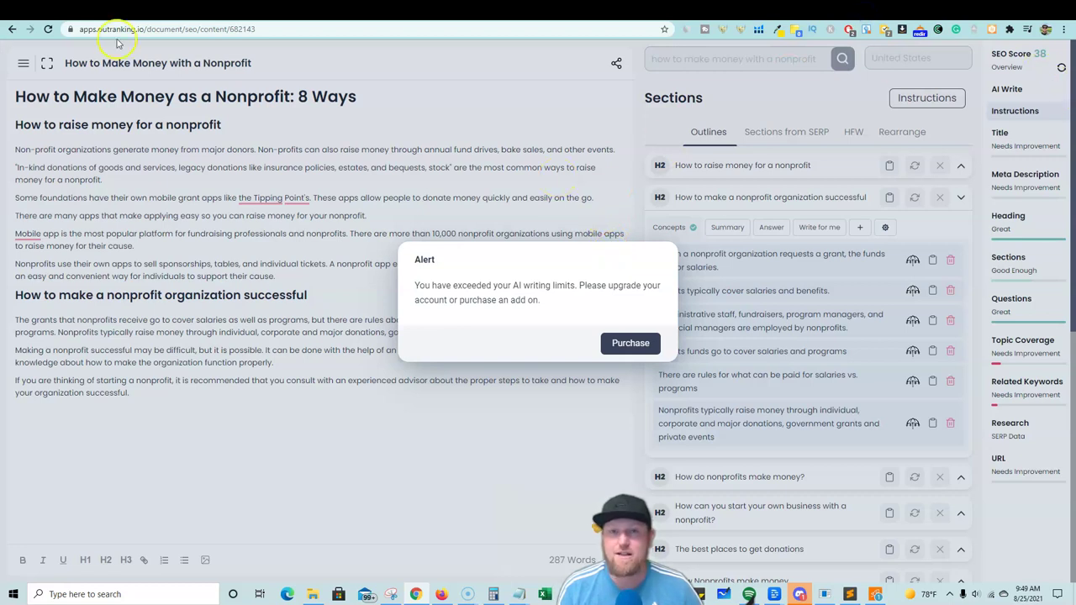
{"action": "left_click", "coordinate": [842, 11]}
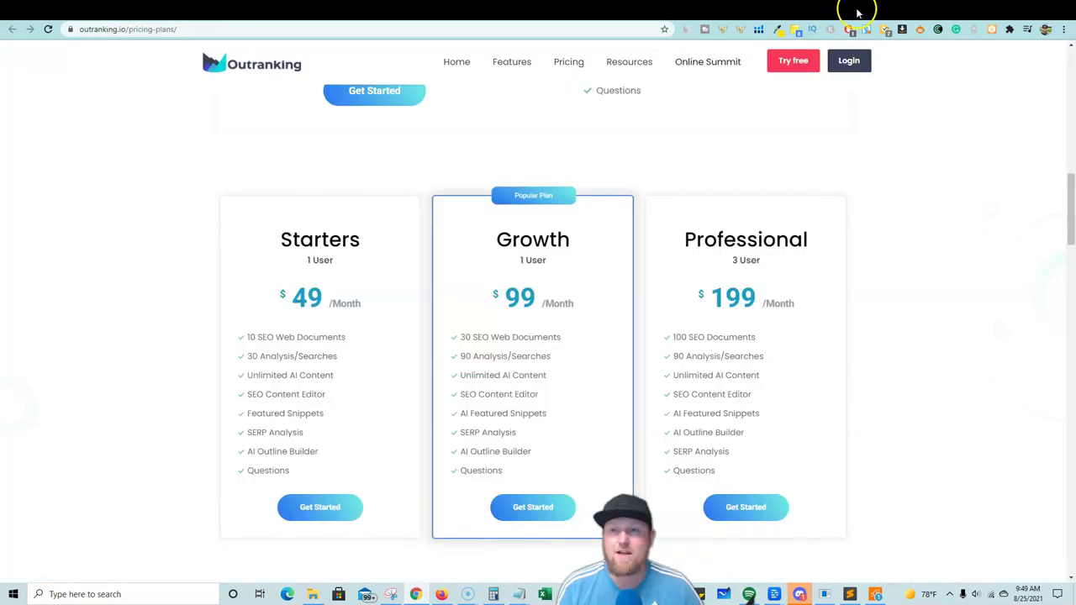
{"action": "left_click", "coordinate": [858, 11]}
{"action": "left_click", "coordinate": [806, 11]}
{"action": "left_click", "coordinate": [860, 11]}
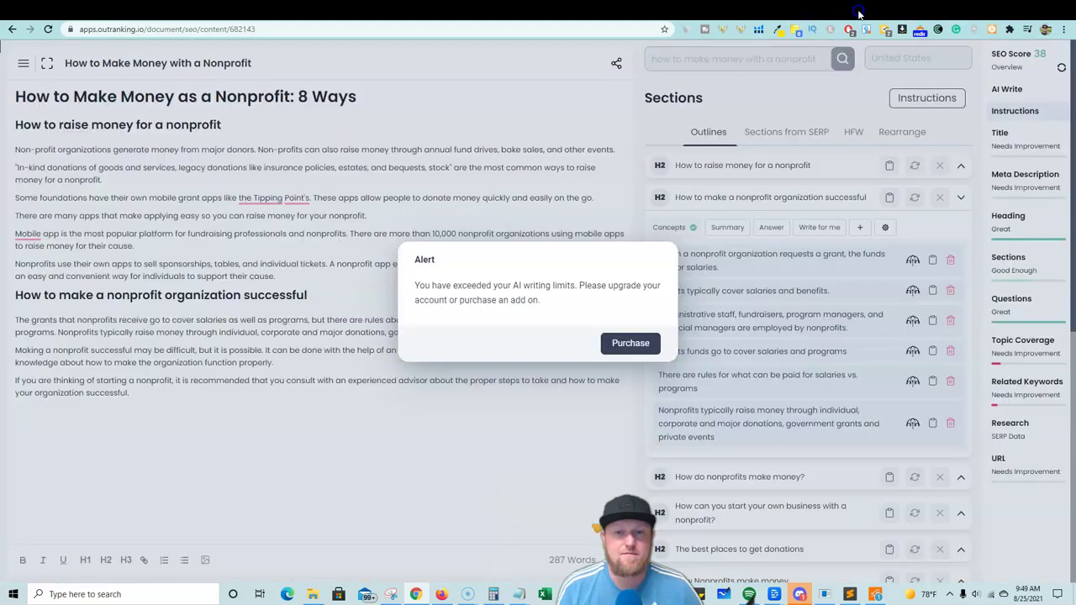
{"action": "left_click", "coordinate": [12, 31]}
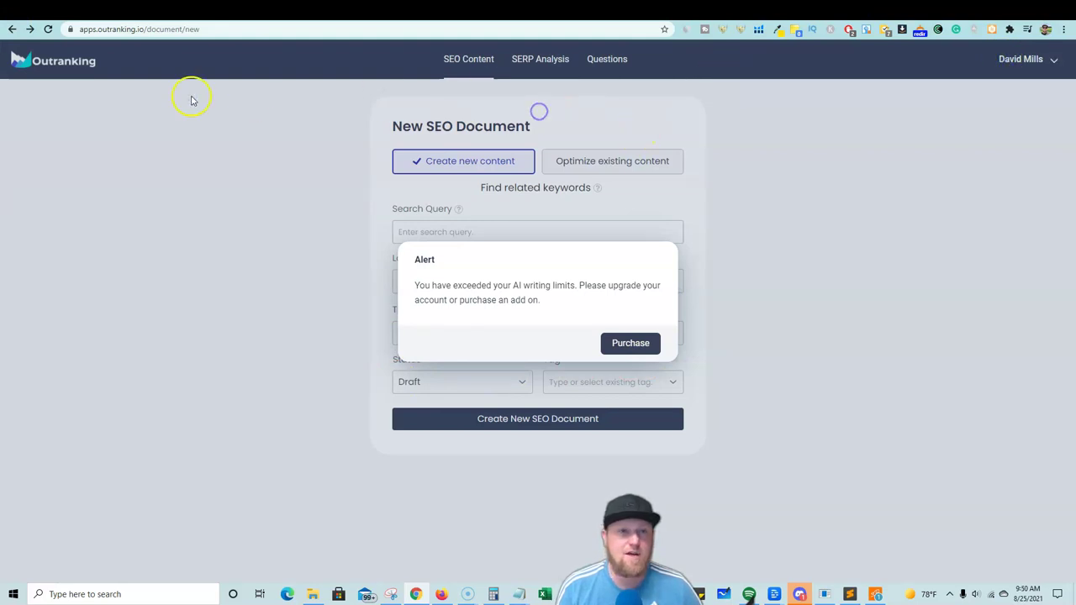
Compare AI character add-ons yearly and monthly: 300K for $29/month, 1 Million for $59/month.
{"action": "left_click", "coordinate": [631, 344]}
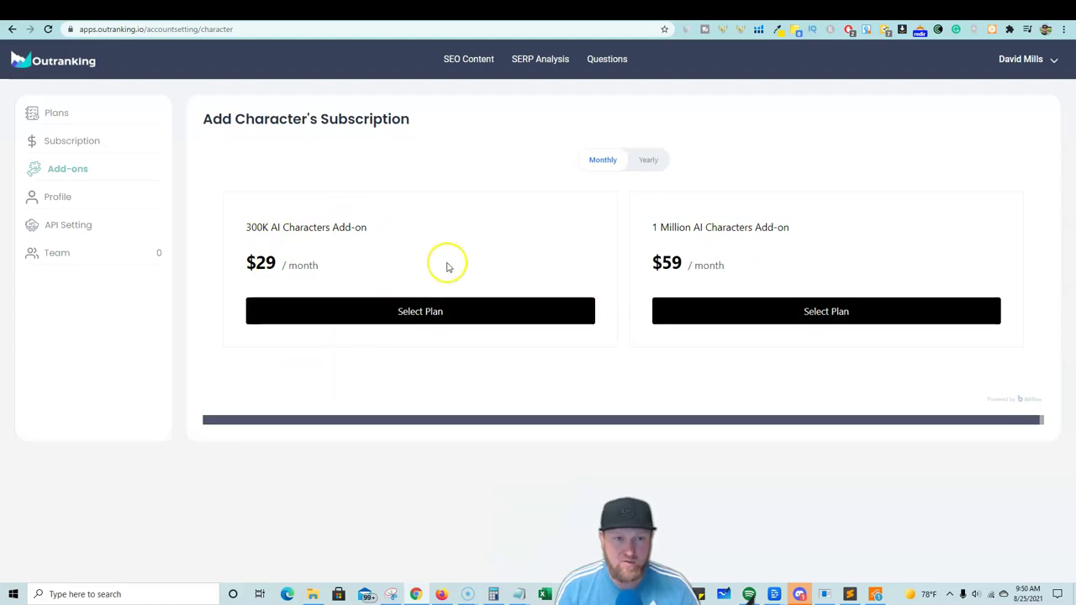
{"action": "left_click", "coordinate": [654, 163]}
{"action": "left_click", "coordinate": [606, 161]}
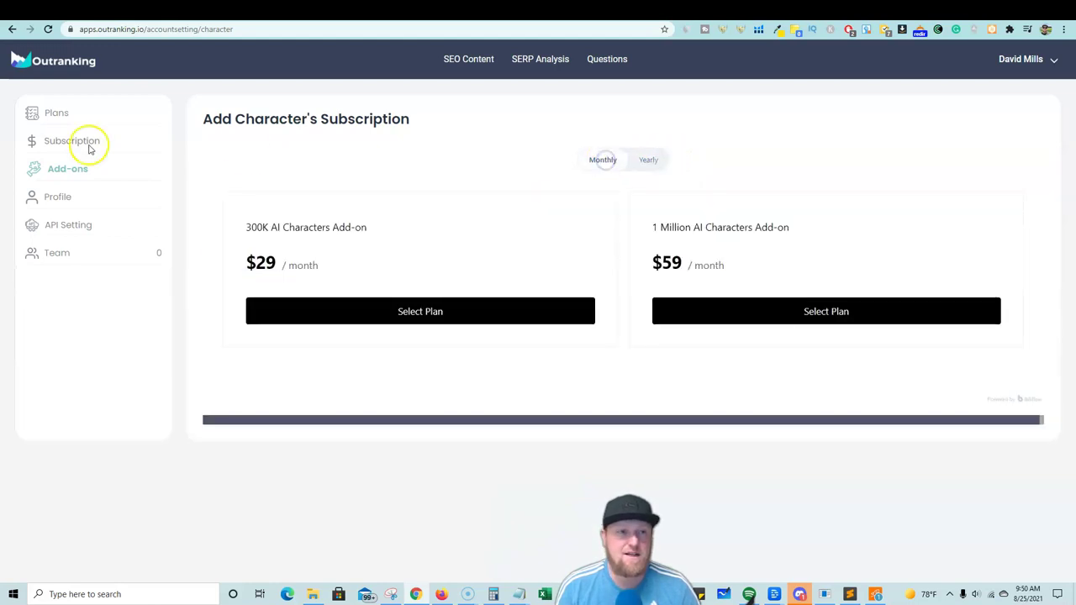
Reopen the 218-word nonprofit article from SEO Content, copy all its text, and start a new Chrome tab.
{"action": "left_click", "coordinate": [469, 59]}
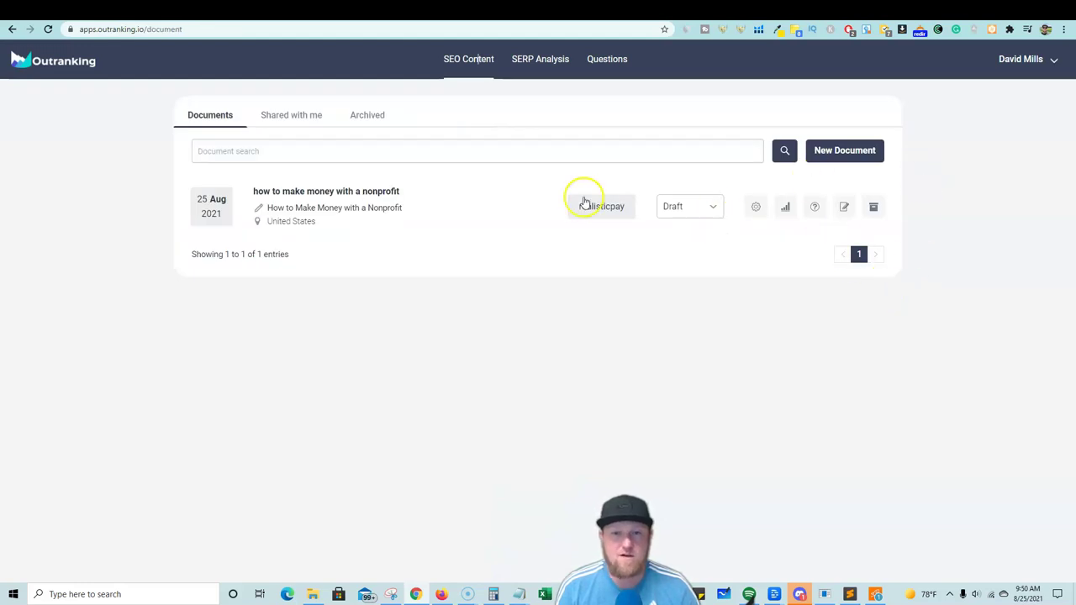
{"action": "left_click", "coordinate": [786, 206]}
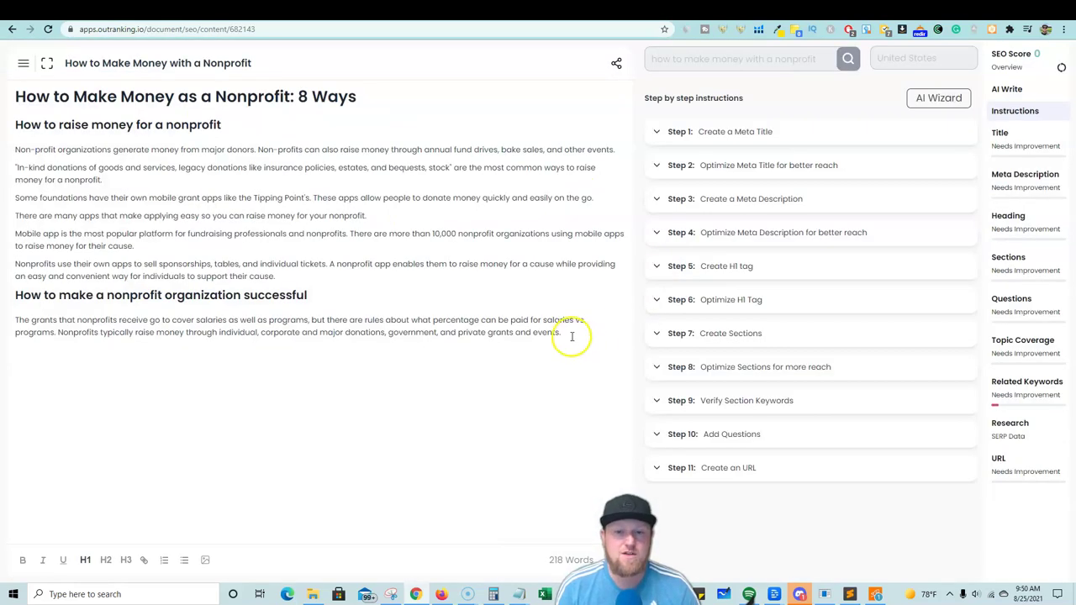
{"action": "left_click_drag", "start_coordinate": [571, 336], "coordinate": [6, 94]}
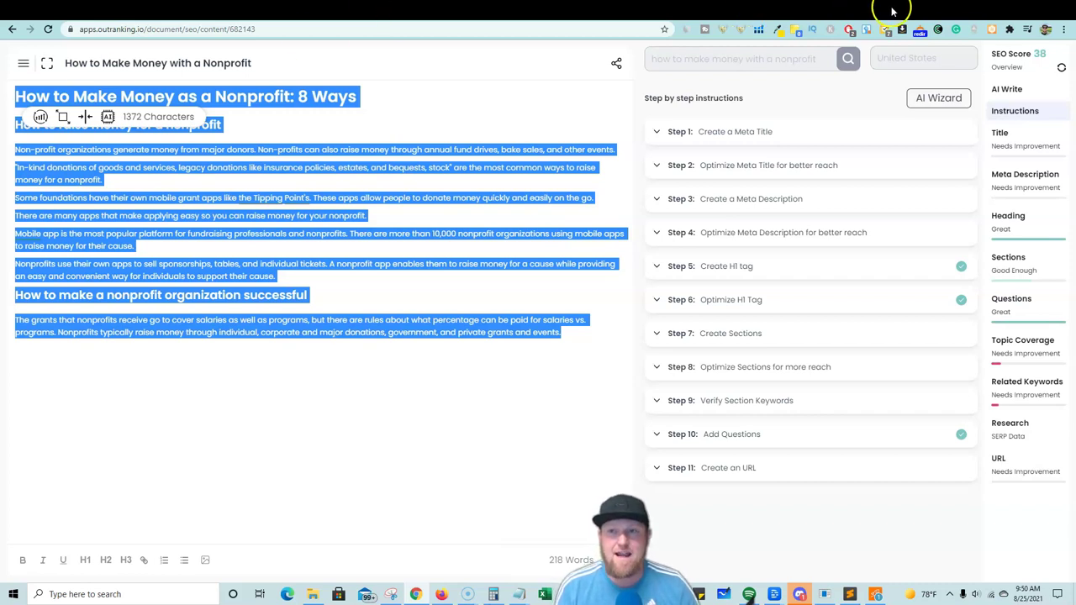
{"action": "left_click", "coordinate": [942, 15]}
Load Copyscape, log in, and run Premium Search on the pasted 222-word article: no matches.
{"action": "left_click", "coordinate": [597, 34]}
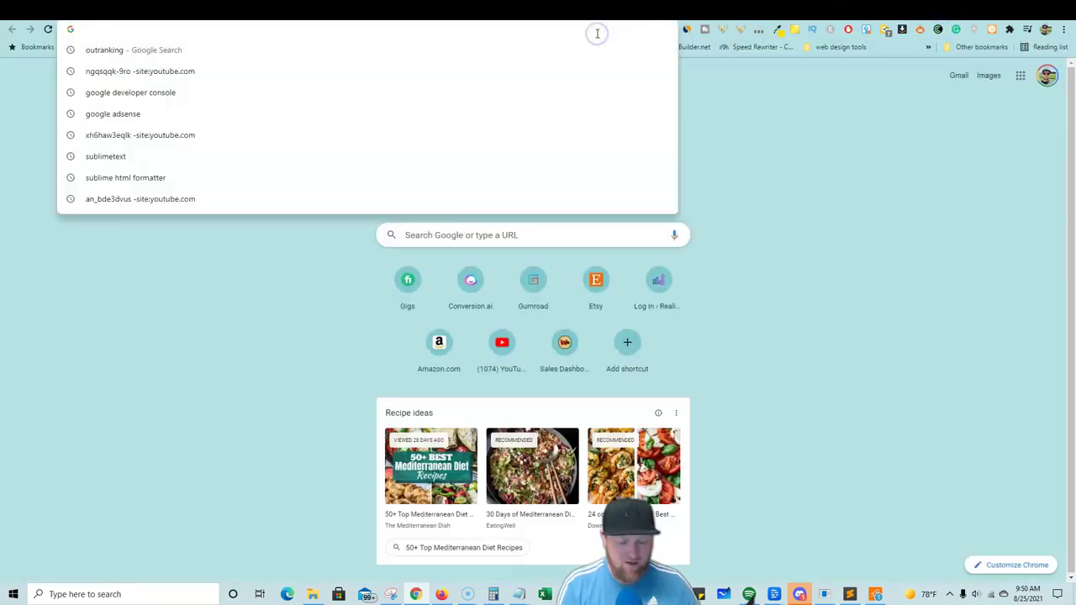
{"action": "type", "text": "copy"}
{"action": "key", "text": "Return"}
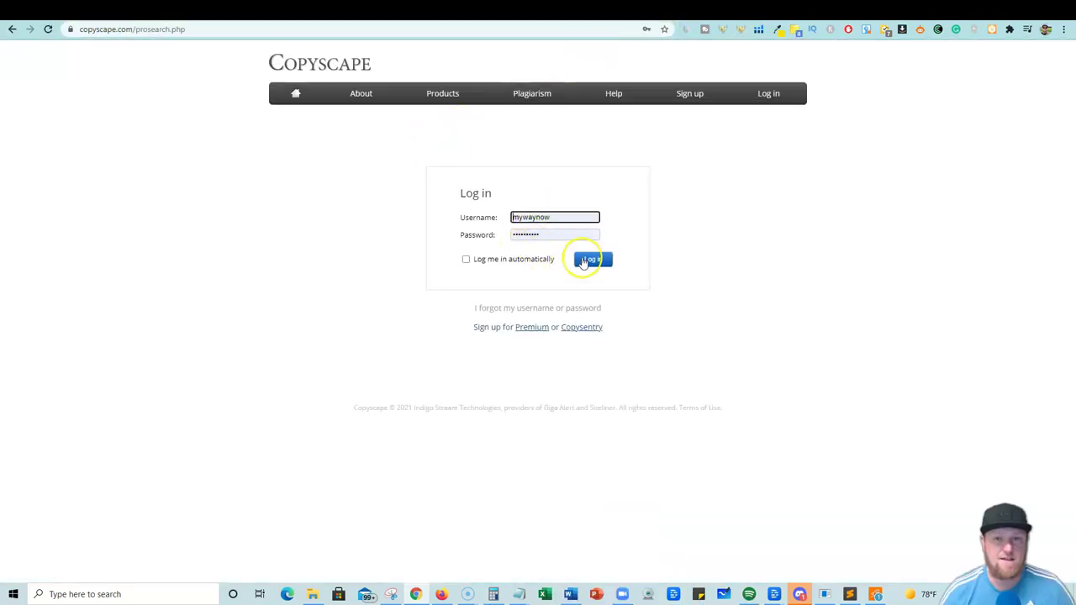
{"action": "left_click", "coordinate": [584, 257]}
{"action": "left_click", "coordinate": [457, 252]}
{"action": "key", "text": "ctrl+v"}
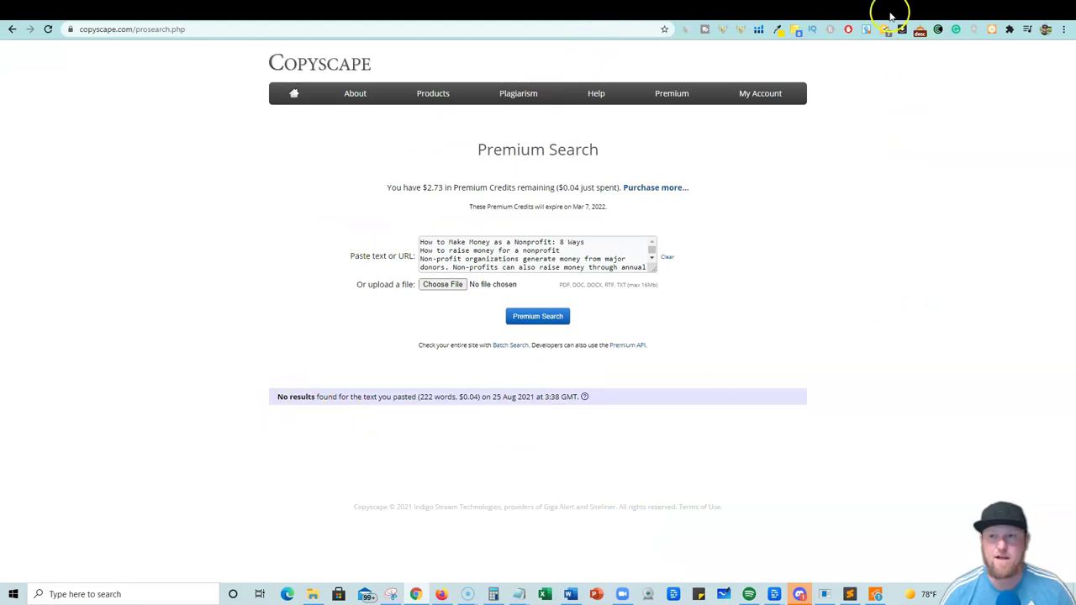
{"action": "left_click", "coordinate": [826, 13]}
Check the nonprofit article's word-count details: 218 words, 1372 characters.
{"action": "left_click", "coordinate": [370, 391]}
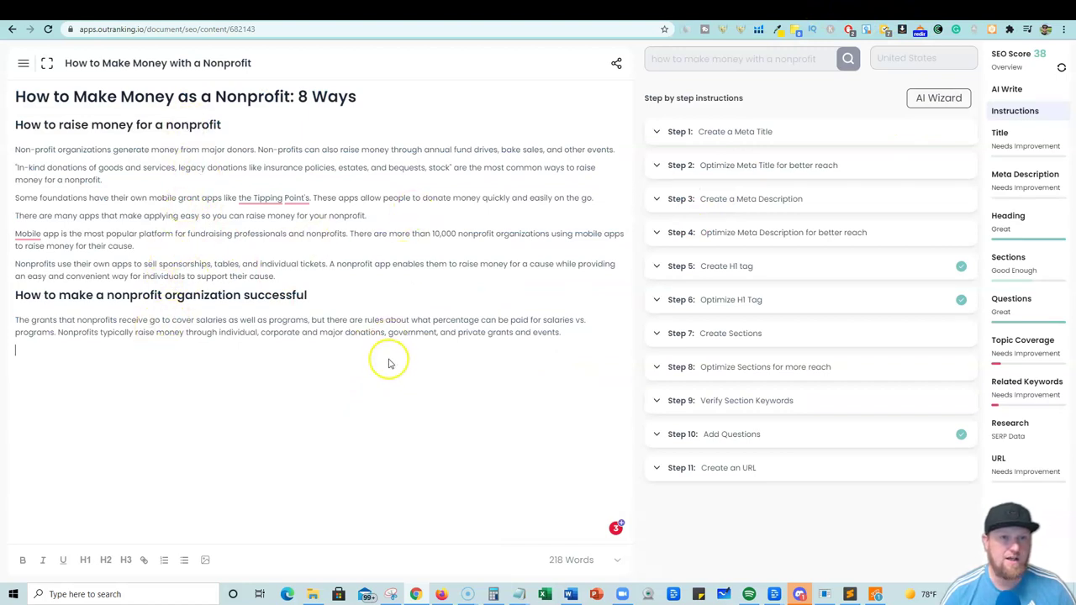
{"action": "left_click", "coordinate": [571, 336]}
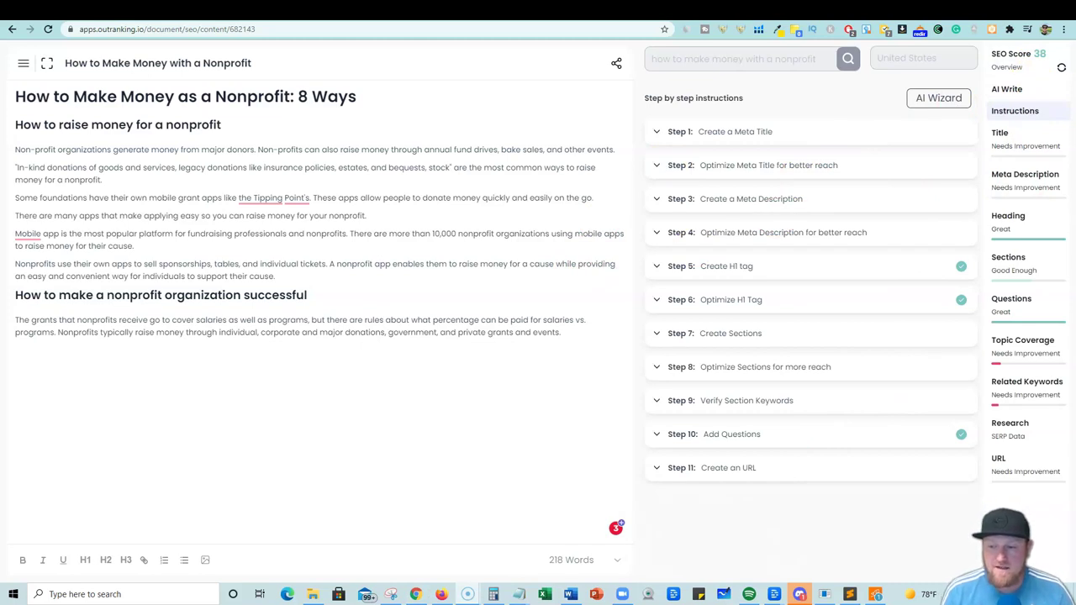
{"action": "left_click", "coordinate": [615, 562]}
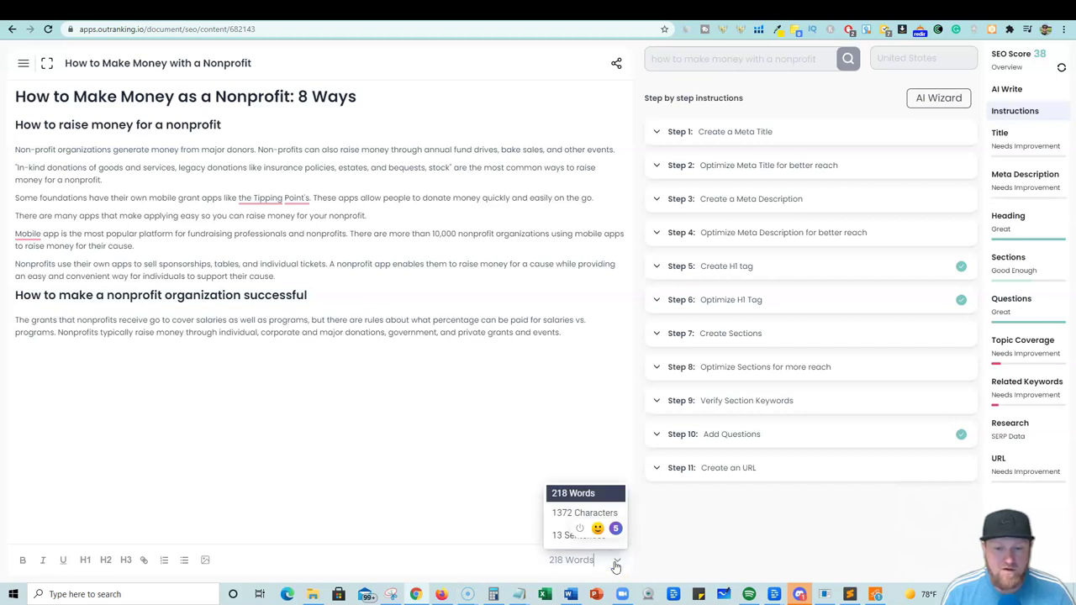
{"action": "left_click", "coordinate": [615, 562]}
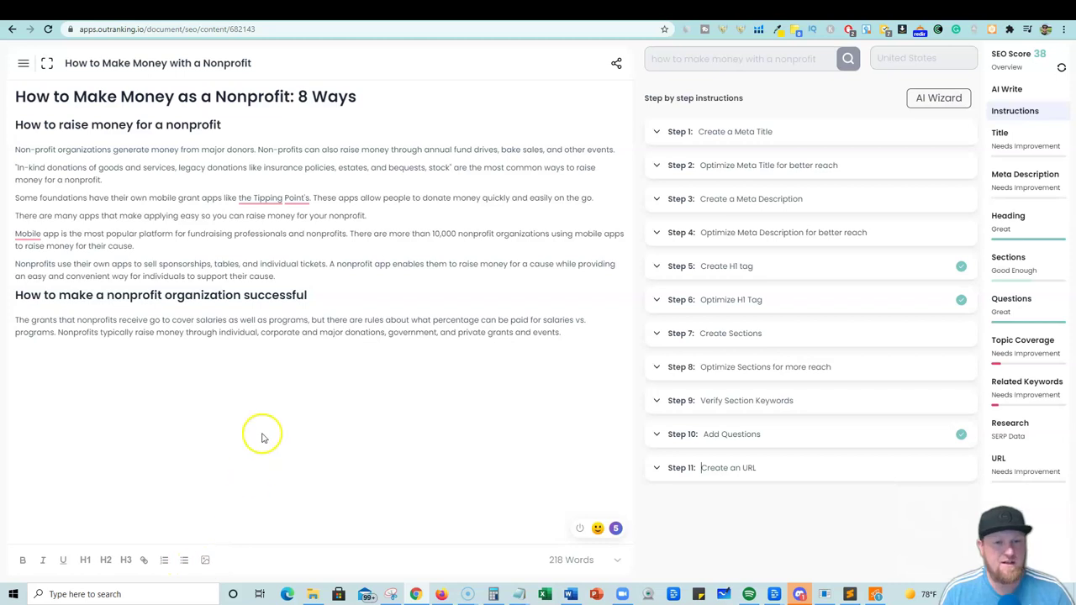
{"action": "left_click", "coordinate": [296, 379]}
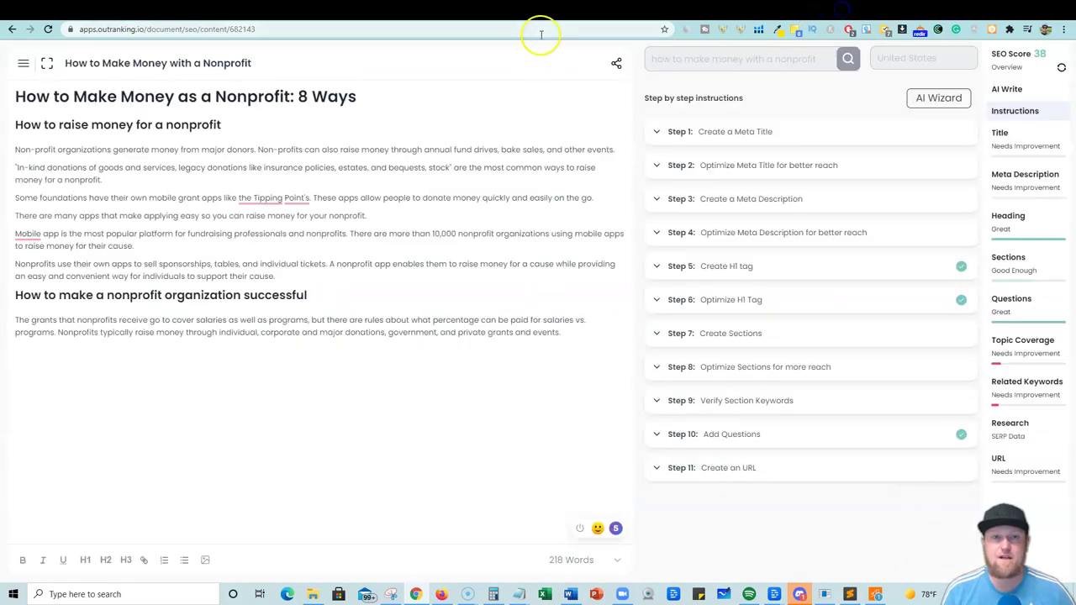
From the Outranking home, start a new SEO document in 'Optimize existing content' mode.
{"action": "left_click", "coordinate": [23, 64]}
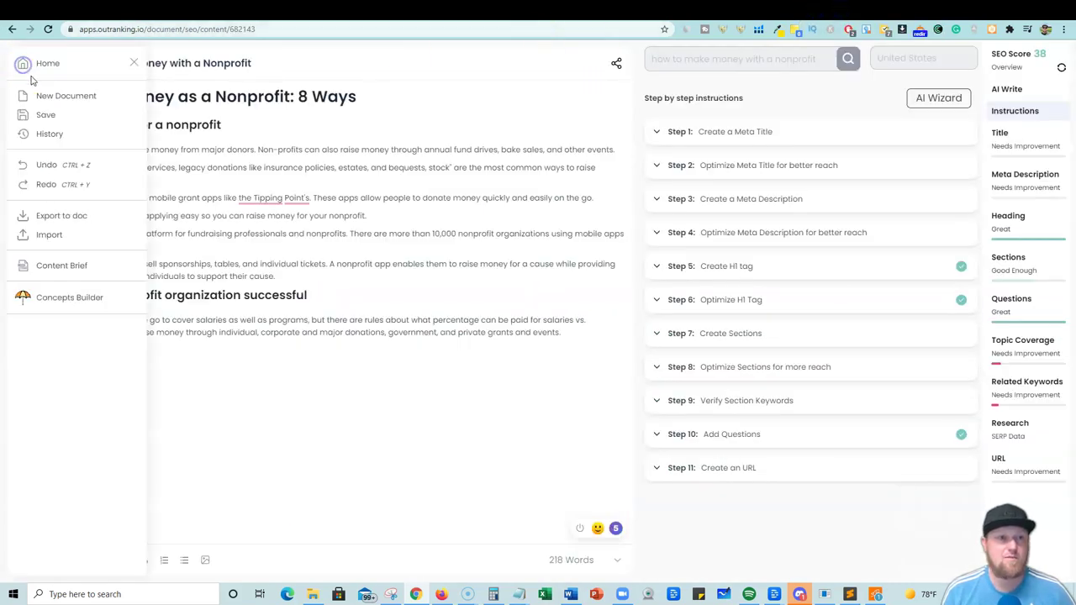
{"action": "left_click", "coordinate": [46, 69]}
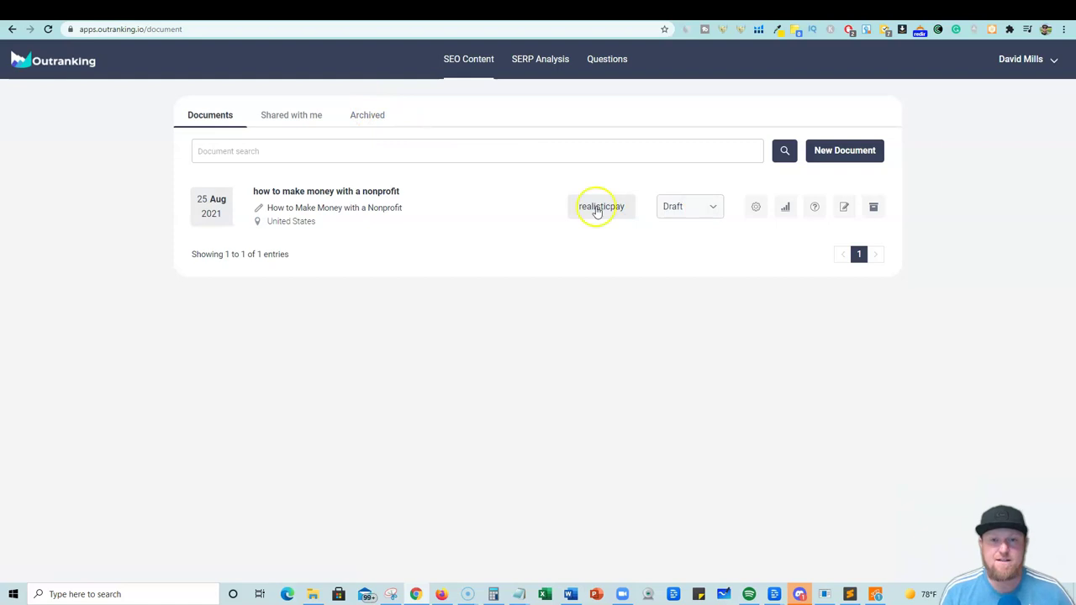
{"action": "left_click", "coordinate": [549, 66]}
{"action": "key", "text": "alt+Left"}
{"action": "left_click", "coordinate": [843, 149]}
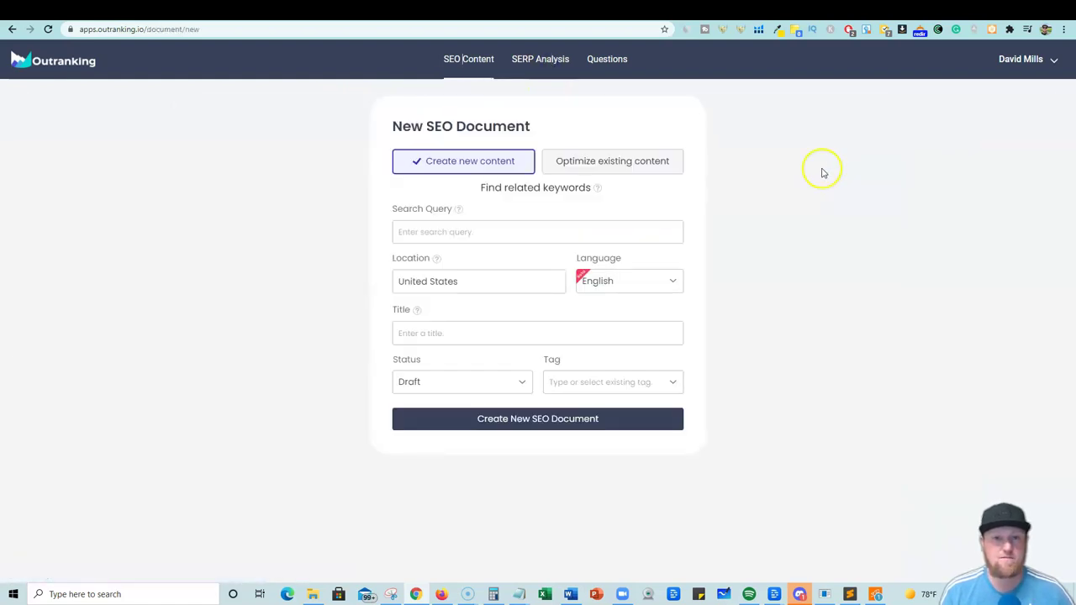
{"action": "left_click", "coordinate": [613, 164]}
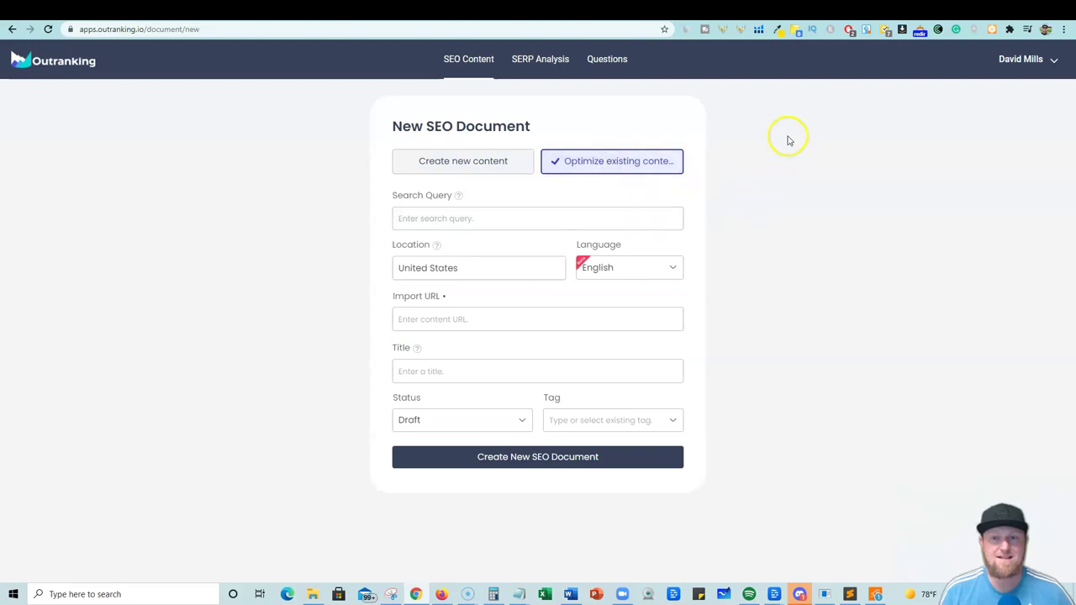
Open the Realistic Pay post 'How to Make Money on Tiktok by Watching Videos' and select its URL.
{"action": "left_click", "coordinate": [626, 10]}
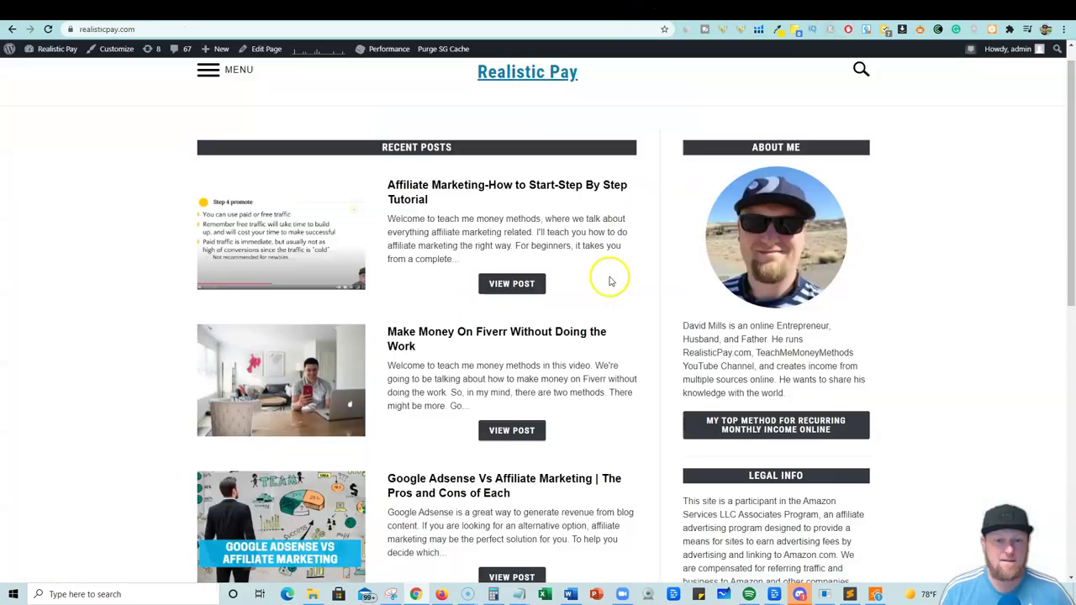
{"action": "scroll", "coordinate": [612, 284], "scroll_direction": "down", "scroll_amount": 3}
{"action": "scroll", "coordinate": [612, 283], "scroll_direction": "down", "scroll_amount": 2}
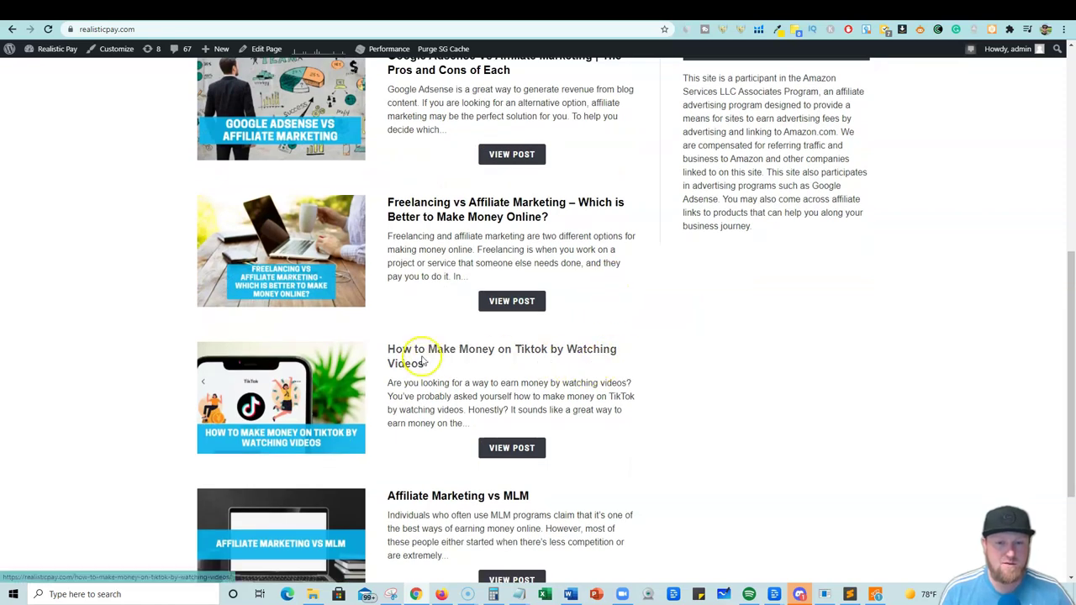
{"action": "left_click", "coordinate": [506, 348]}
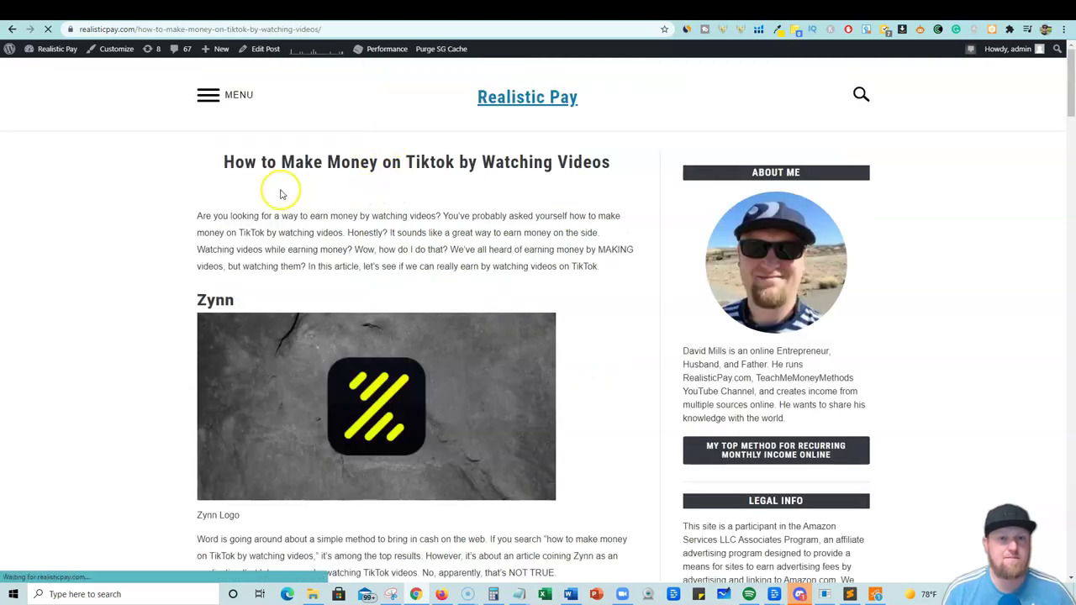
{"action": "left_click", "coordinate": [280, 29]}
{"action": "key", "text": "ctrl+c"}
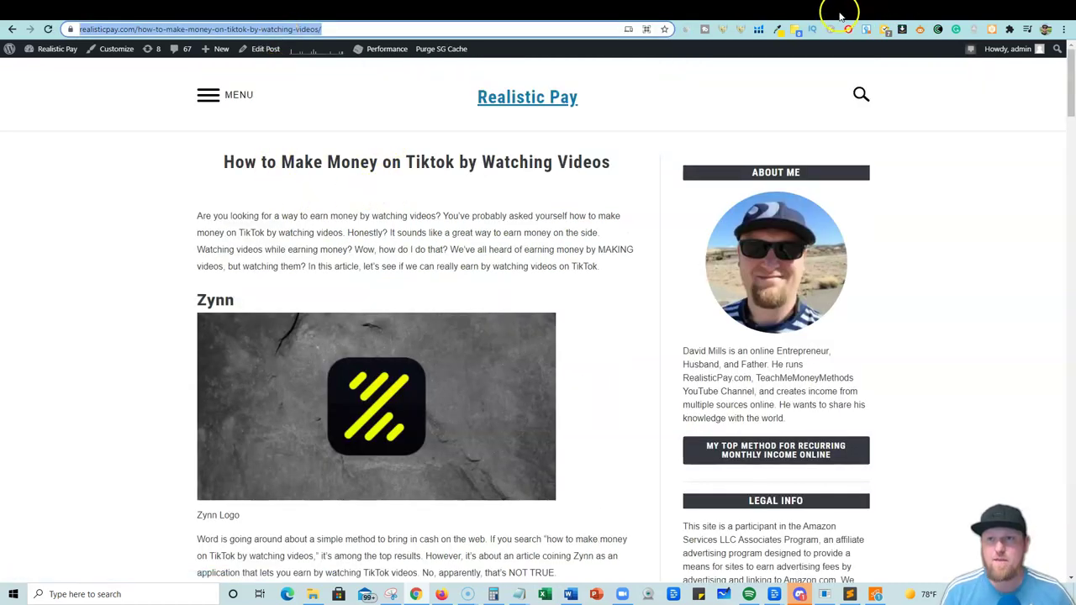
Import the TikTok post's URL, enter the query 'how to make money on tiktok by watching videos', and create the document.
{"action": "left_click", "coordinate": [840, 16]}
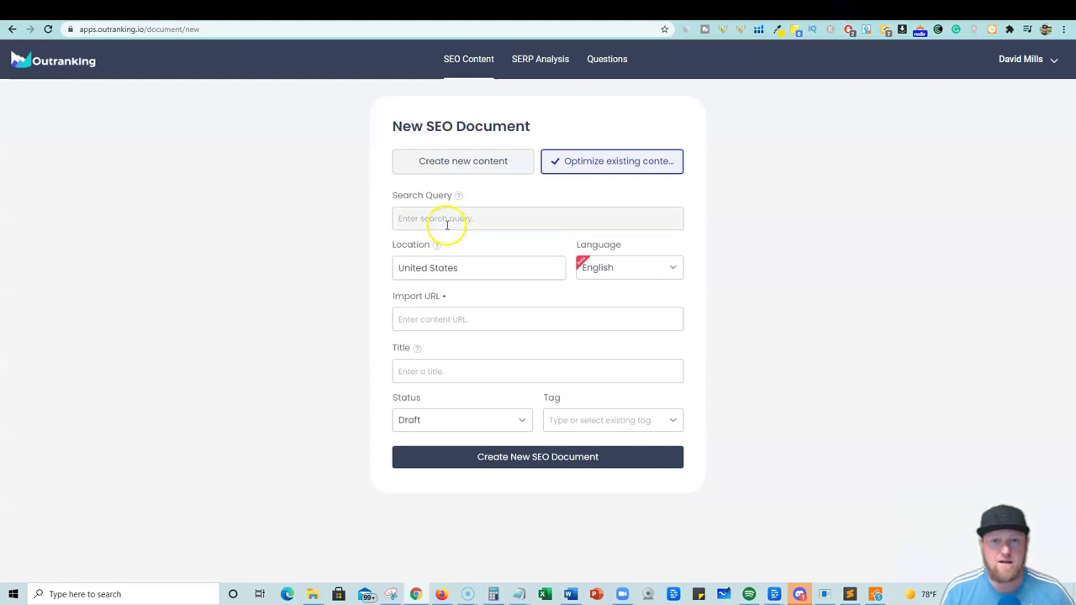
{"action": "left_click", "coordinate": [439, 315]}
{"action": "key", "text": "ctrl+v"}
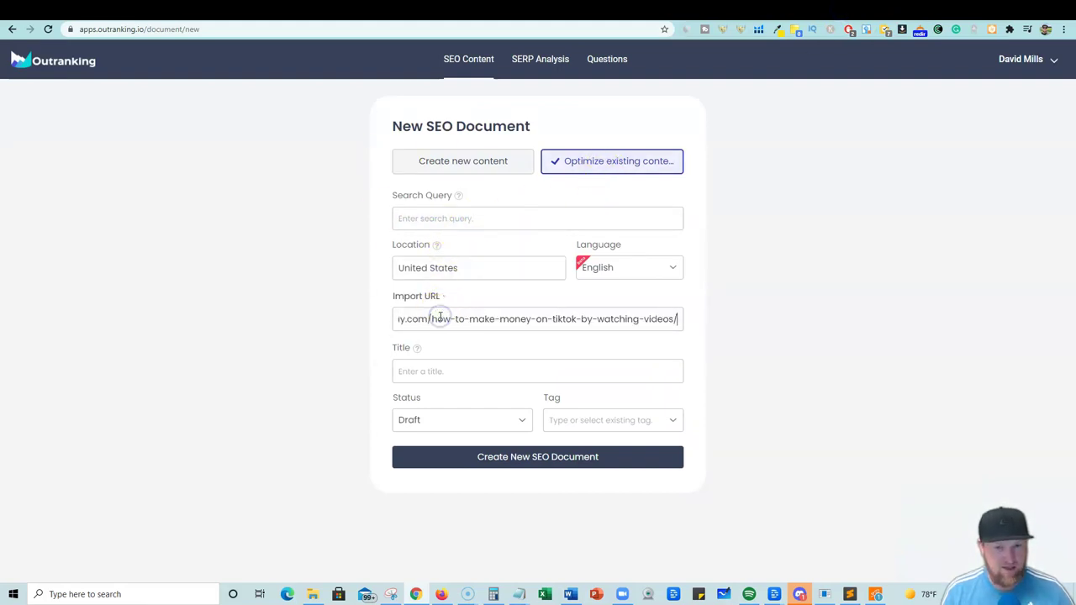
{"action": "left_click", "coordinate": [440, 218]}
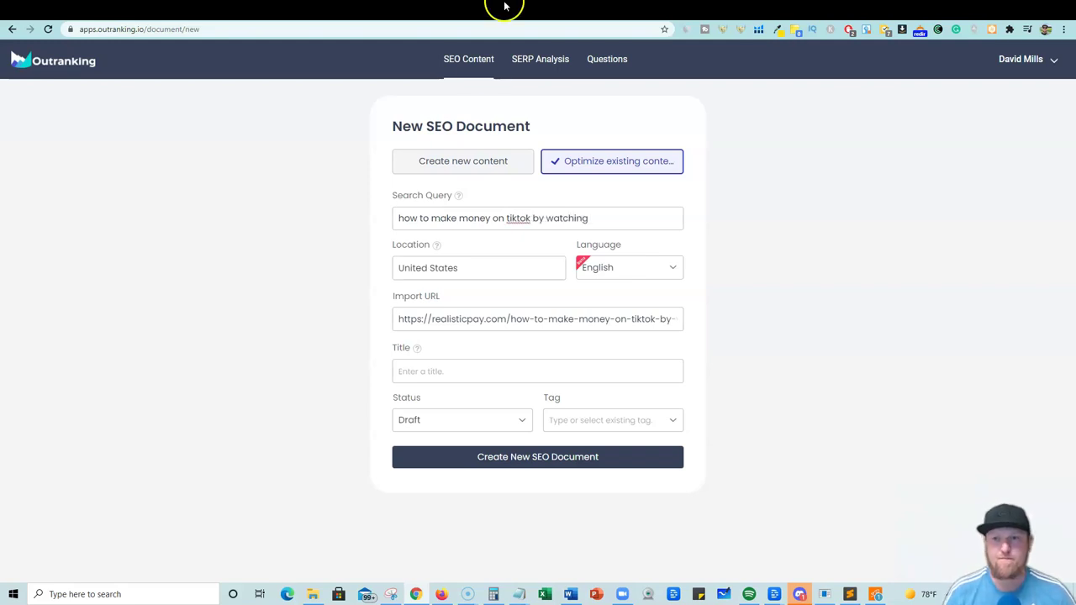
{"action": "left_click", "coordinate": [632, 15]}
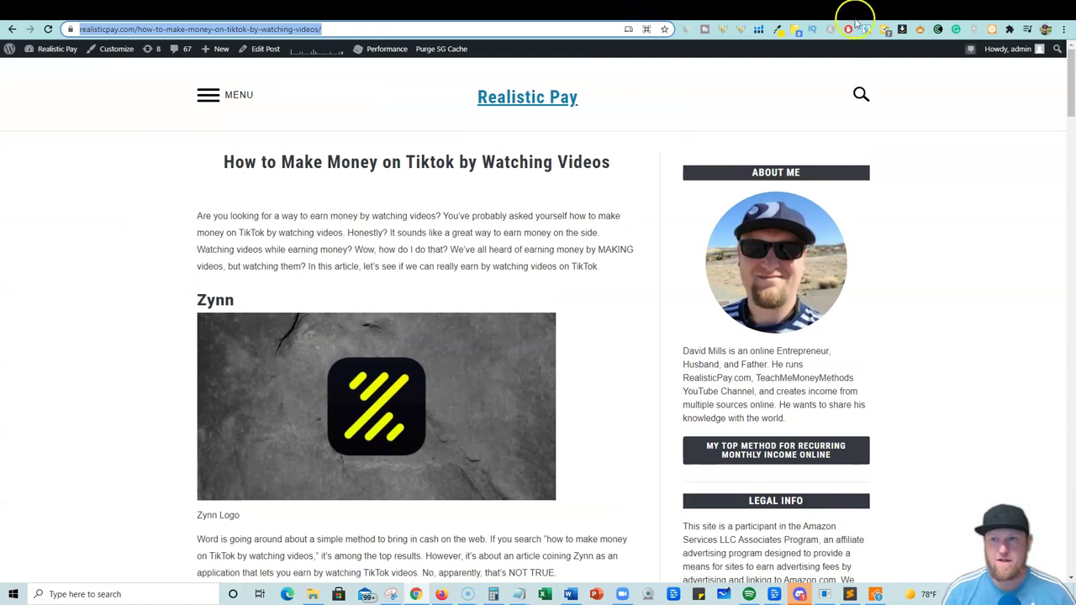
{"action": "left_click", "coordinate": [909, 13]}
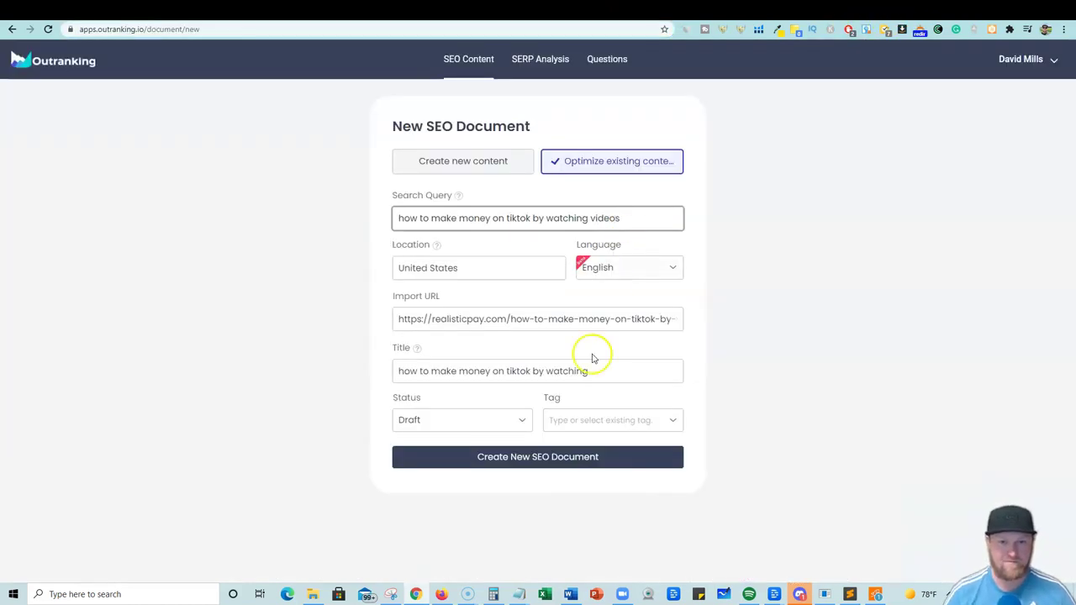
{"action": "type", "text": "videos"}
{"action": "left_click", "coordinate": [680, 455]}
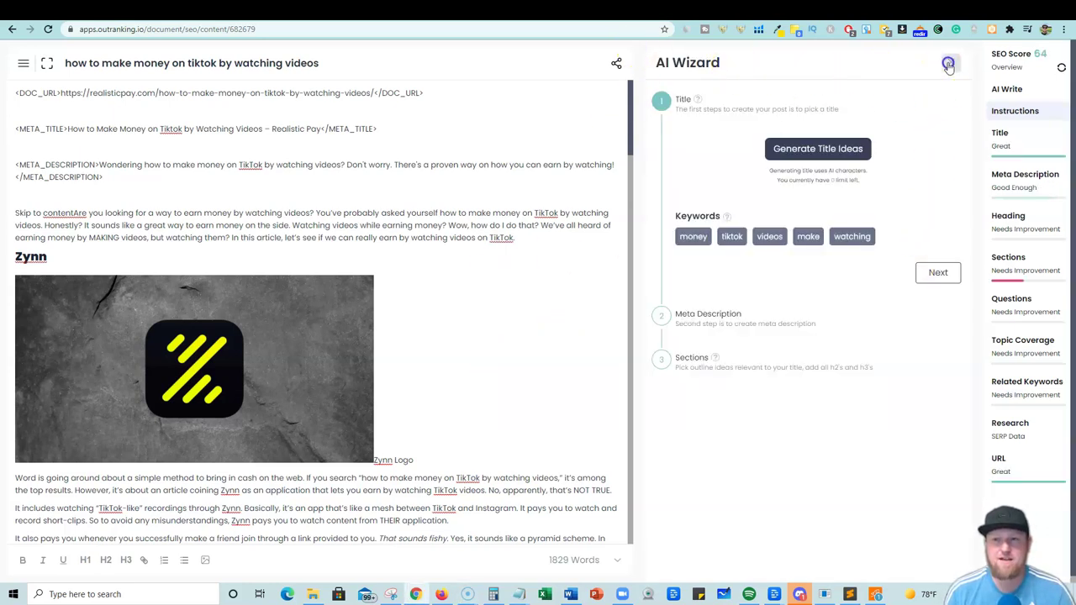
Once SERP data loads, close the AI Wizard to show the step-by-step checklist.
{"action": "left_click", "coordinate": [950, 63]}
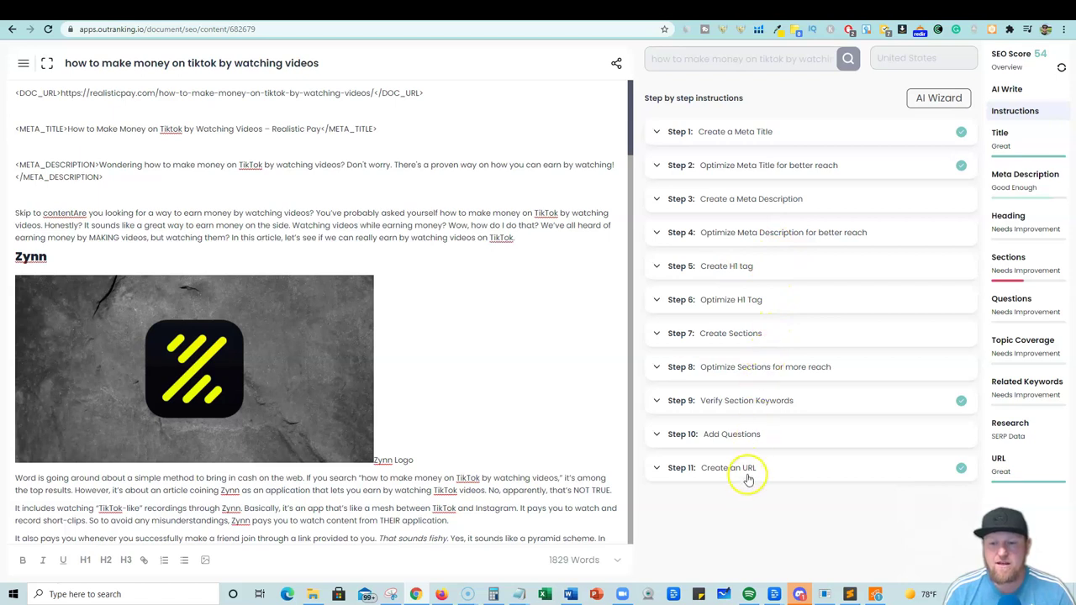
{"action": "left_click", "coordinate": [657, 132]}
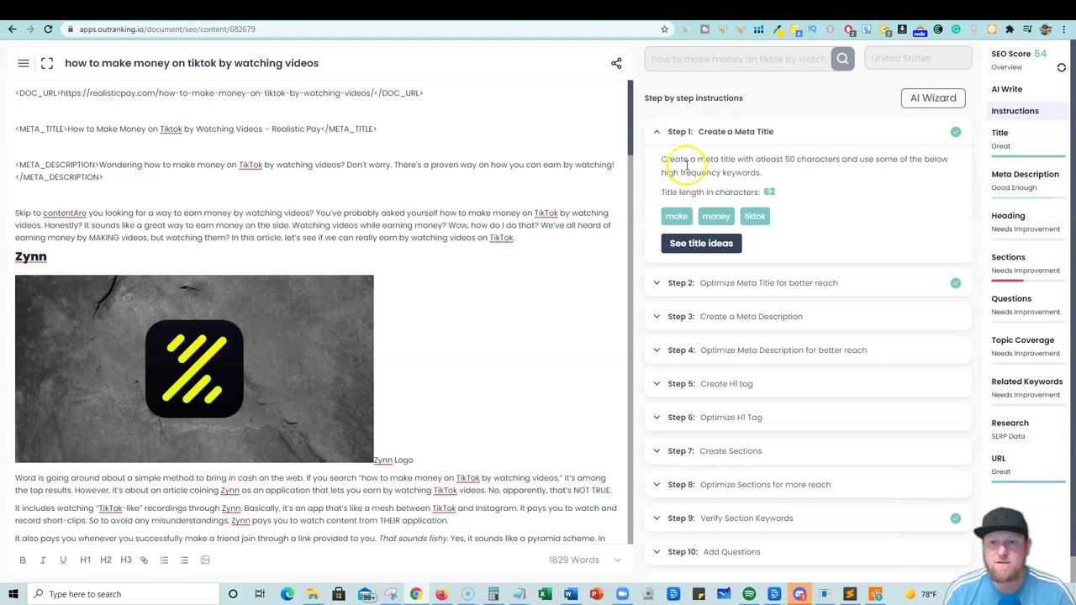
{"action": "left_click", "coordinate": [657, 132]}
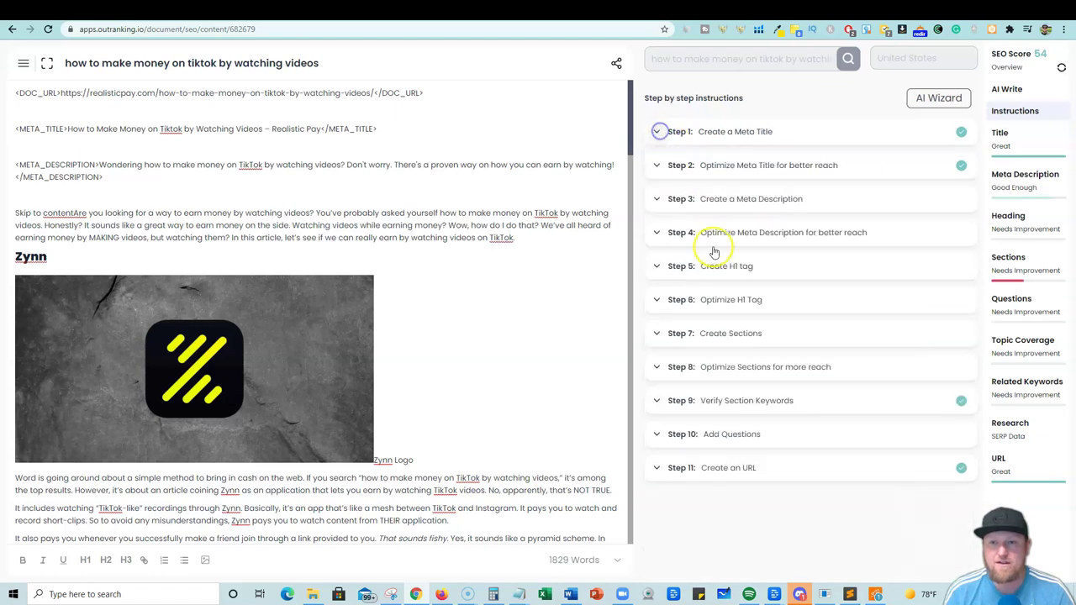
{"action": "left_click", "coordinate": [1021, 309]}
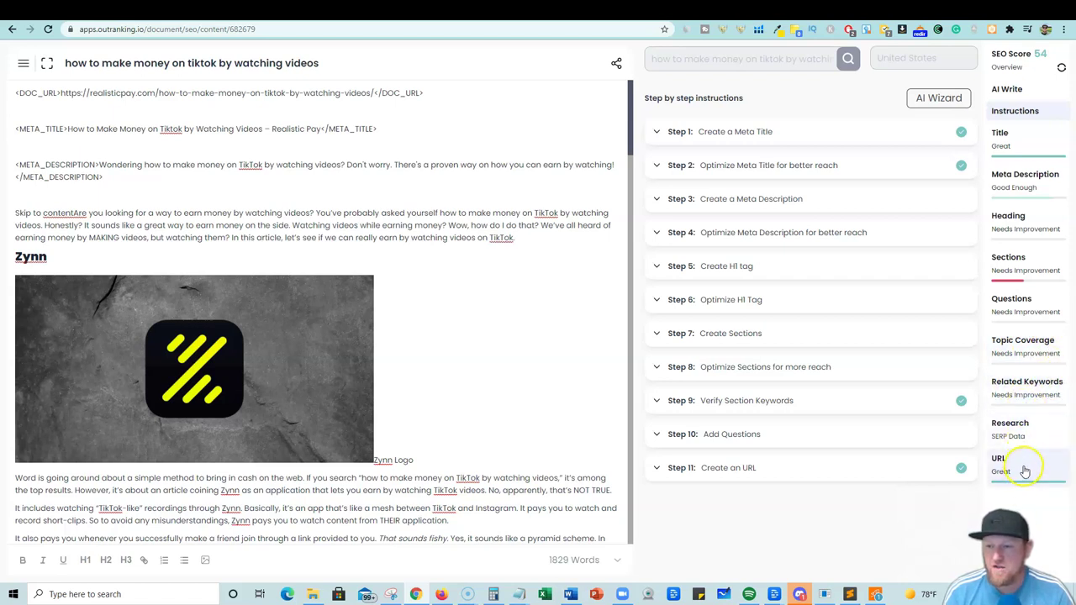
Review the Related Keywords list and mark 'how to make 2 videos on tiktok' as used.
{"action": "left_click", "coordinate": [1026, 389]}
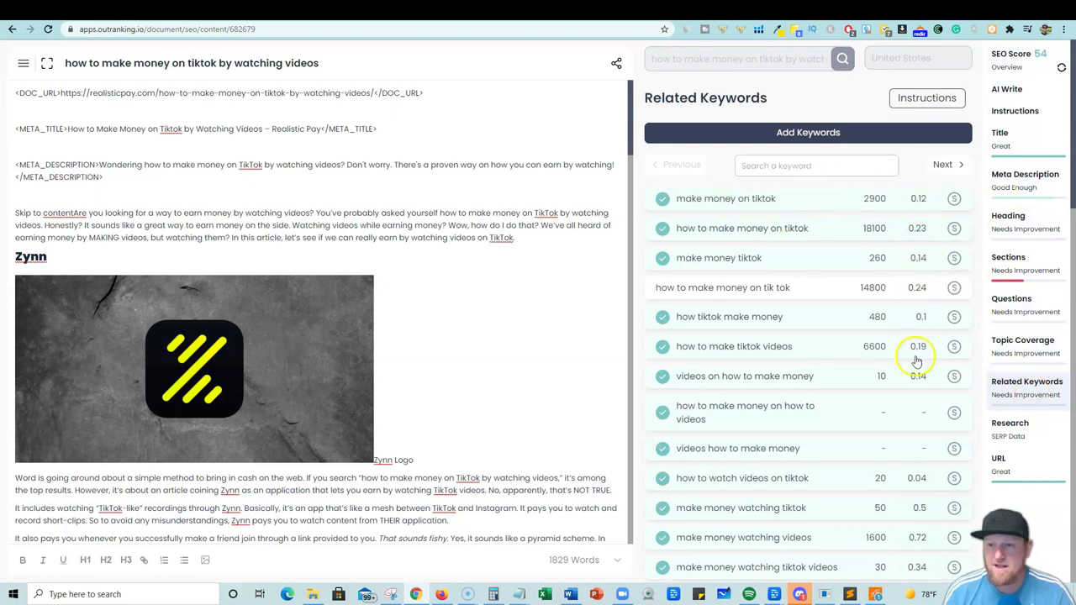
{"action": "scroll", "coordinate": [911, 433], "scroll_direction": "down", "scroll_amount": 3}
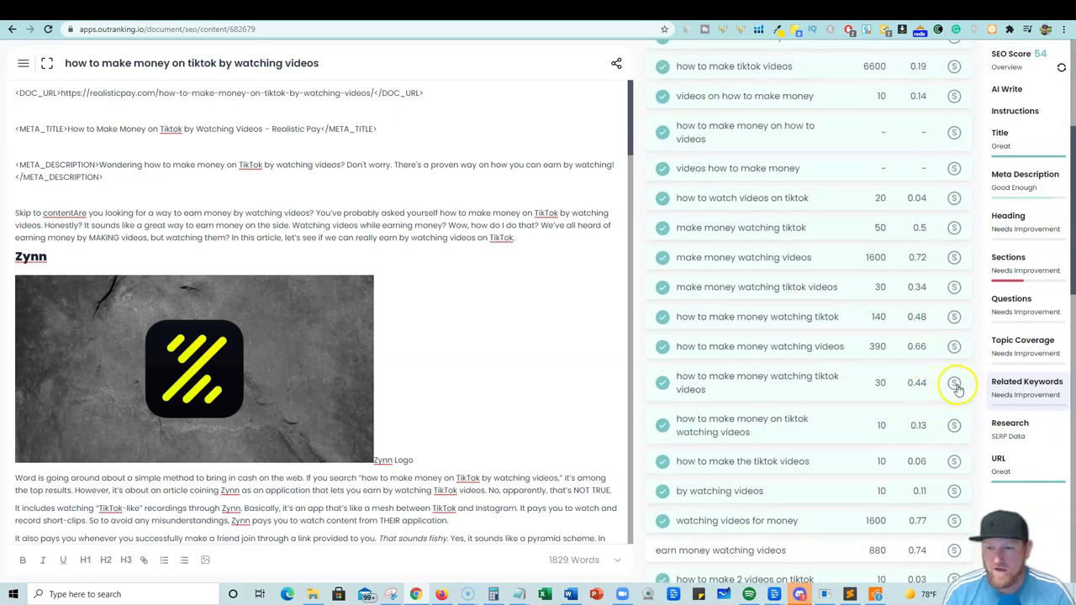
{"action": "scroll", "coordinate": [934, 320], "scroll_direction": "up", "scroll_amount": 3}
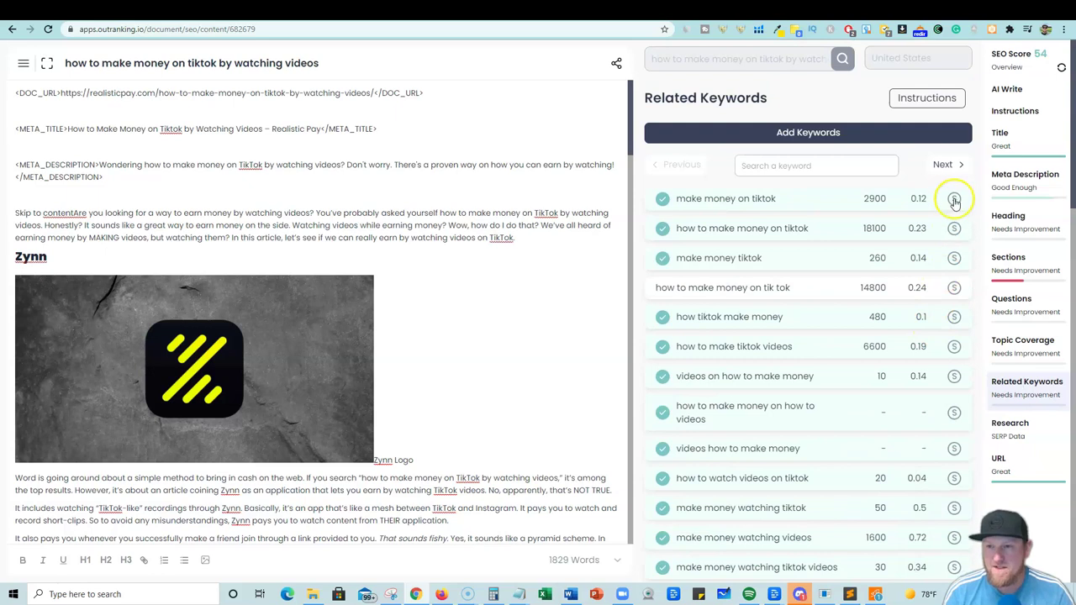
{"action": "mouse_move", "coordinate": [956, 202]}
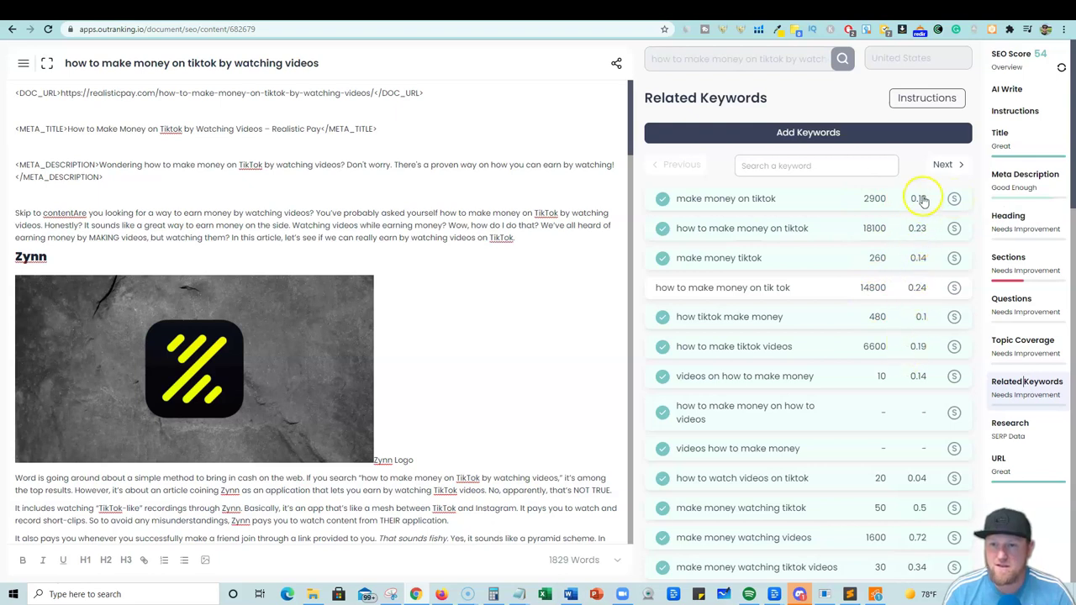
{"action": "left_click", "coordinate": [944, 100]}
{"action": "scroll", "coordinate": [798, 428], "scroll_direction": "down", "scroll_amount": 10}
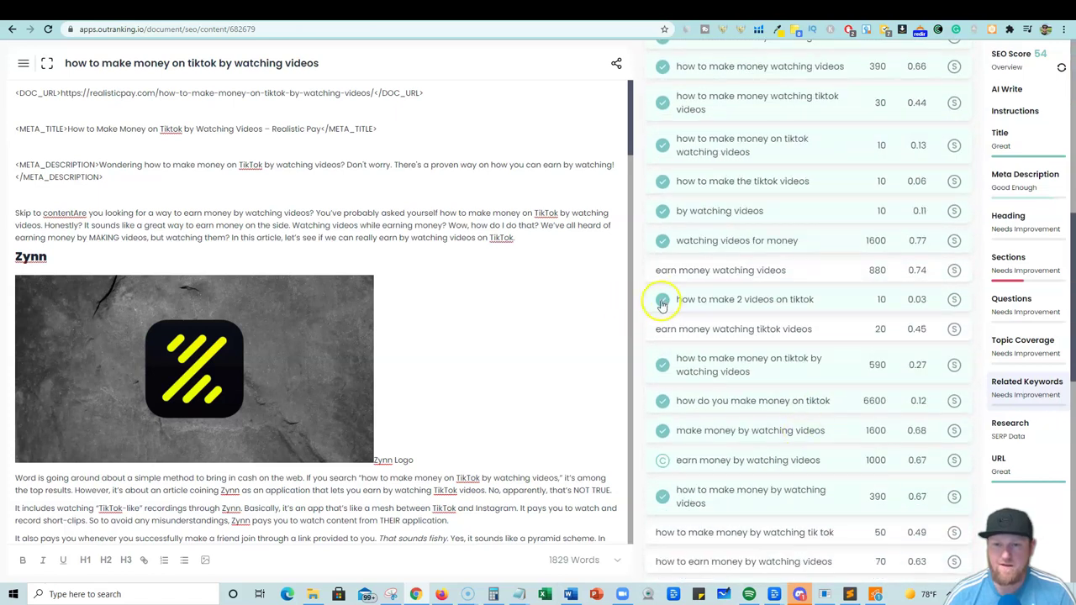
{"action": "left_click", "coordinate": [663, 300]}
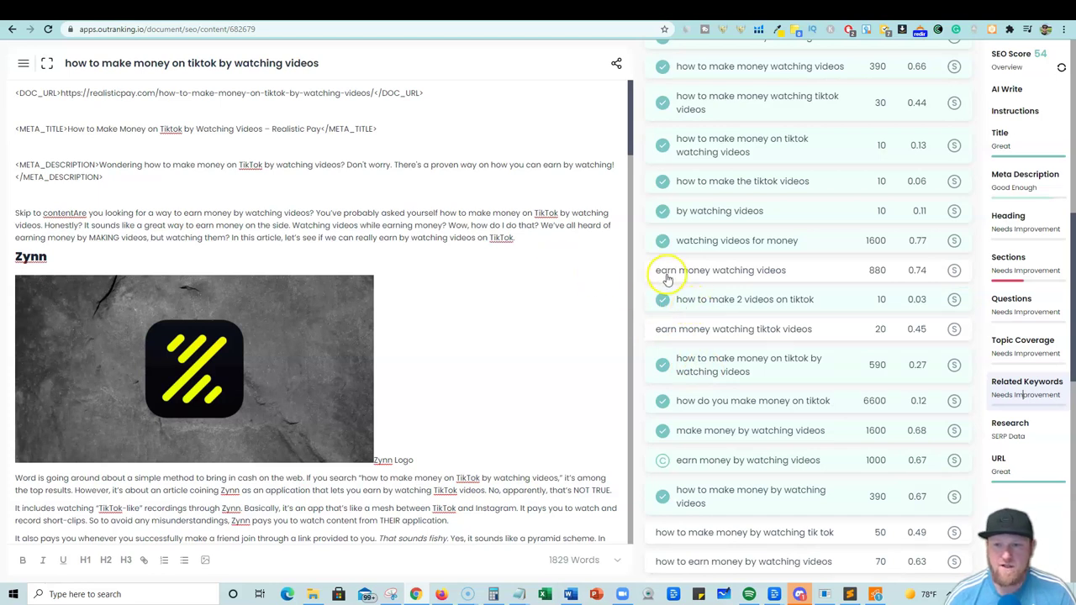
Search the article for 'watching videos for m' with find-in-page.
{"action": "left_click", "coordinate": [416, 197]}
{"action": "key", "text": "ctrl+f"}
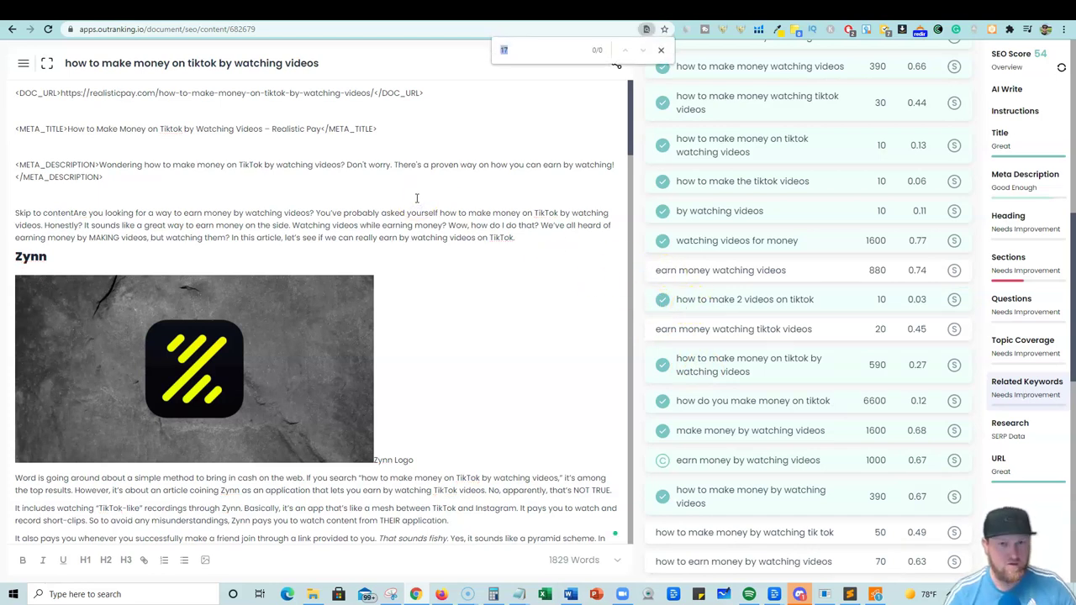
{"action": "type", "text": "watching vi"}
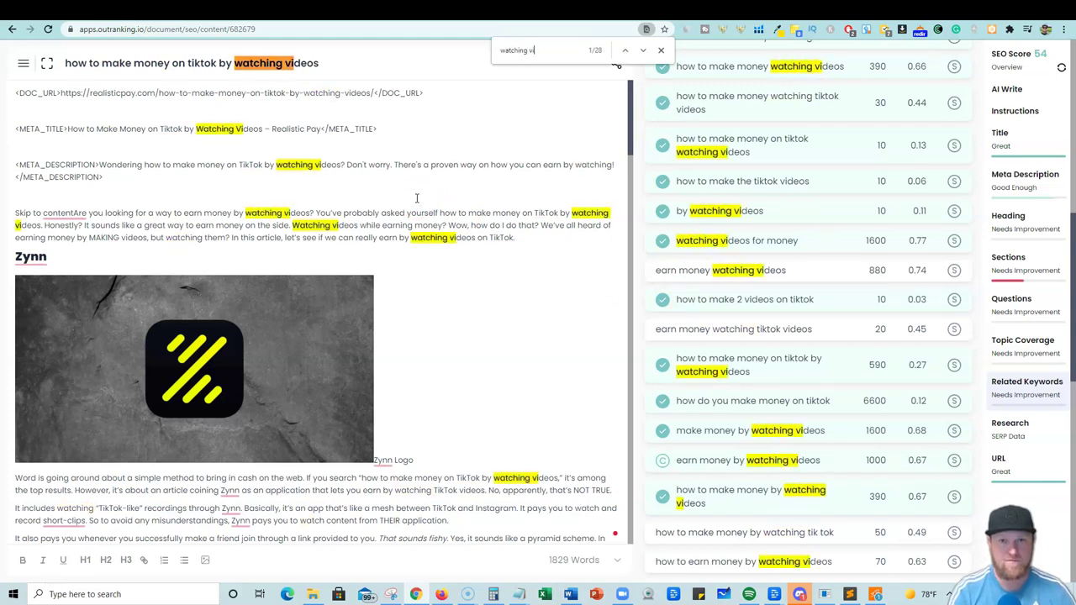
{"action": "type", "text": "deos for money"}
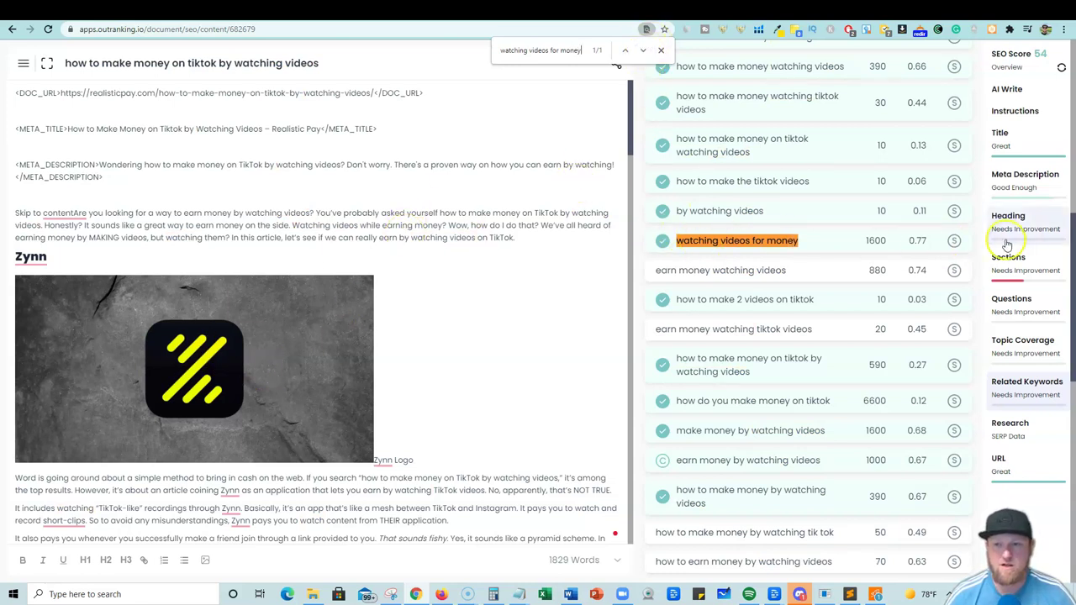
{"action": "left_click", "coordinate": [662, 241]}
{"action": "key", "text": "Escape"}
Highlight and clear the 'watching videos' related keywords in the article, one after another.
{"action": "left_click", "coordinate": [729, 241]}
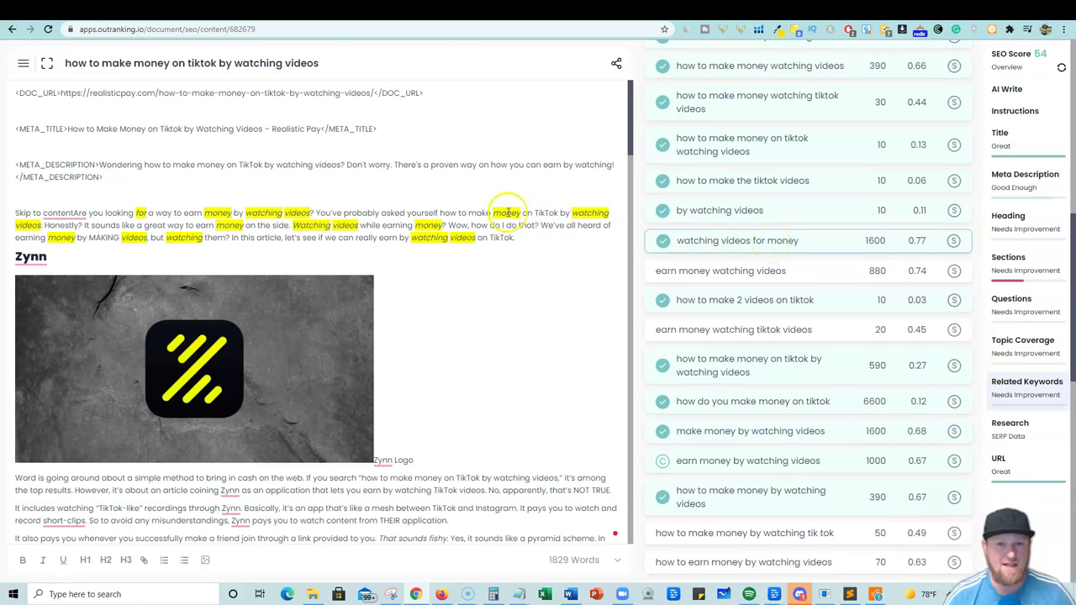
{"action": "left_click", "coordinate": [720, 242]}
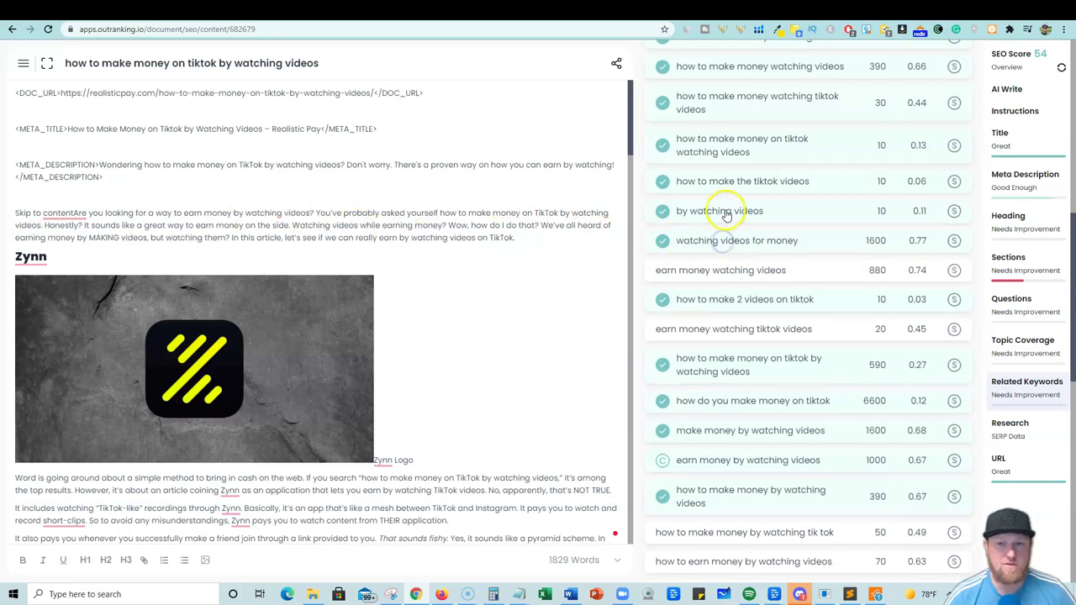
{"action": "left_click", "coordinate": [726, 212]}
{"action": "left_click", "coordinate": [726, 213]}
{"action": "left_click", "coordinate": [731, 150]}
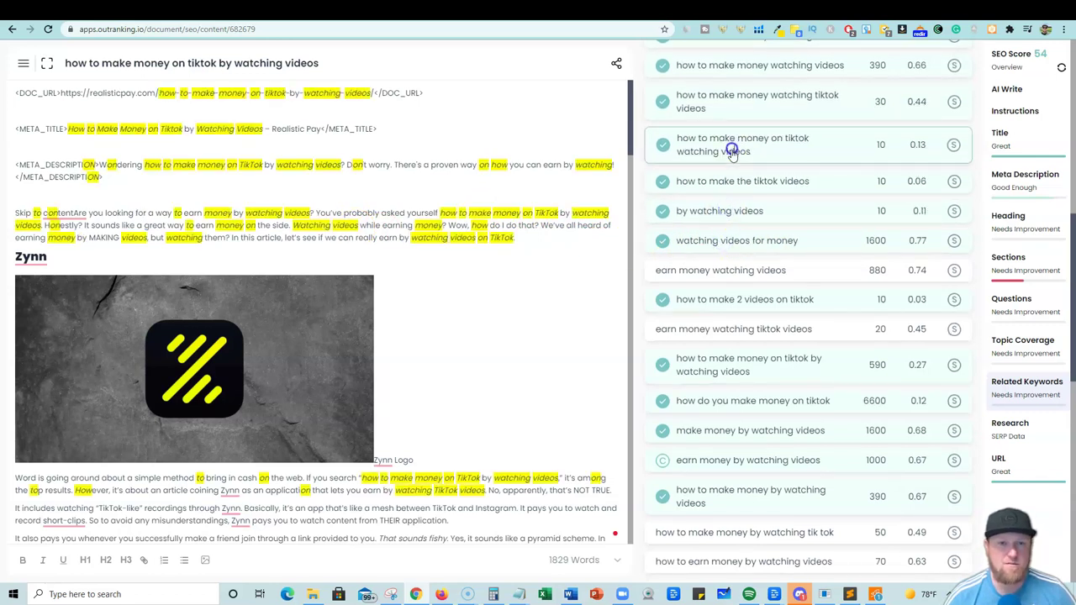
{"action": "left_click", "coordinate": [732, 153]}
{"action": "left_click", "coordinate": [715, 363]}
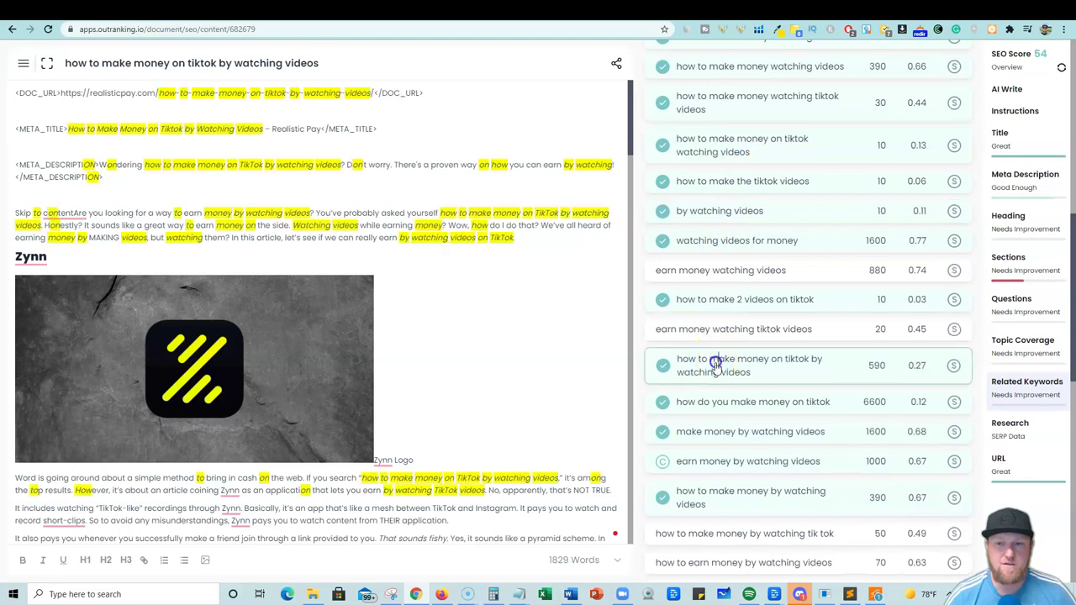
{"action": "left_click", "coordinate": [715, 363]}
{"action": "left_click", "coordinate": [721, 331]}
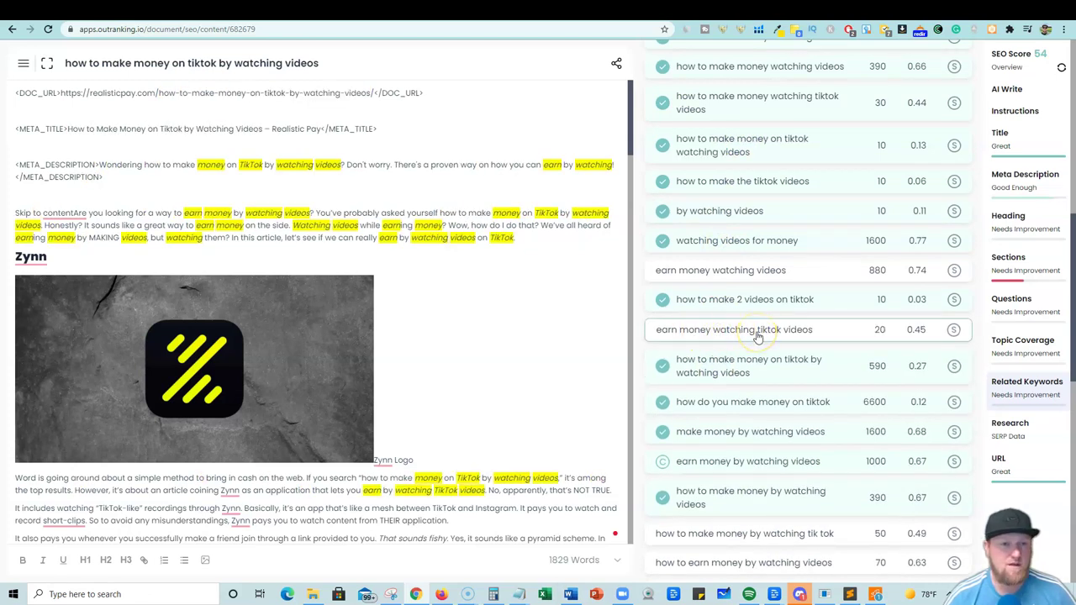
{"action": "left_click", "coordinate": [750, 333]}
Move the Related Keywords list to its next page.
{"action": "scroll", "coordinate": [748, 360], "scroll_direction": "down", "scroll_amount": 8}
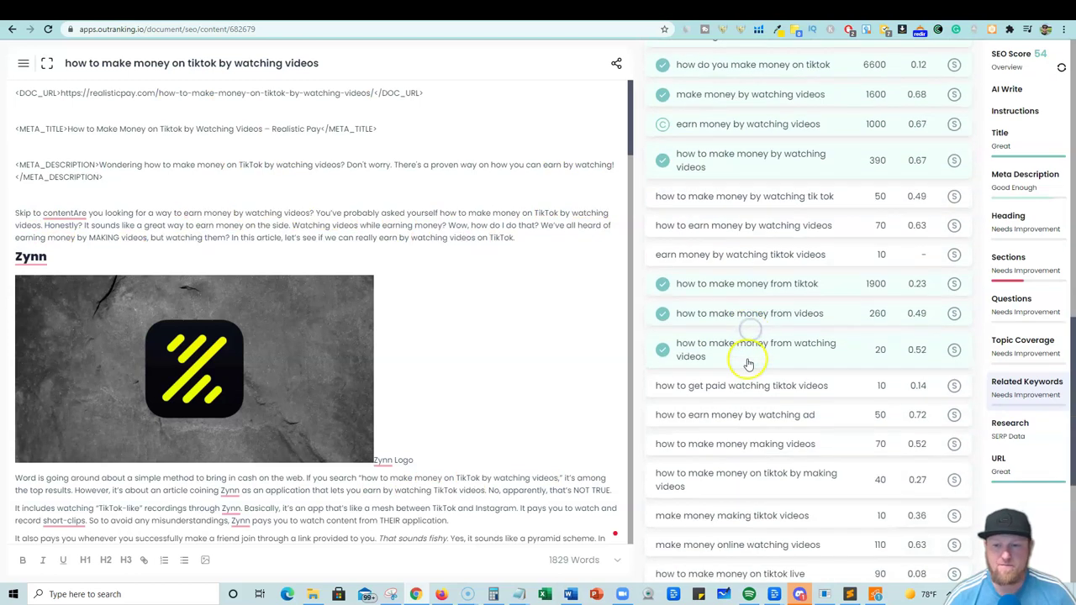
{"action": "scroll", "coordinate": [748, 513], "scroll_direction": "up", "scroll_amount": 2}
{"action": "scroll", "coordinate": [752, 505], "scroll_direction": "down", "scroll_amount": 2}
{"action": "scroll", "coordinate": [800, 521], "scroll_direction": "up", "scroll_amount": 15}
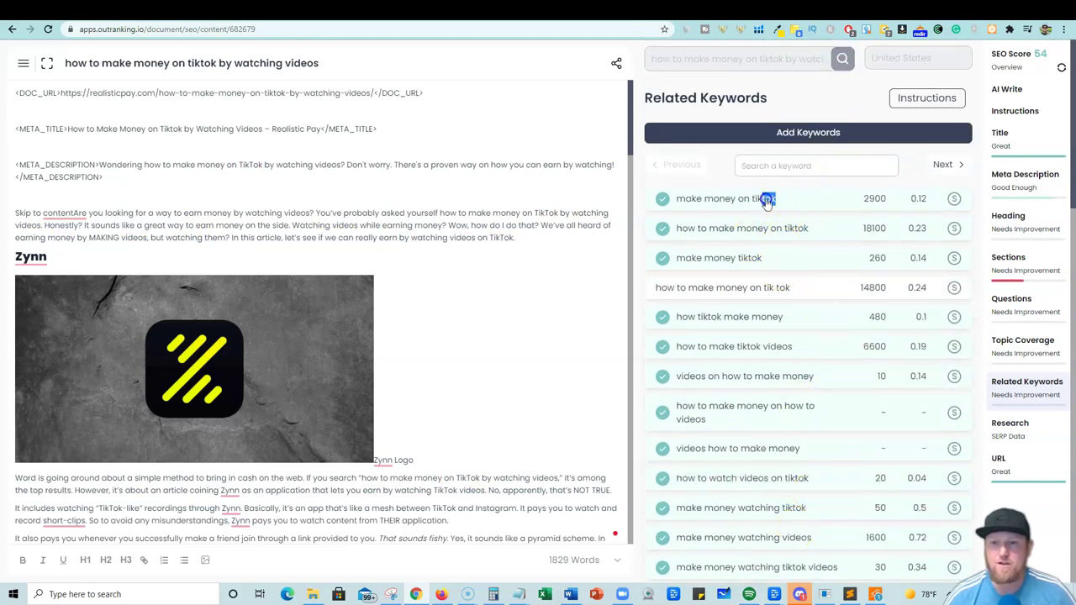
{"action": "left_click", "coordinate": [804, 201]}
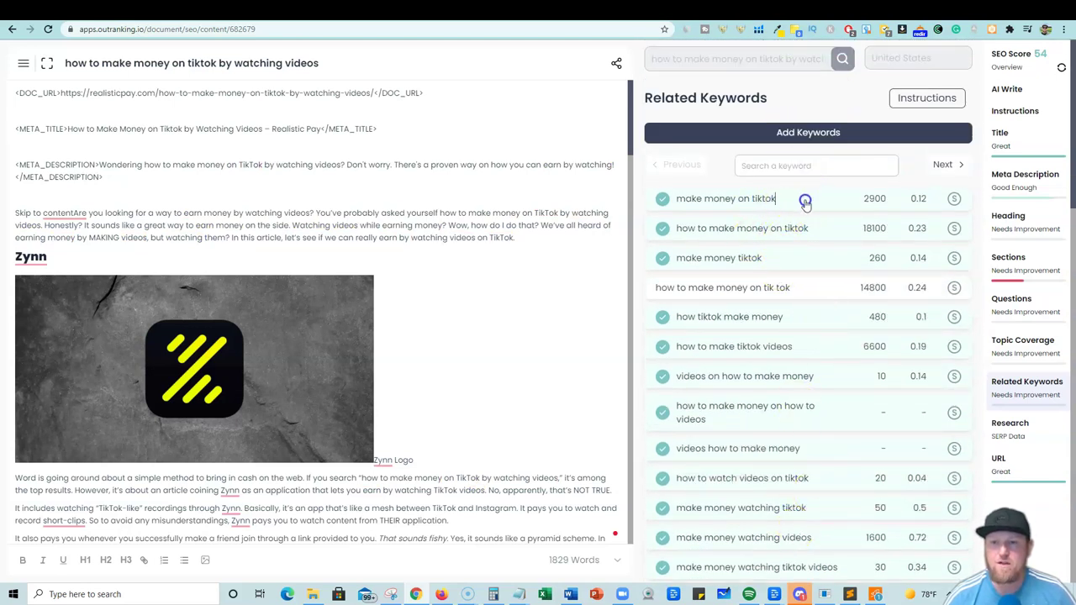
{"action": "left_click", "coordinate": [945, 175]}
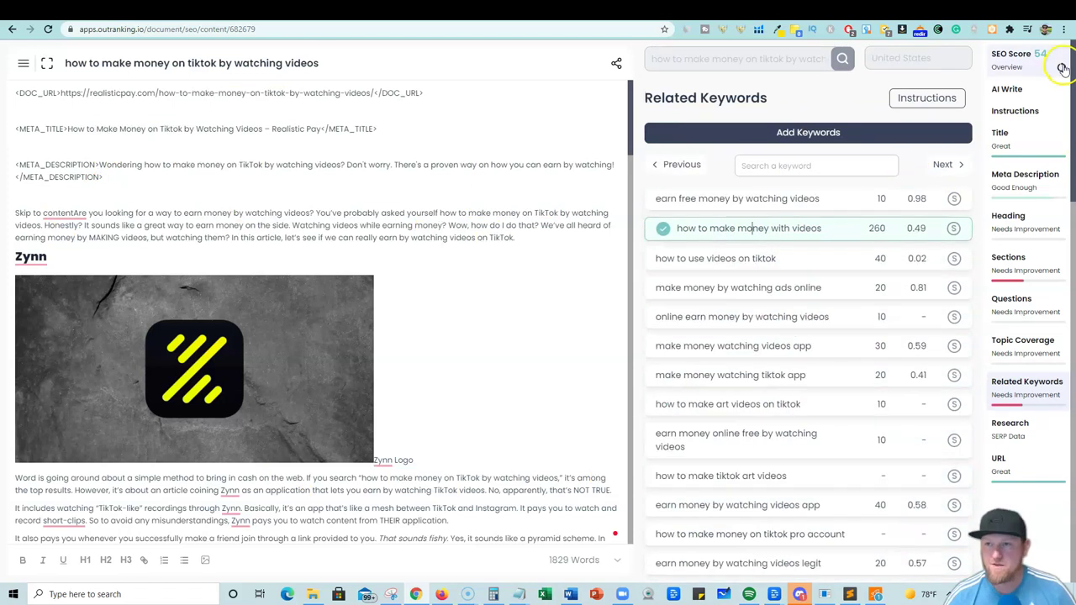
Check the Sections instructions and Heading suggestions, then open the Research list of 19 competing domains.
{"action": "left_click", "coordinate": [1026, 271]}
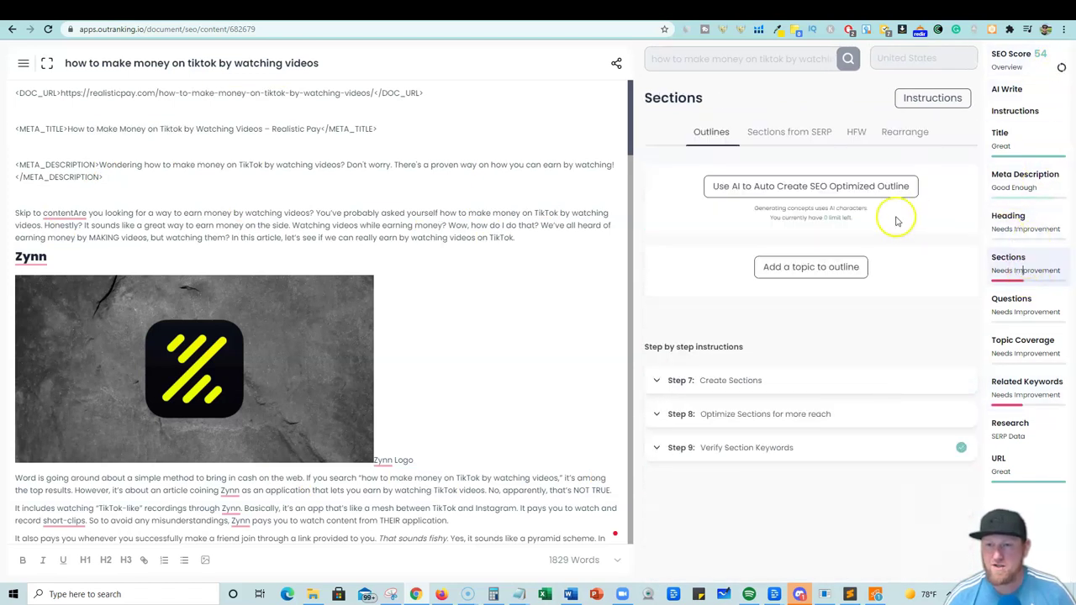
{"action": "left_click", "coordinate": [656, 380]}
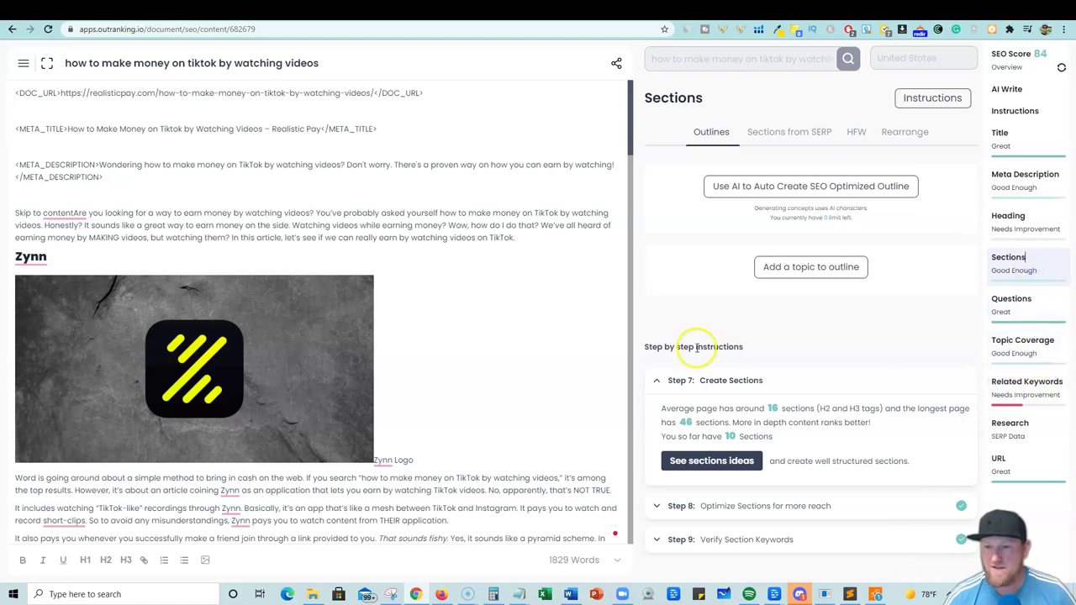
{"action": "left_click", "coordinate": [1026, 225]}
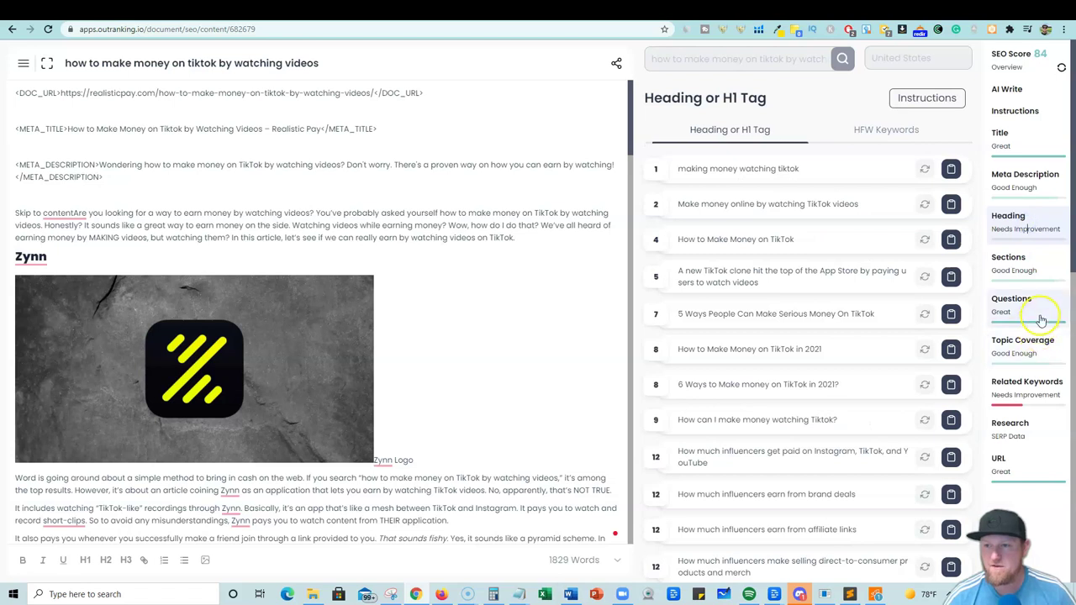
{"action": "left_click", "coordinate": [1010, 426]}
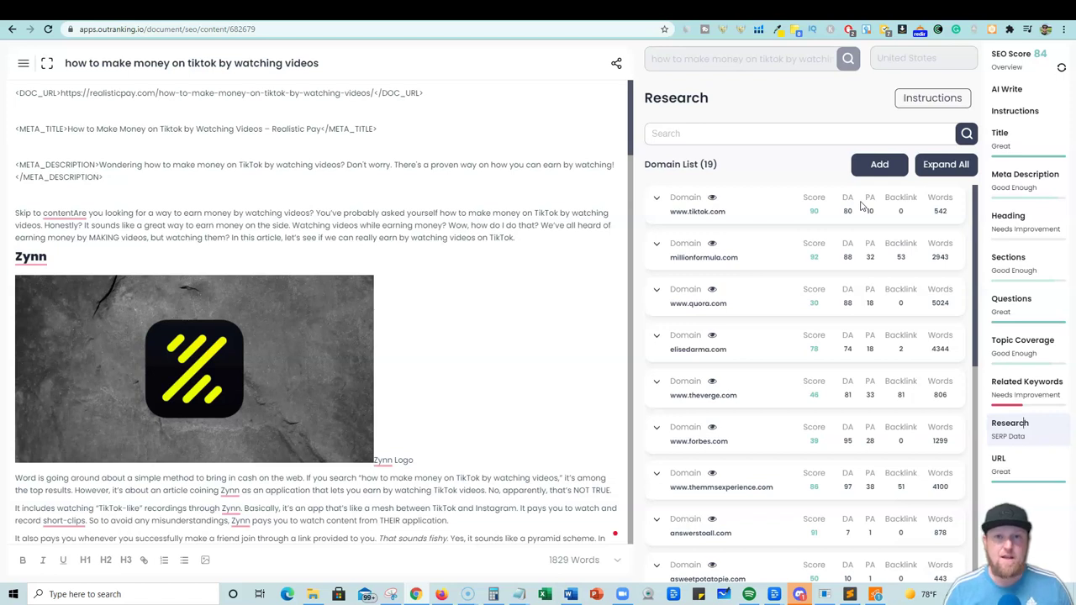
On AppSumo, review Tier 1's 10,000 monthly characters and 50 SERP analyses limits, then return to Outranking.
{"action": "left_click", "coordinate": [760, 12]}
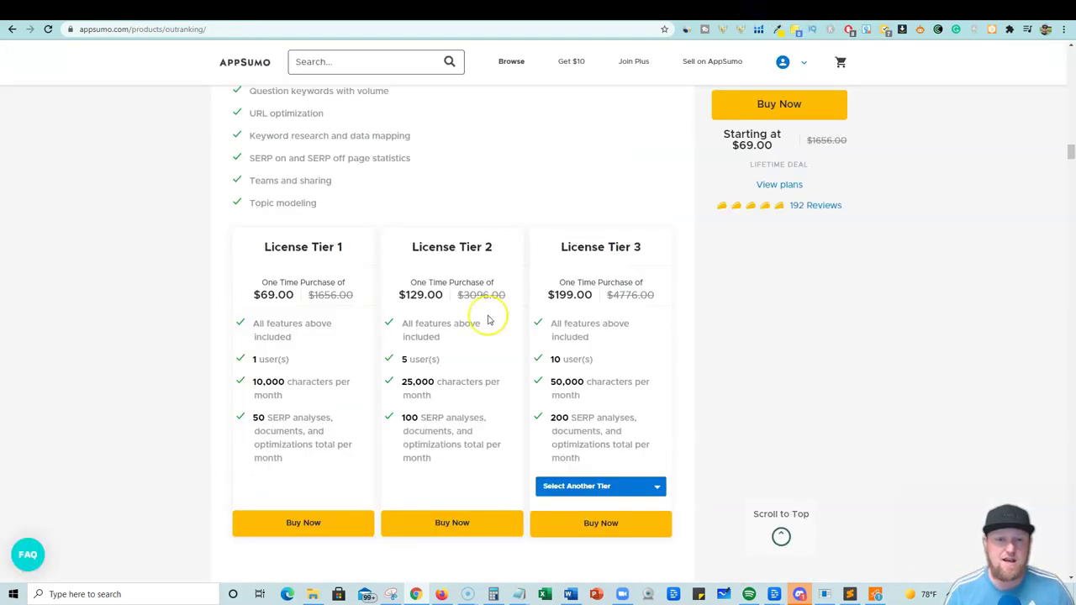
{"action": "left_click_drag", "start_coordinate": [285, 401], "coordinate": [257, 380]}
{"action": "left_click", "coordinate": [294, 392]}
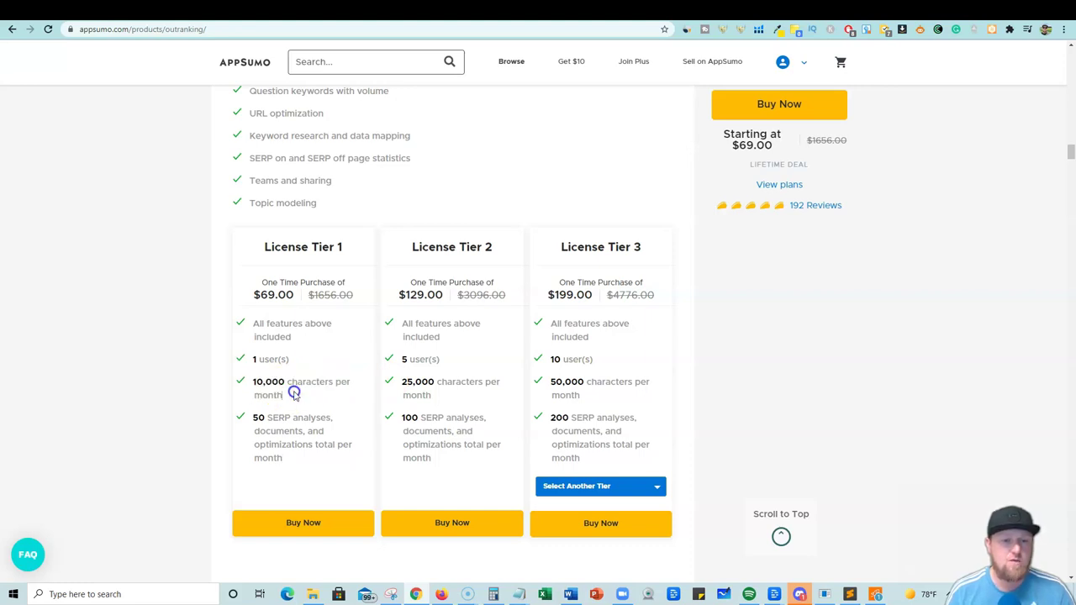
{"action": "left_click_drag", "start_coordinate": [305, 462], "coordinate": [238, 273]}
{"action": "left_click", "coordinate": [287, 457]}
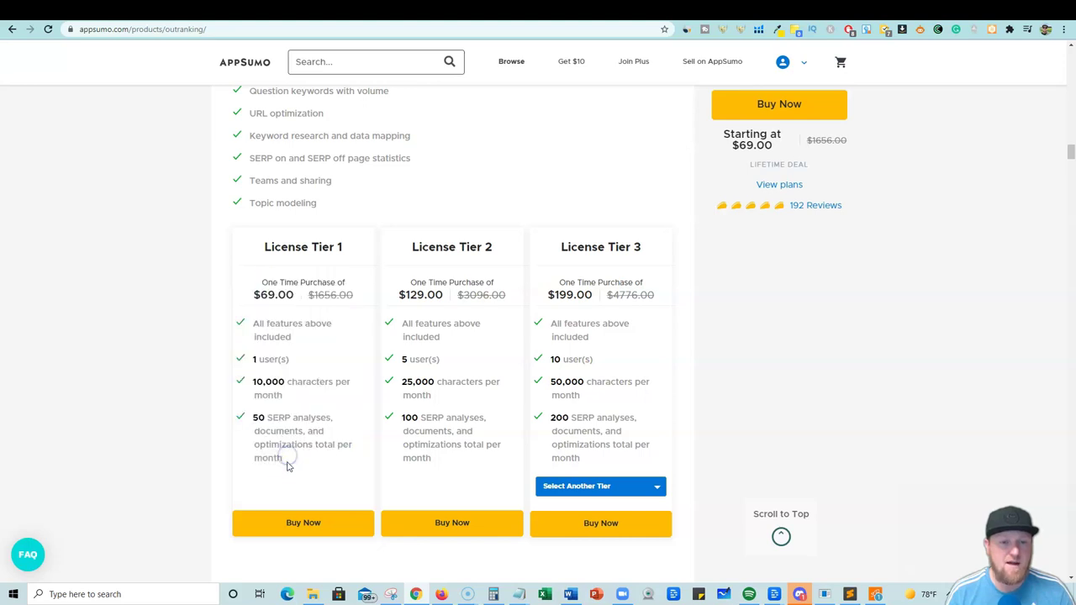
{"action": "left_click_drag", "start_coordinate": [287, 462], "coordinate": [258, 418]}
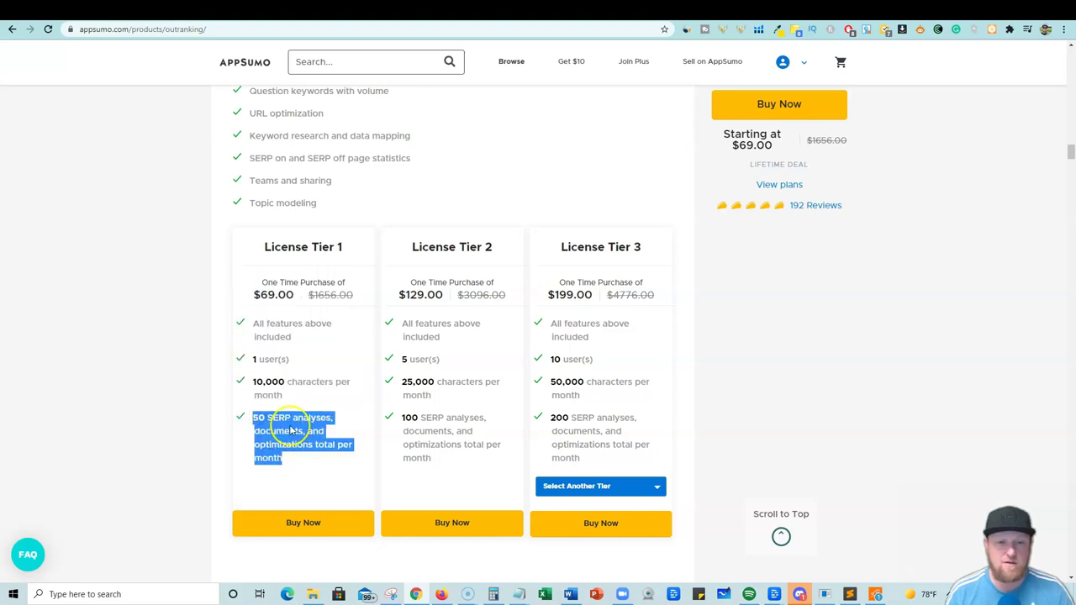
{"action": "left_click", "coordinate": [300, 460]}
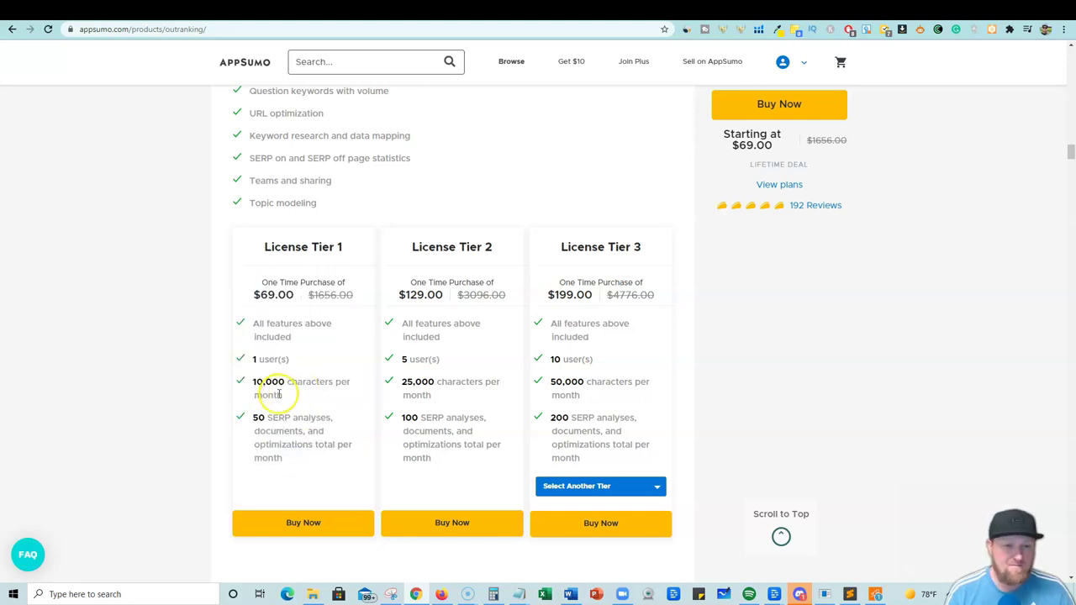
{"action": "left_click_drag", "start_coordinate": [283, 396], "coordinate": [254, 381]}
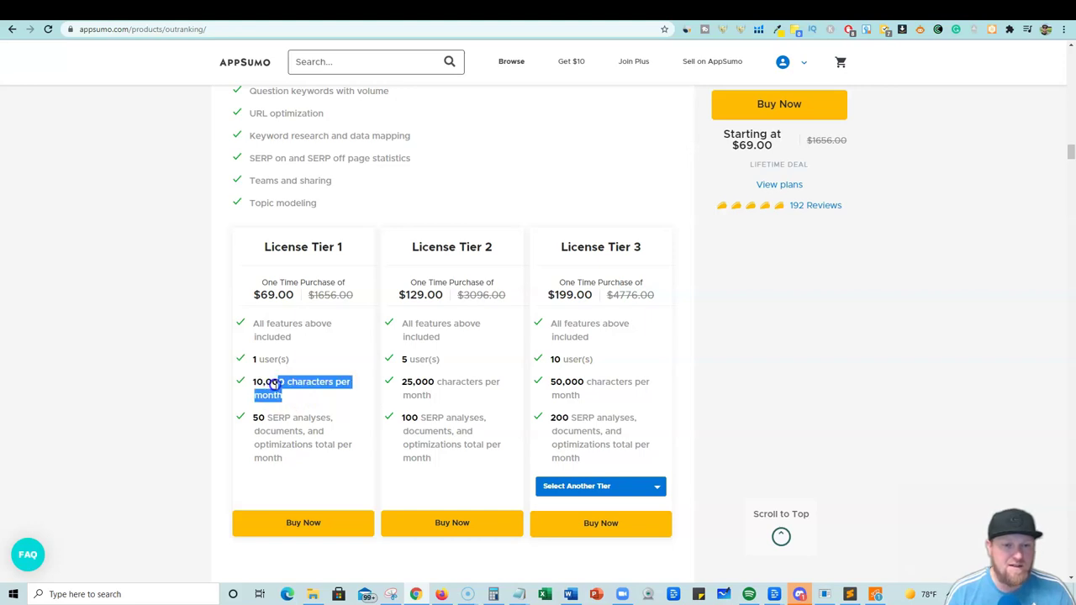
{"action": "left_click", "coordinate": [292, 395]}
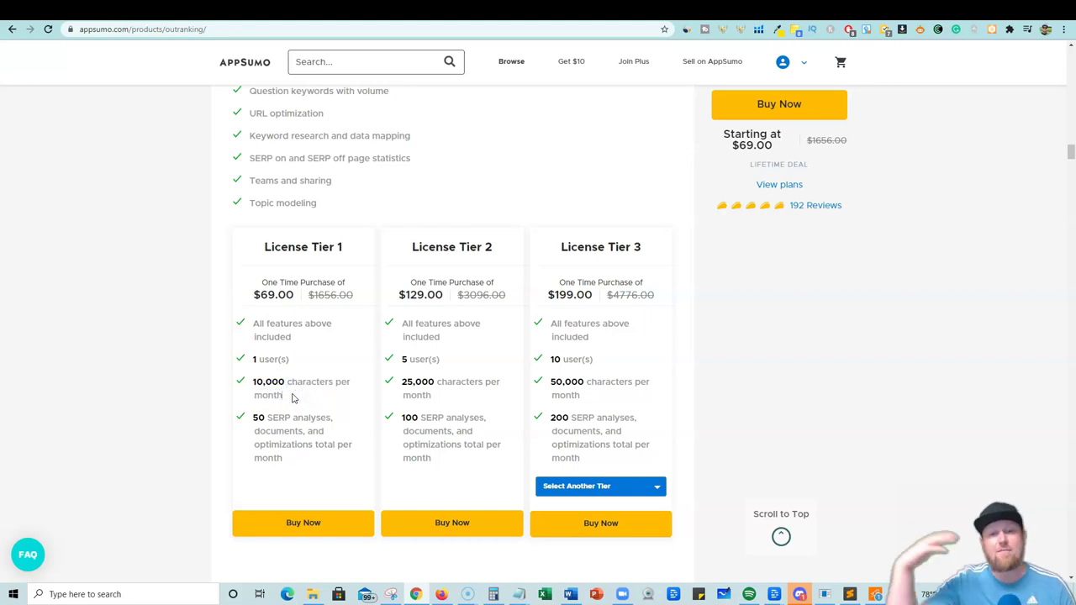
{"action": "left_click", "coordinate": [835, 13]}
Leave the TikTok document editor for the Outranking home area.
{"action": "scroll", "coordinate": [490, 173], "scroll_direction": "down", "scroll_amount": 10}
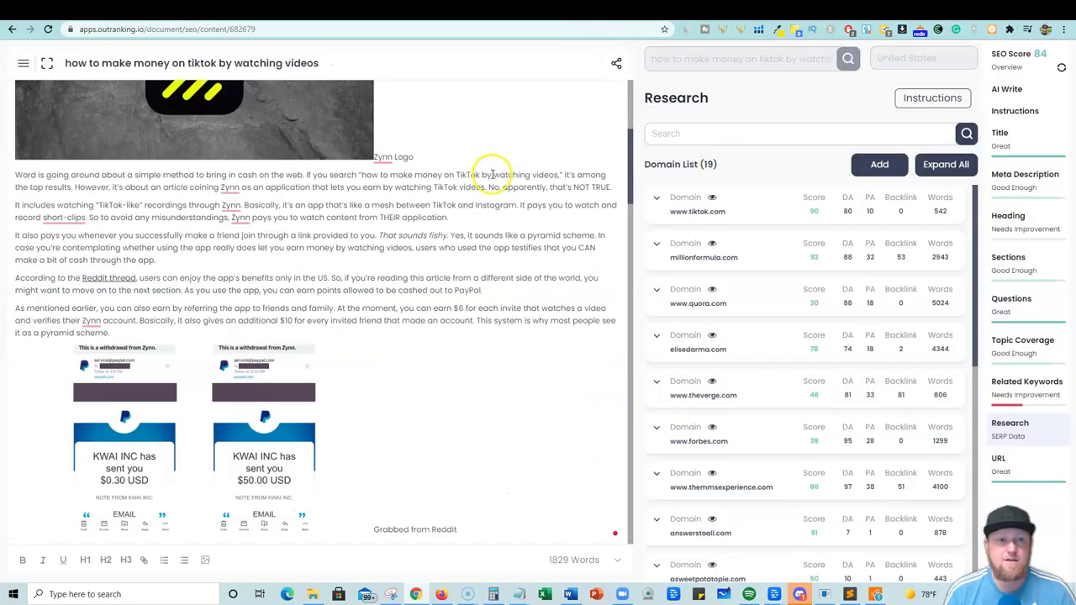
{"action": "scroll", "coordinate": [492, 175], "scroll_direction": "up", "scroll_amount": 9}
{"action": "scroll", "coordinate": [492, 175], "scroll_direction": "up", "scroll_amount": 1}
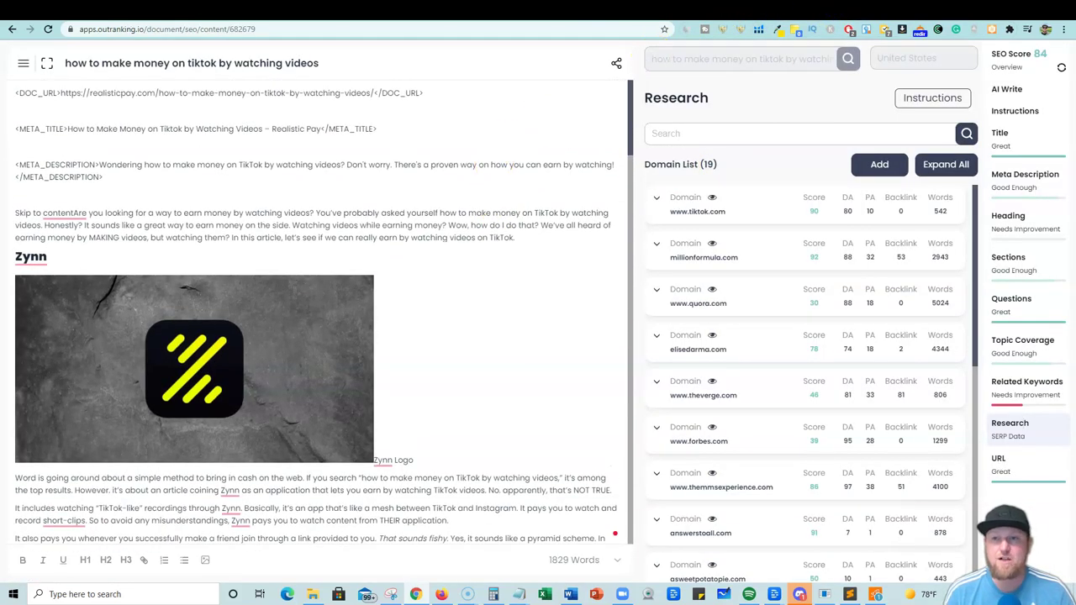
{"action": "left_click", "coordinate": [23, 63]}
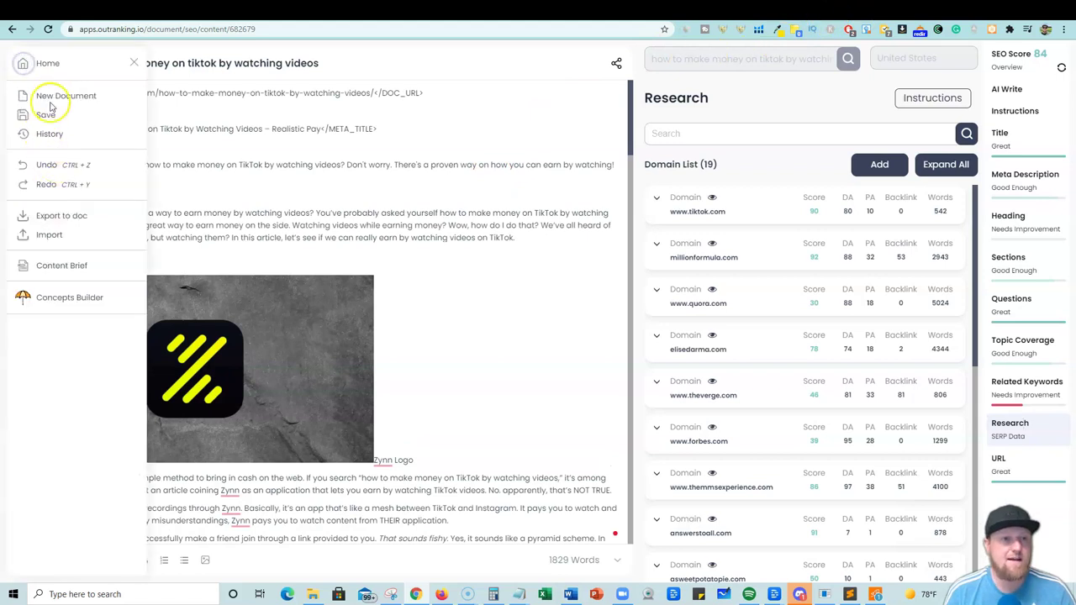
{"action": "left_click", "coordinate": [48, 63]}
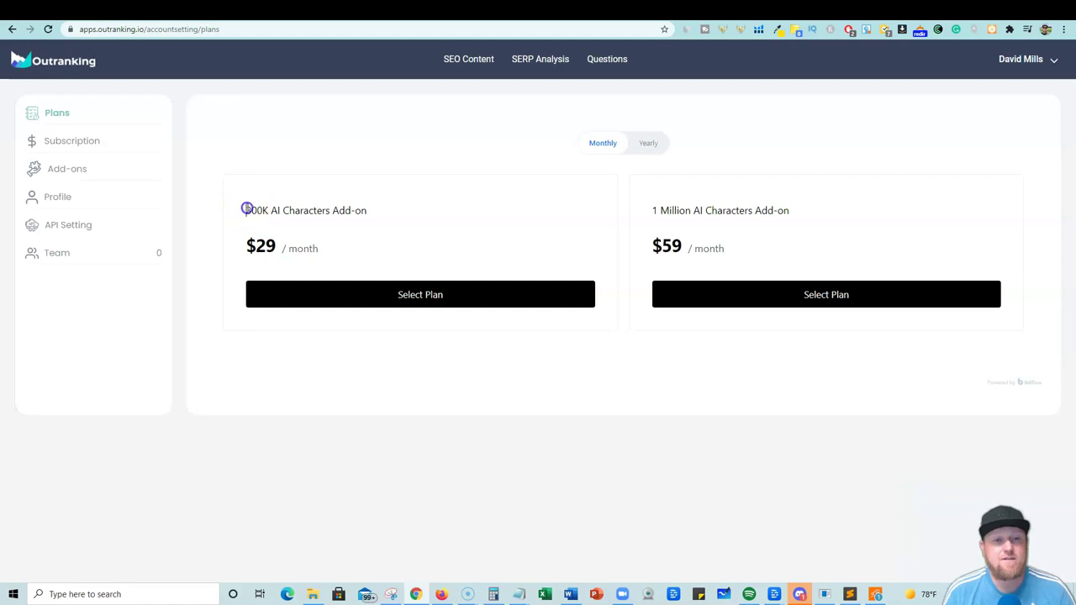
Compare the AI character add-ons, 300K for $29 and 1 Million for $59, in yearly and monthly pricing.
{"action": "left_click_drag", "start_coordinate": [246, 209], "coordinate": [417, 194]}
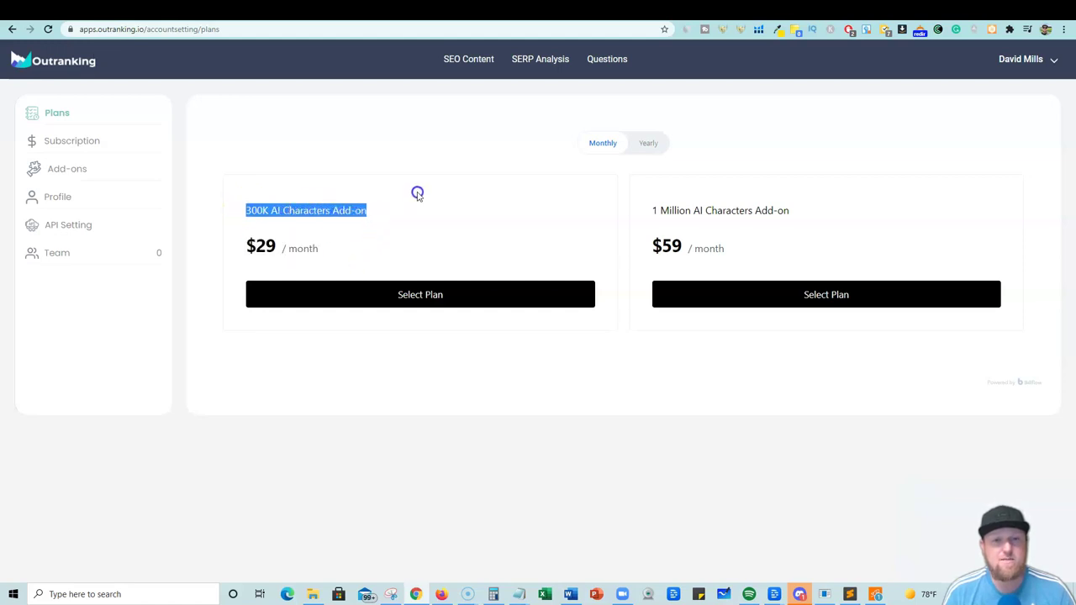
{"action": "left_click", "coordinate": [357, 157]}
{"action": "left_click", "coordinate": [385, 215]}
{"action": "left_click_drag", "start_coordinate": [385, 215], "coordinate": [239, 205]}
{"action": "left_click", "coordinate": [292, 138]}
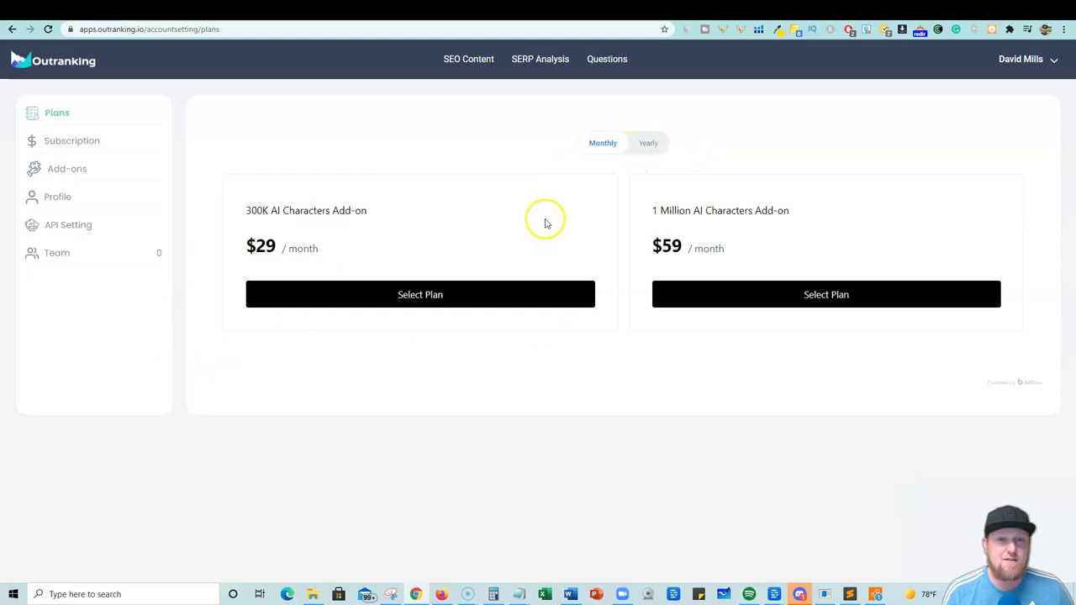
{"action": "left_click", "coordinate": [650, 145]}
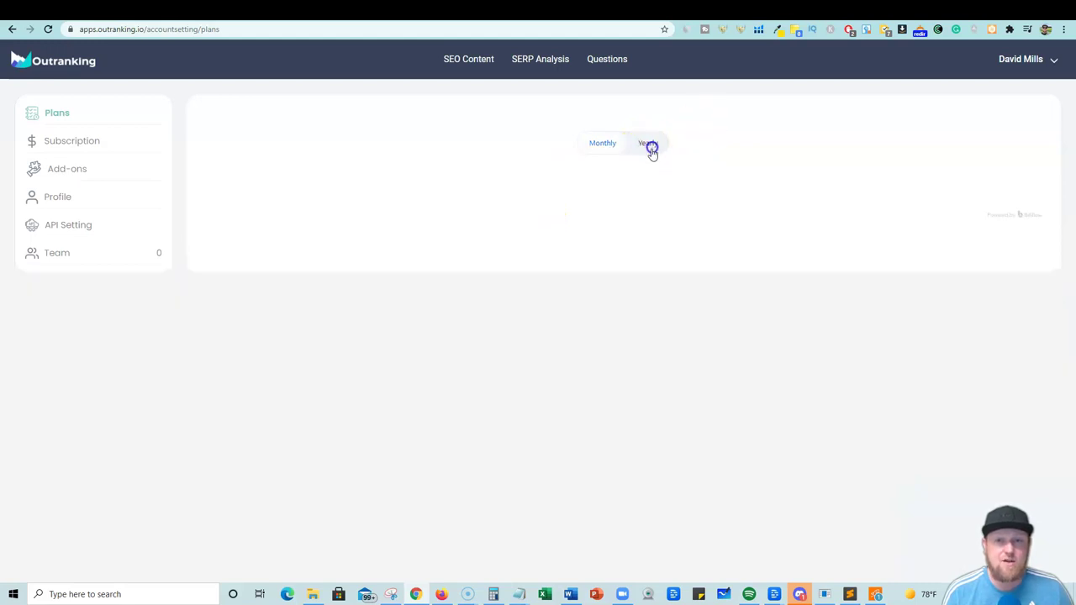
{"action": "left_click", "coordinate": [603, 144]}
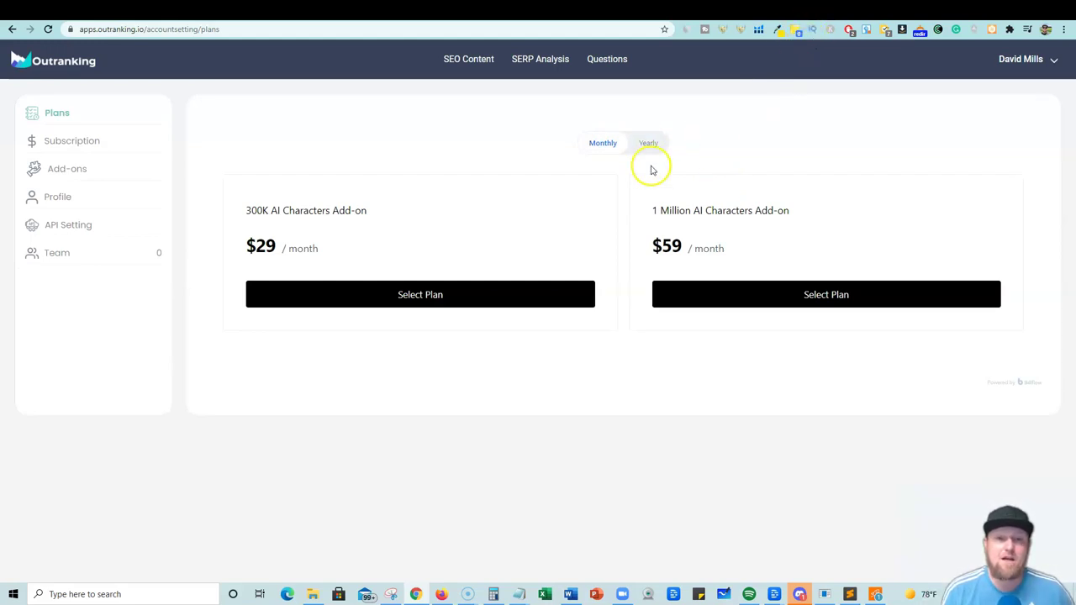
On the public pricing page, highlight the Starters plan's Unlimited AI Content feature.
{"action": "left_click", "coordinate": [809, 13]}
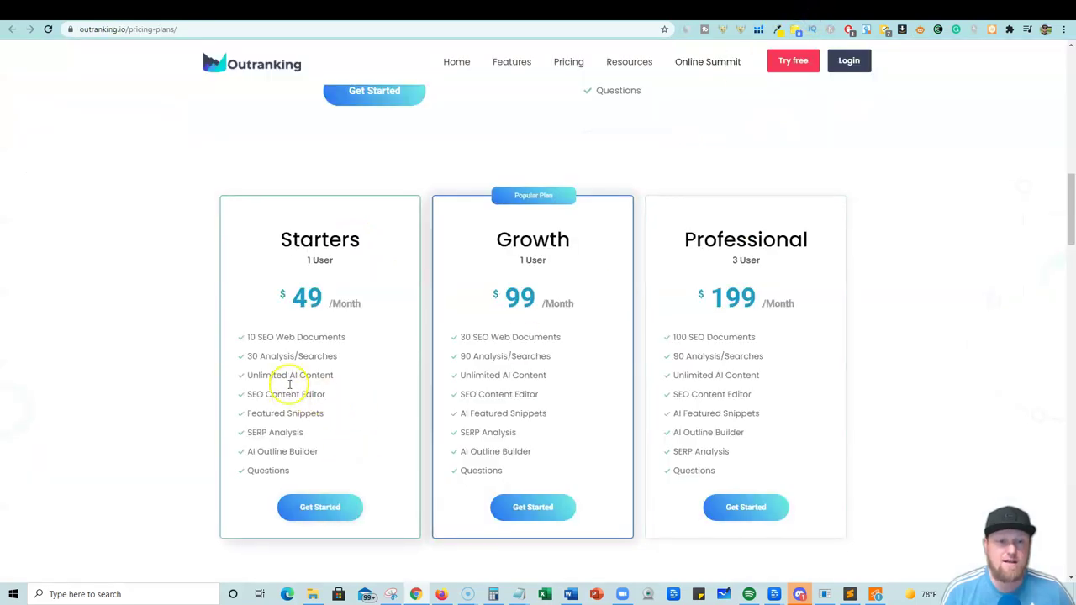
{"action": "scroll", "coordinate": [289, 353], "scroll_direction": "down", "scroll_amount": 3}
{"action": "scroll", "coordinate": [288, 353], "scroll_direction": "up", "scroll_amount": 2}
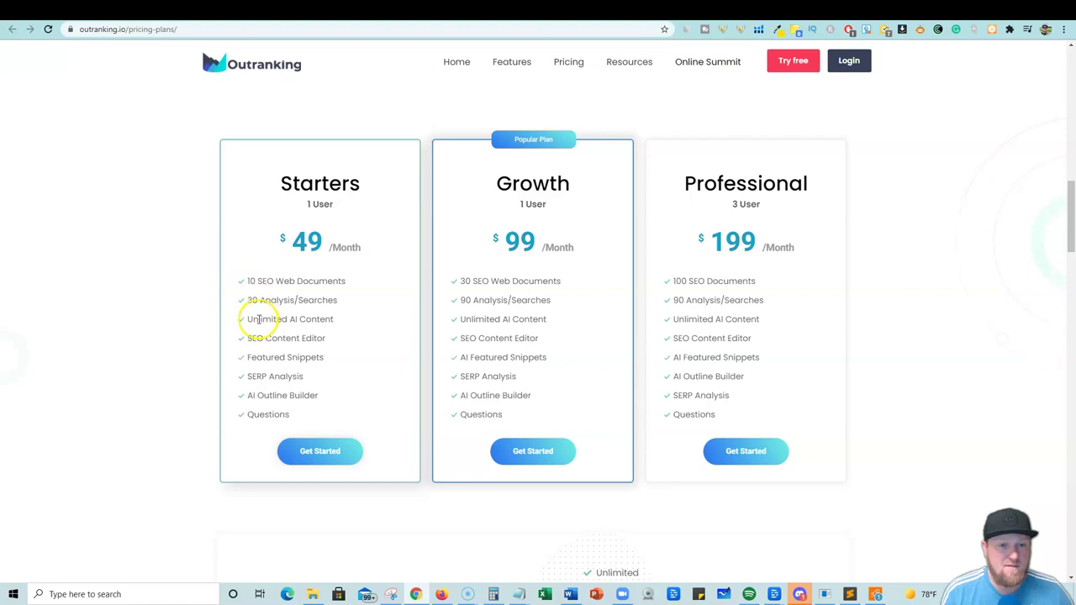
{"action": "left_click_drag", "start_coordinate": [243, 320], "coordinate": [366, 326]}
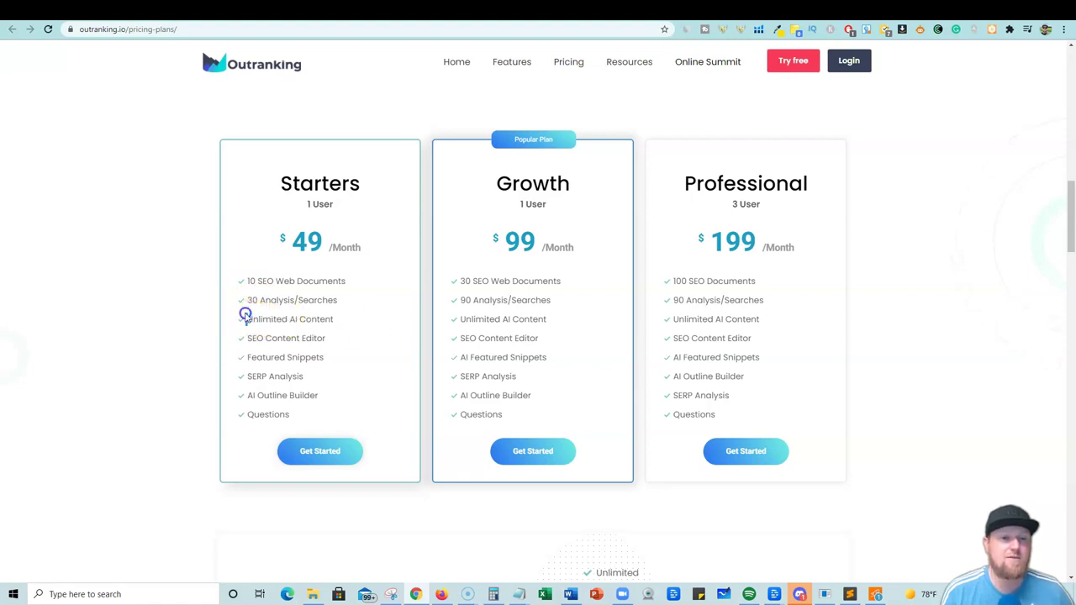
{"action": "left_click_drag", "start_coordinate": [244, 318], "coordinate": [323, 316]}
{"action": "left_click_drag", "start_coordinate": [247, 317], "coordinate": [334, 319]}
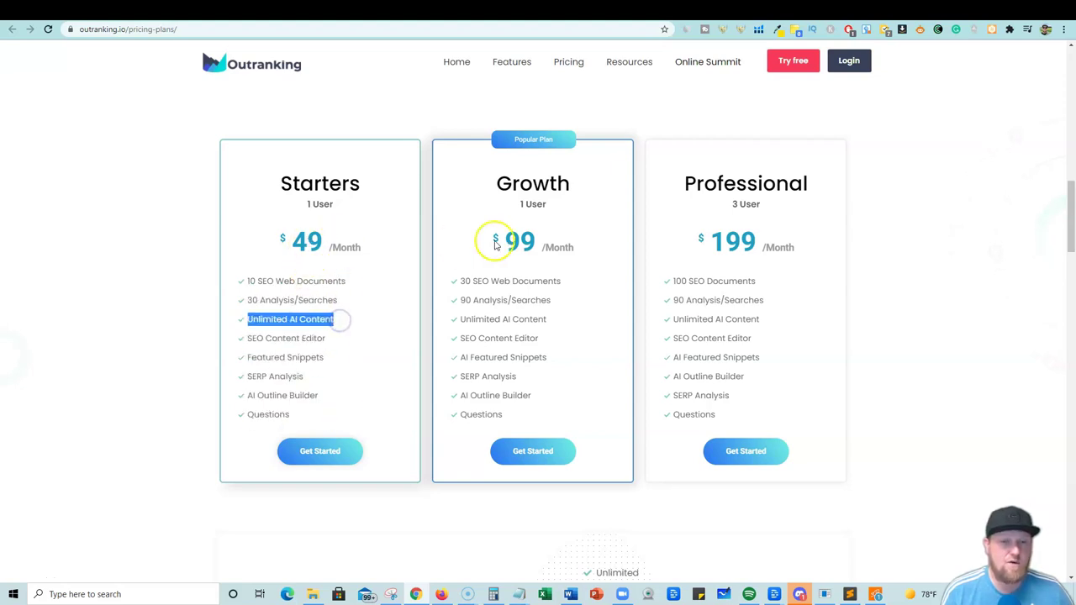
{"action": "left_click", "coordinate": [956, 171]}
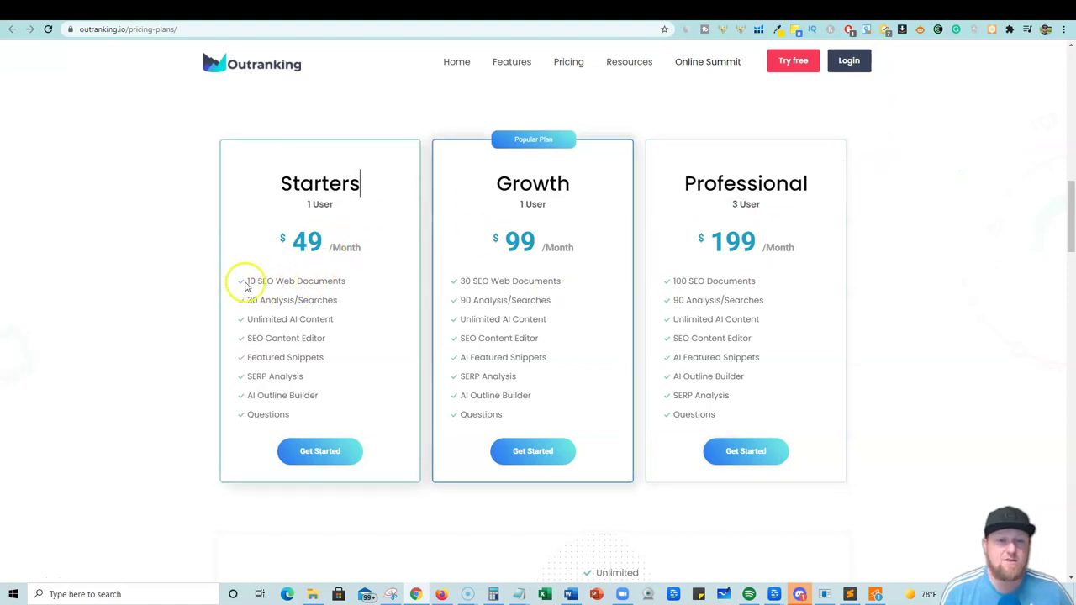
Highlight the Starters plan's 10 SEO Web Documents limit.
{"action": "left_click_drag", "start_coordinate": [243, 280], "coordinate": [358, 286]}
{"action": "left_click_drag", "start_coordinate": [245, 280], "coordinate": [312, 276]}
{"action": "left_click", "coordinate": [352, 277]}
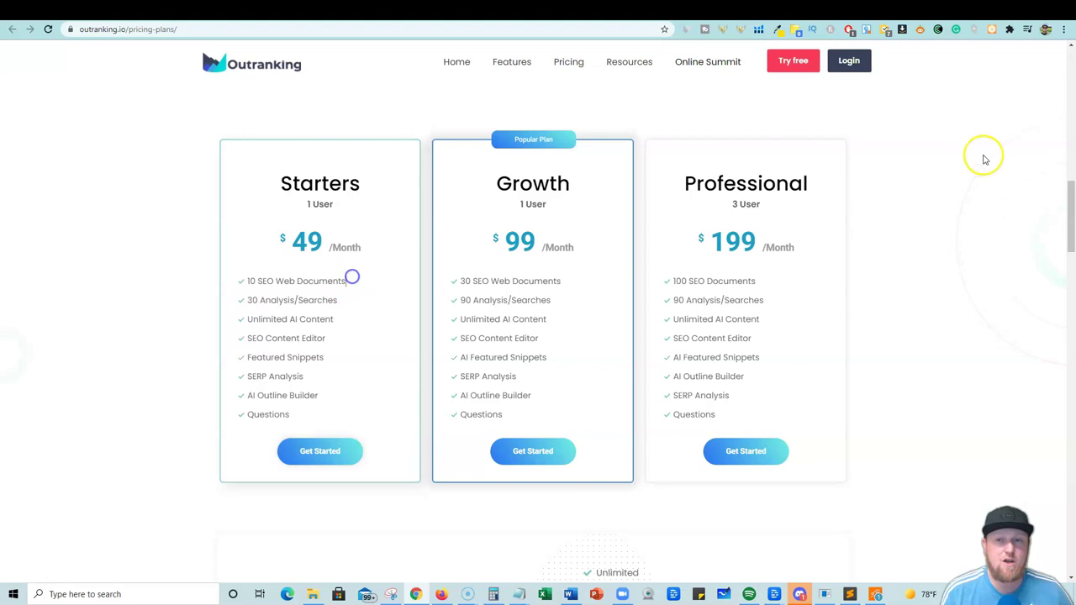
Review the License Tier 1 heading on the AppSumo Outranking deal.
{"action": "left_click", "coordinate": [764, 11]}
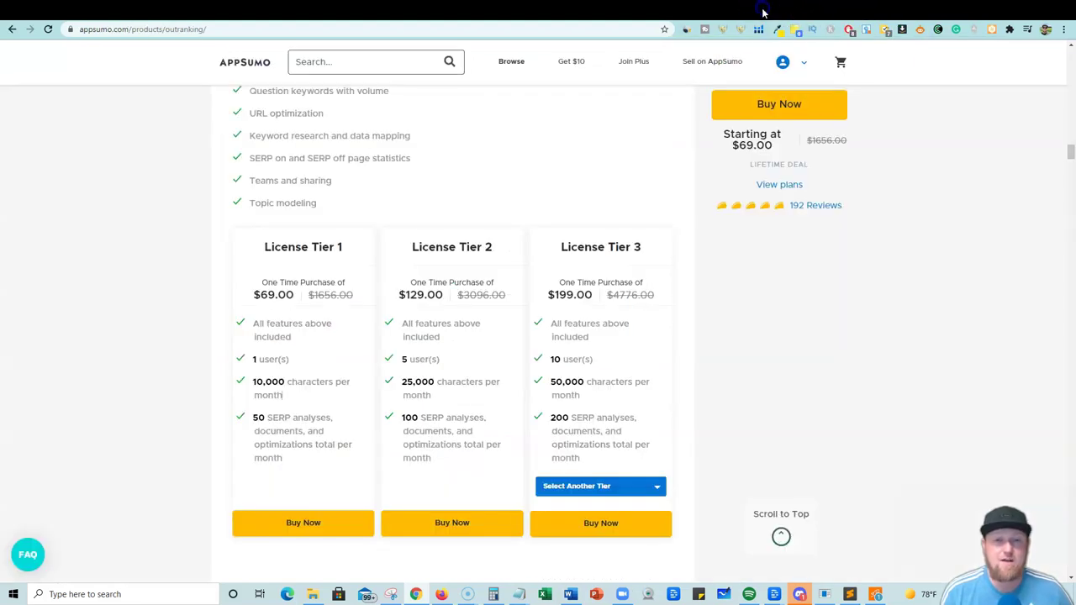
{"action": "left_click_drag", "start_coordinate": [257, 249], "coordinate": [350, 258]}
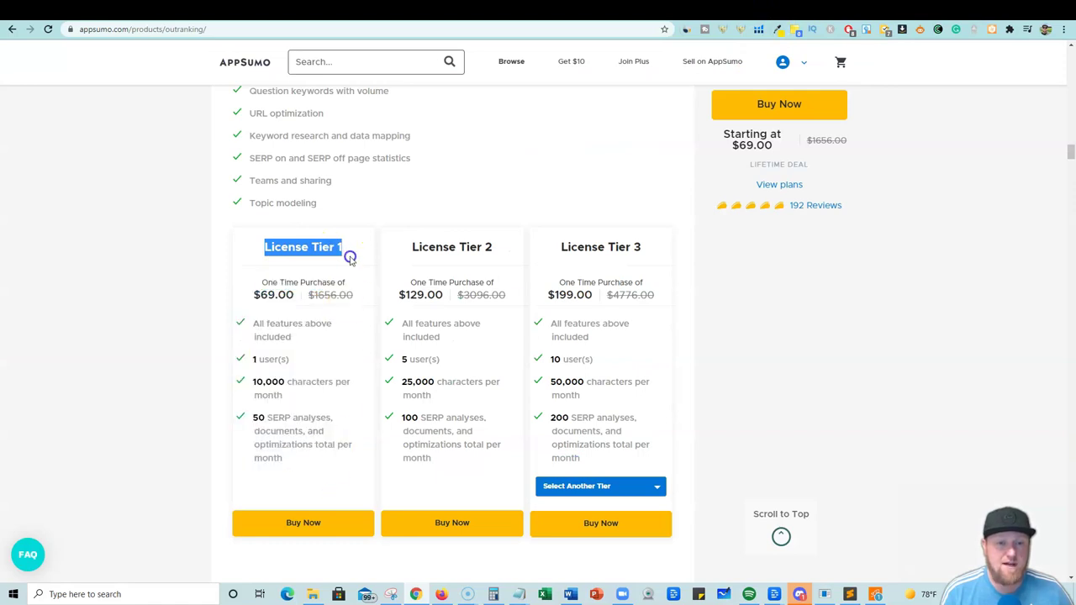
{"action": "left_click", "coordinate": [355, 216]}
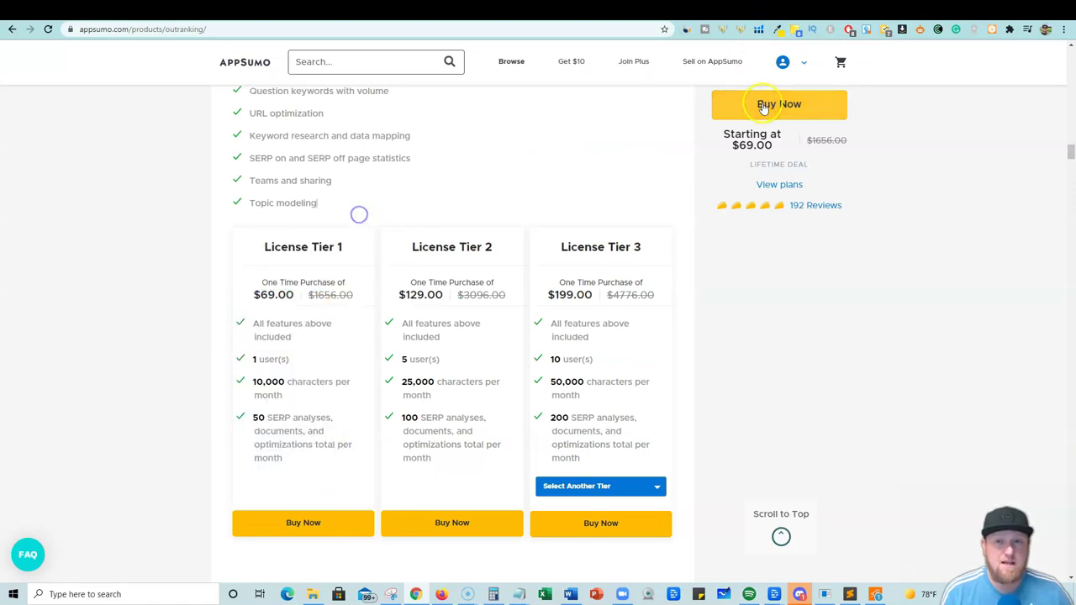
{"action": "left_click", "coordinate": [840, 14]}
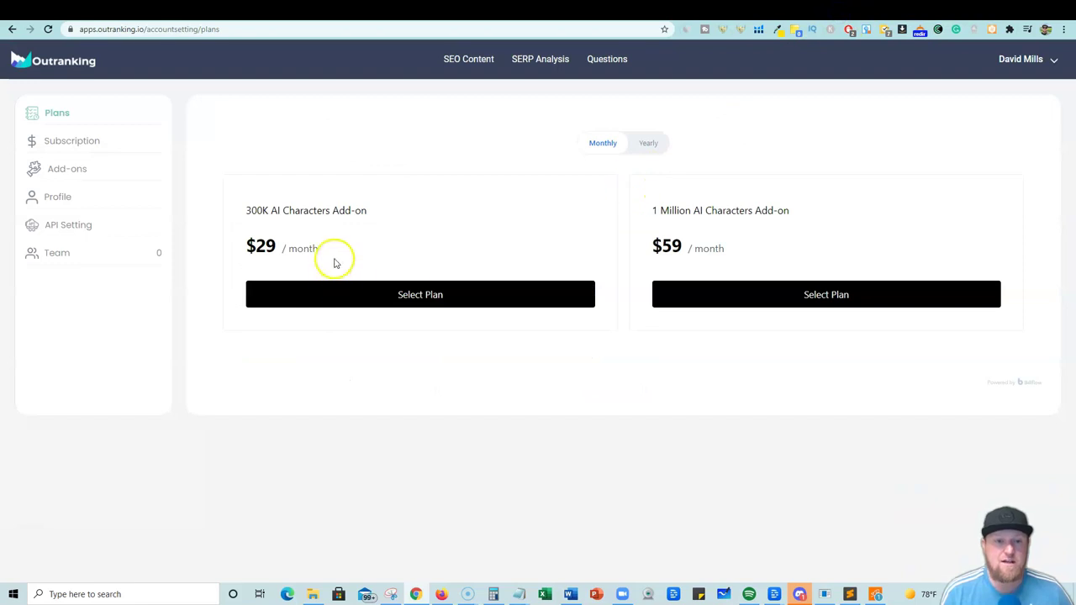
{"action": "left_click_drag", "start_coordinate": [333, 260], "coordinate": [257, 221]}
{"action": "left_click", "coordinate": [325, 165]}
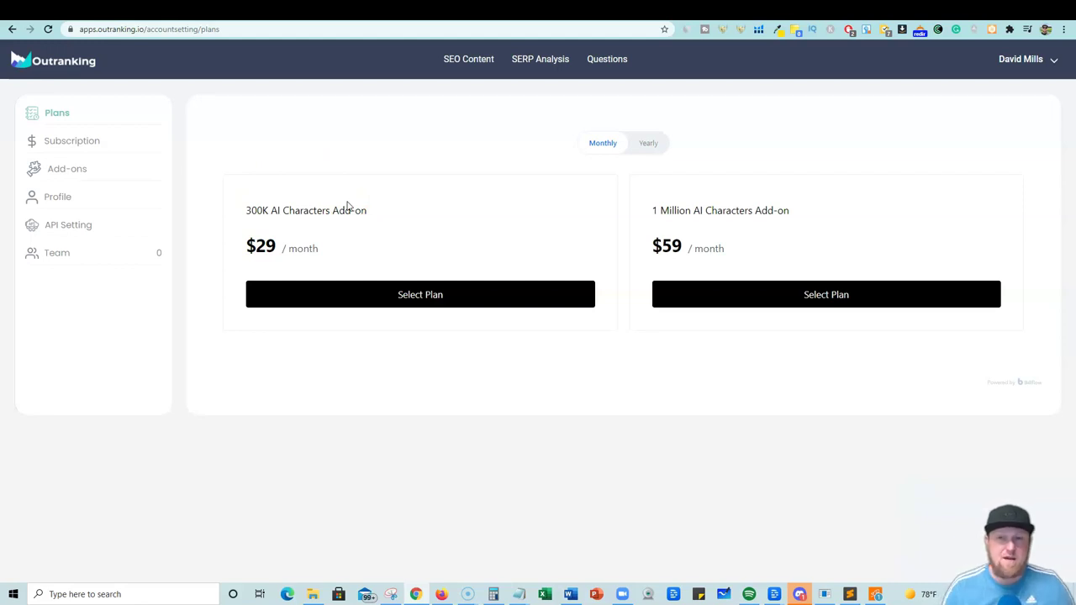
{"action": "left_click", "coordinate": [813, 12]}
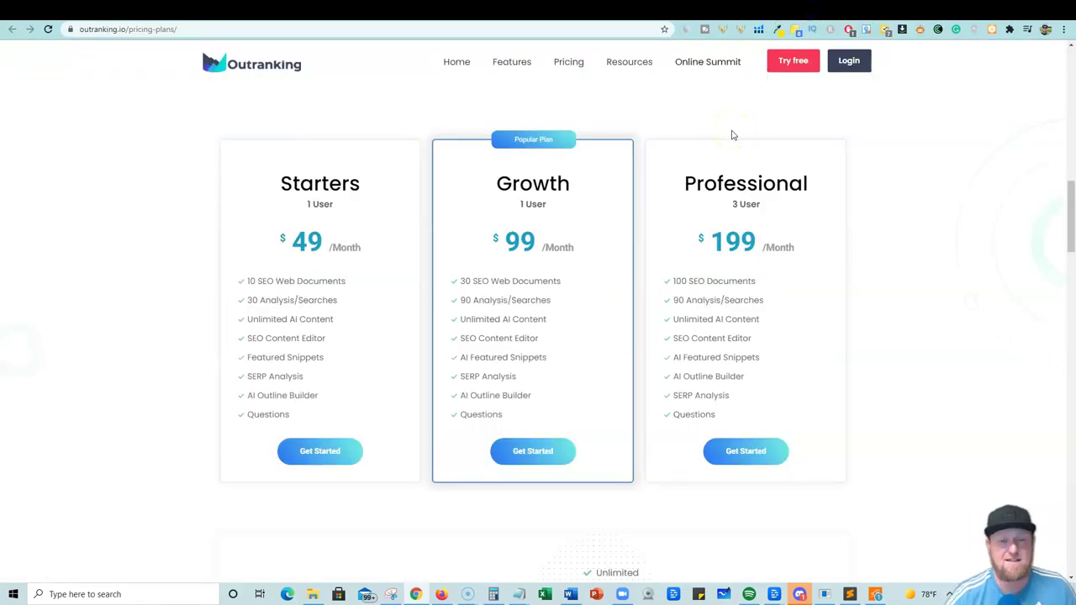
Bring back AppSumo's License Tier cards at $69, $129 and $199 one-time.
{"action": "left_click", "coordinate": [759, 8]}
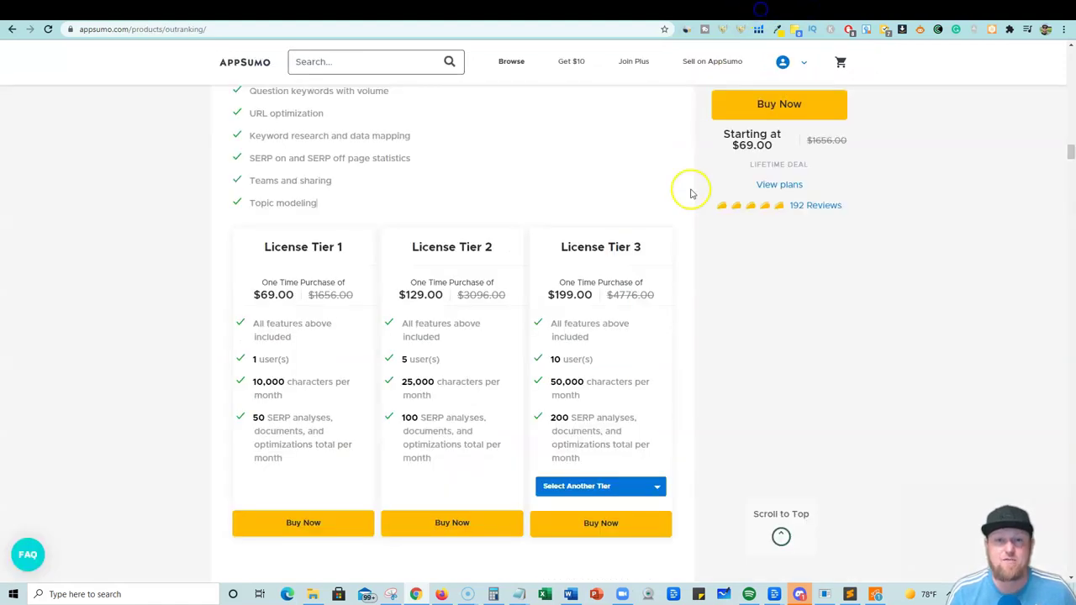
{"action": "scroll", "coordinate": [613, 233], "scroll_direction": "up", "scroll_amount": 5}
{"action": "scroll", "coordinate": [596, 276], "scroll_direction": "up", "scroll_amount": 1}
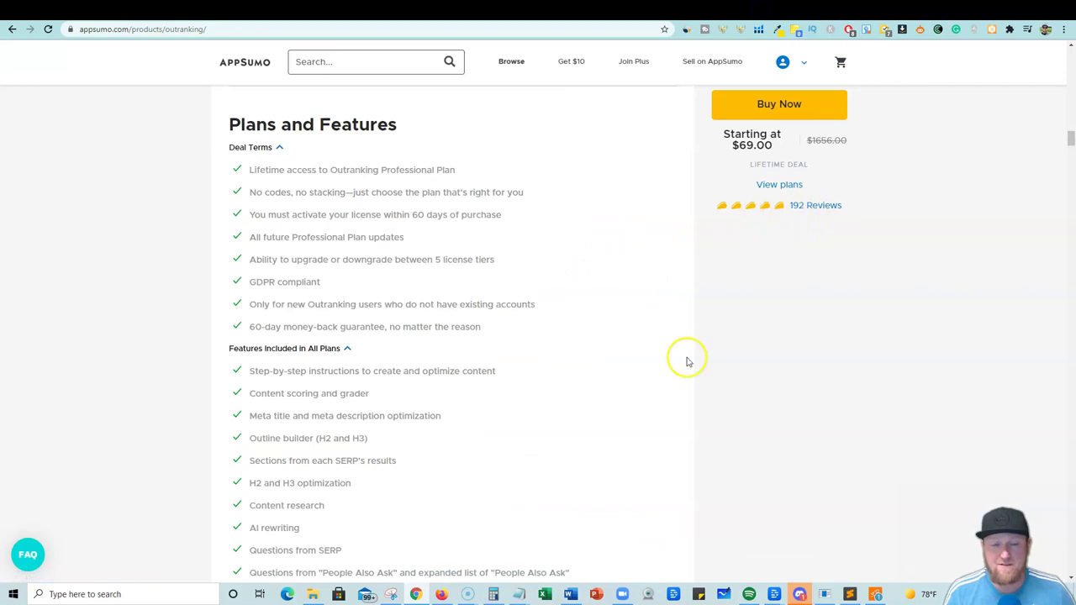
{"action": "scroll", "coordinate": [622, 404], "scroll_direction": "down", "scroll_amount": 7}
{"action": "scroll", "coordinate": [613, 420], "scroll_direction": "up", "scroll_amount": 1}
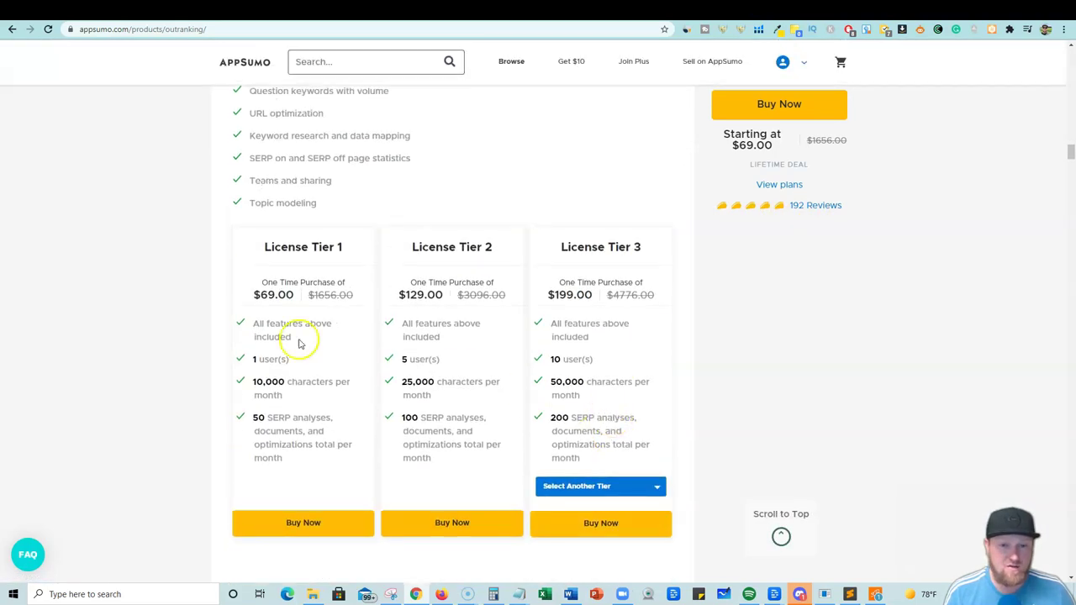